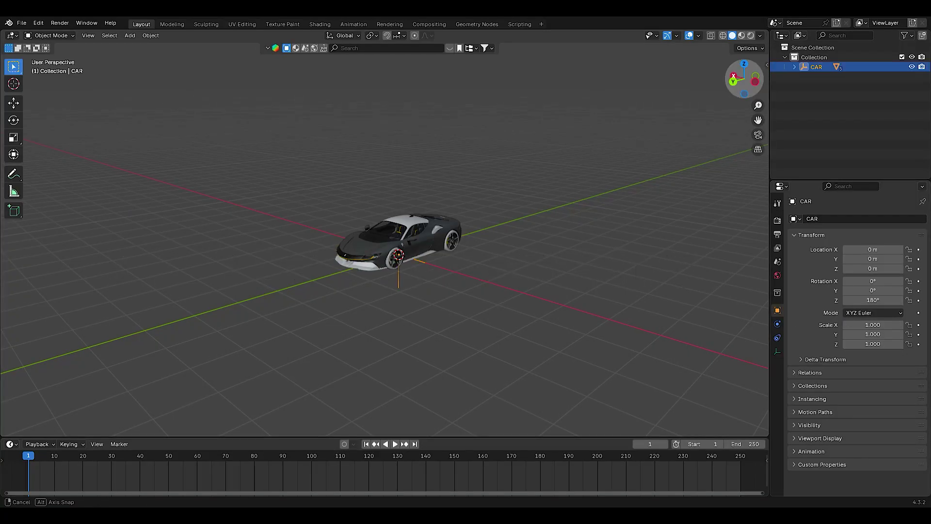
- Add a plane mesh under the car and scale it by 25 on every axis
middle_click_drag(505, 248, 525, 253)
key("shift+a")
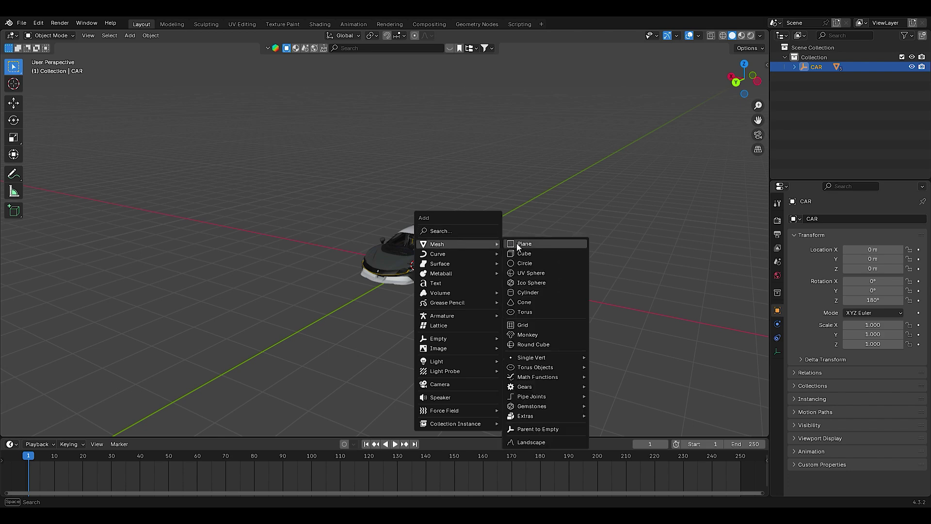
left_click(518, 244)
scroll(522, 278, "down", 2)
type("s")
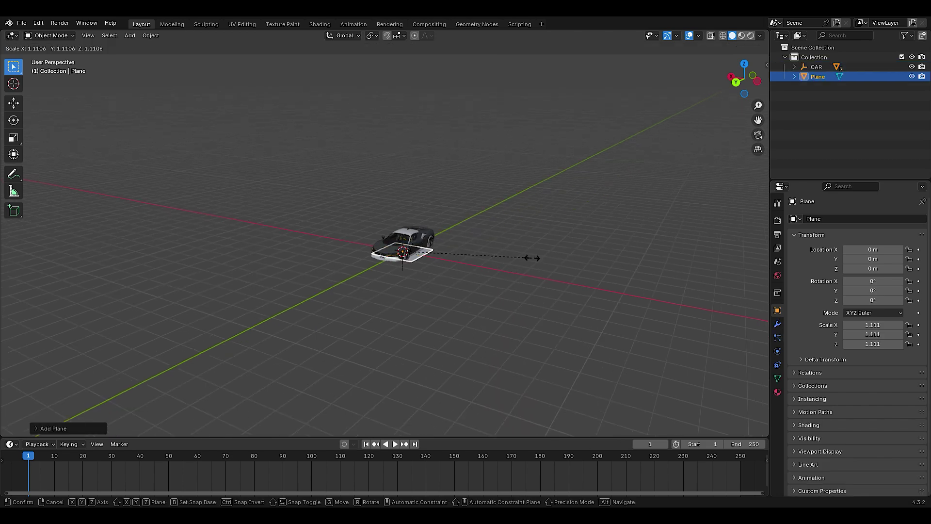
type("25")
key("Return")
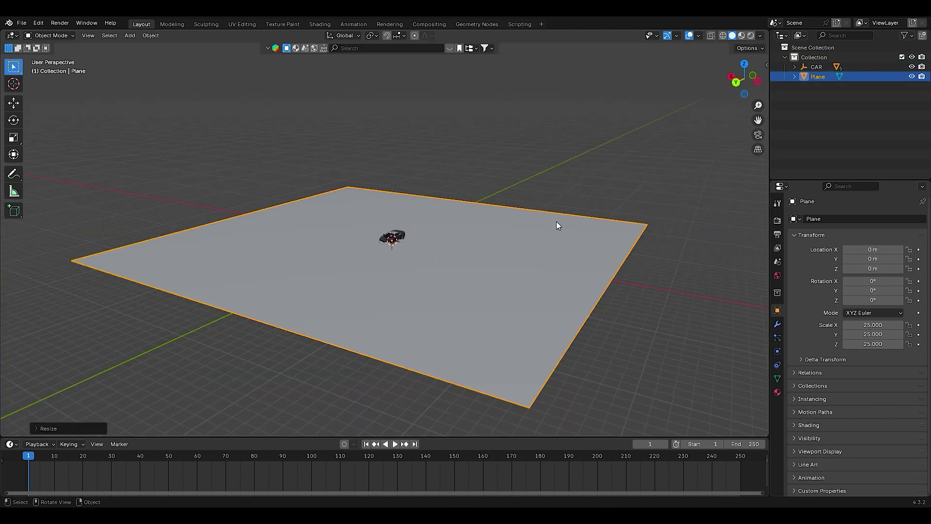
key("alt+a")
scroll(534, 237, "up", 5)
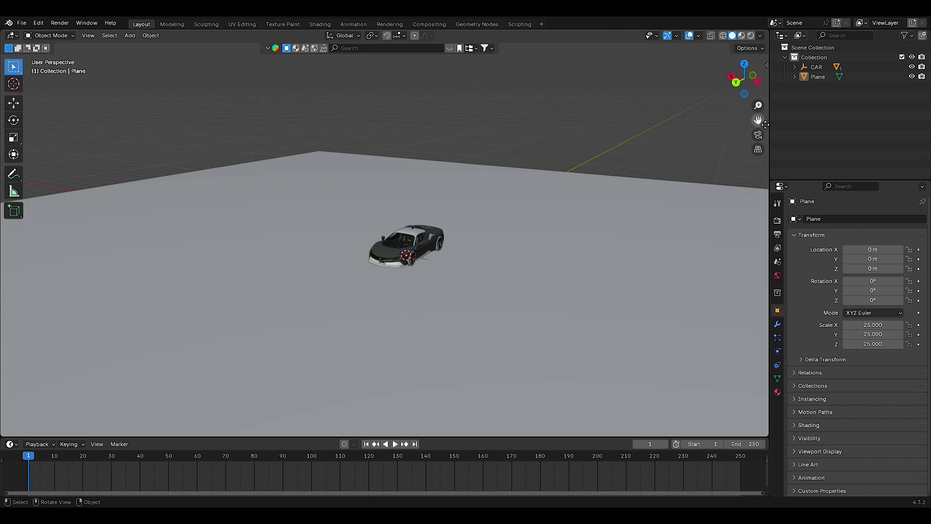
left_click_drag(766, 125, 747, 121)
- Create a new GROUND material for the plane and turn the bottom area into a Shader Editor
left_click(778, 392)
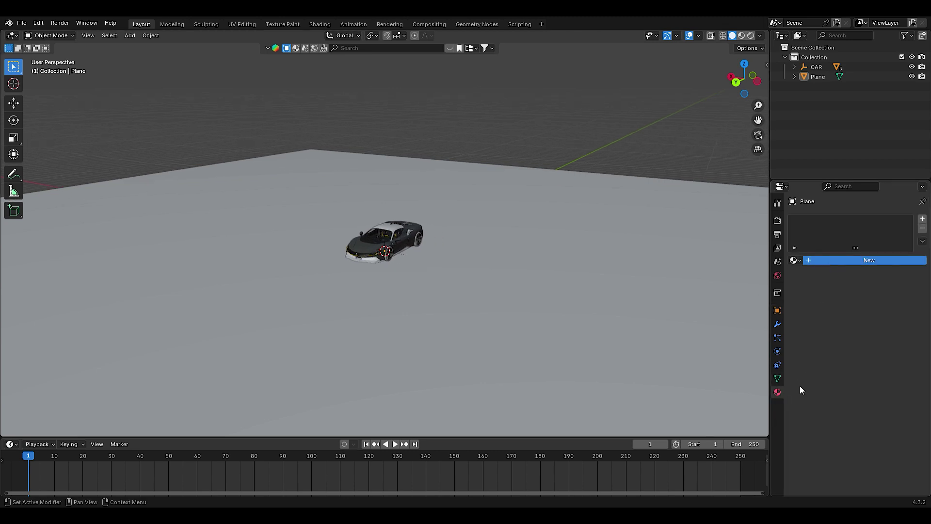
left_click(830, 260)
left_click_drag(541, 438, 541, 318)
left_click(11, 323)
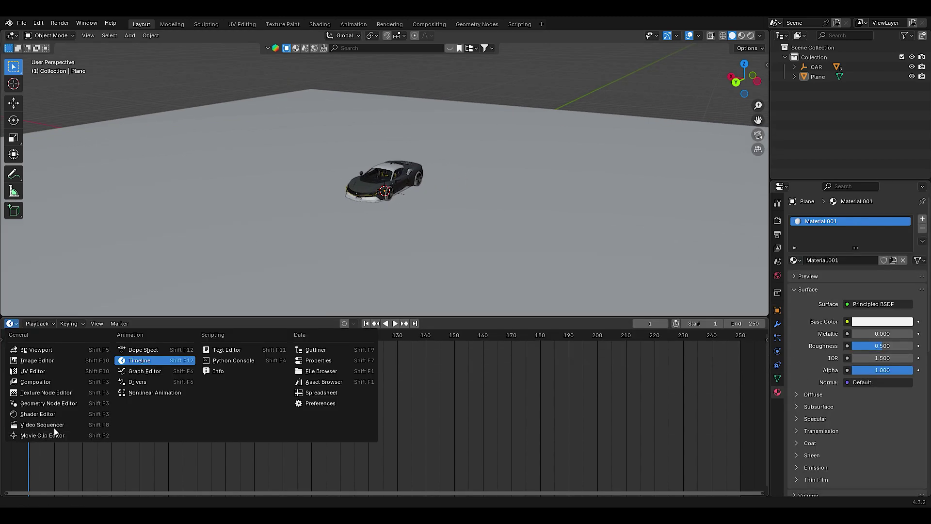
left_click(55, 413)
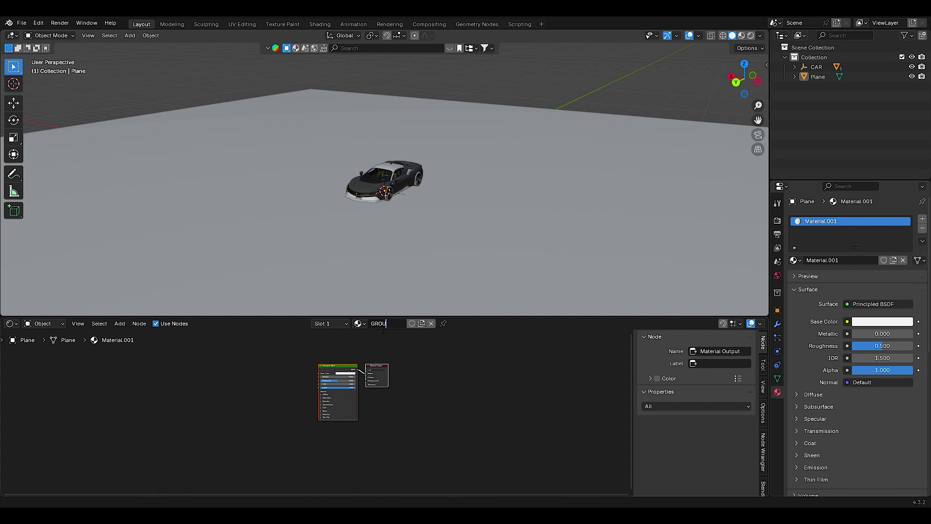
key("n")
- Resize the node editor and split the 3D viewport into two side-by-side views
scroll(465, 409, "up", 2)
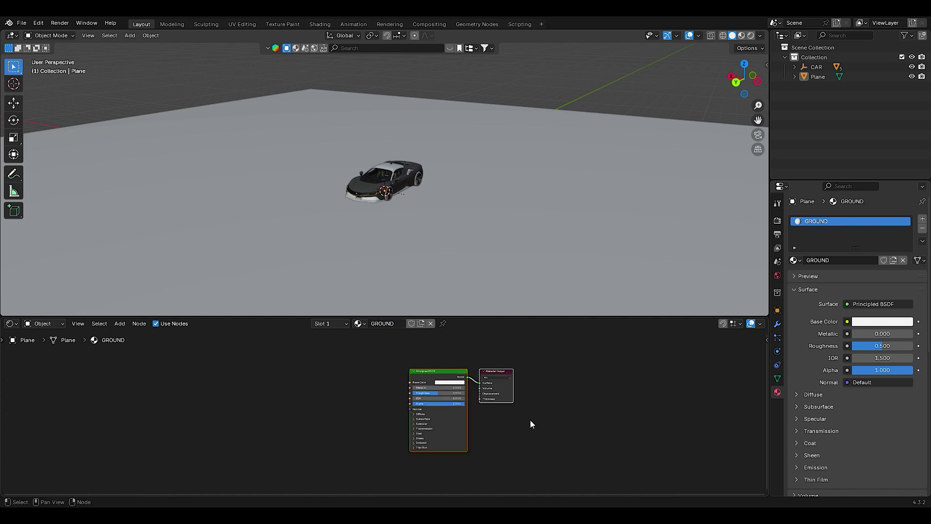
scroll(530, 419, "up", 2)
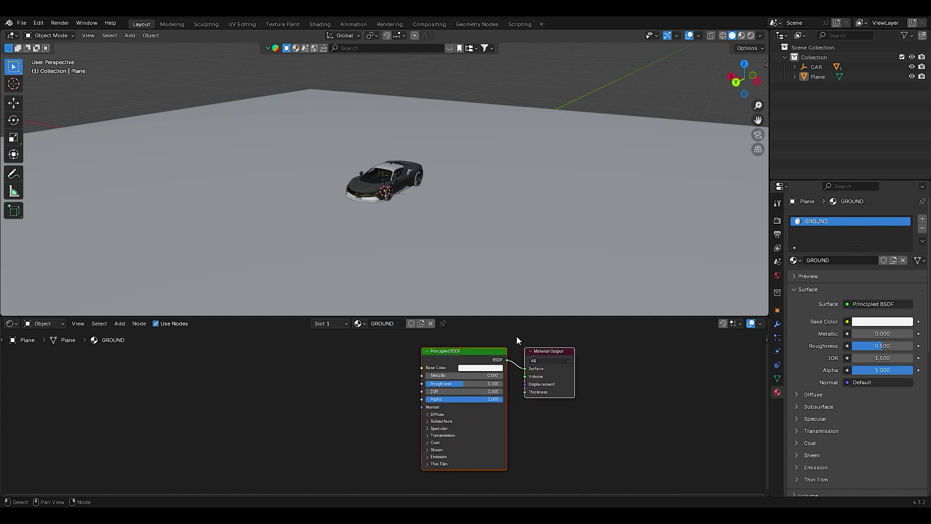
left_click_drag(517, 317, 517, 209)
scroll(519, 357, "up", 2)
left_click_drag(759, 120, 760, 123)
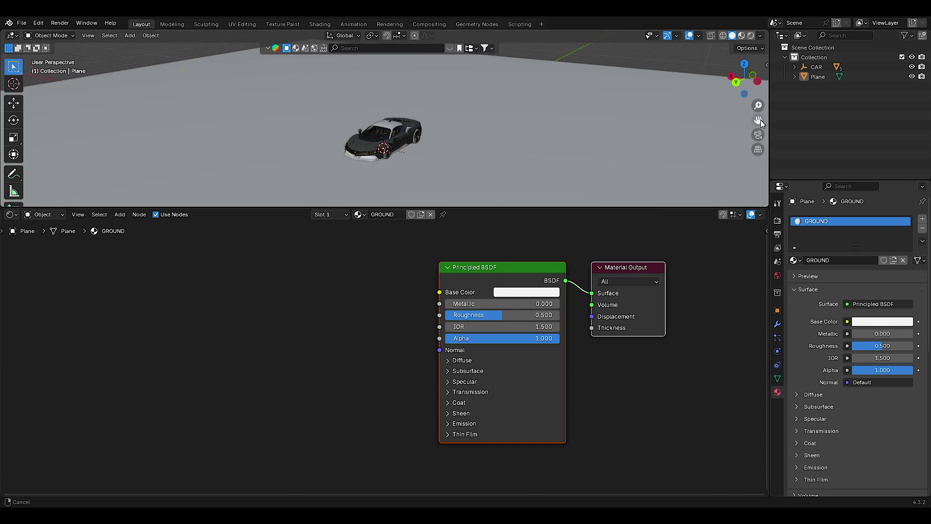
left_click_drag(551, 212, 551, 346)
left_click_drag(766, 32, 387, 84)
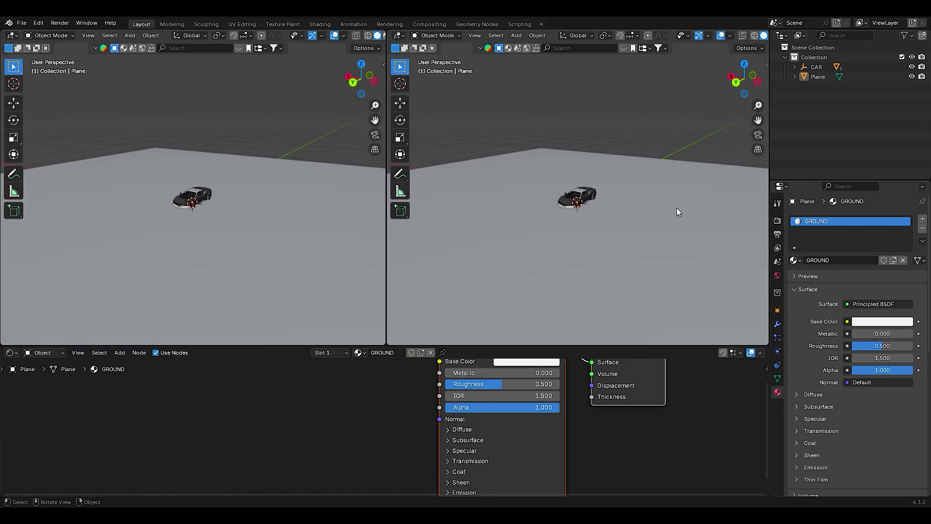
- Show the right view in Rendered shading using Cycles with the Experimental feature set
scroll(678, 210, "up", 3)
left_click(752, 35)
left_click_drag(758, 120, 745, 95)
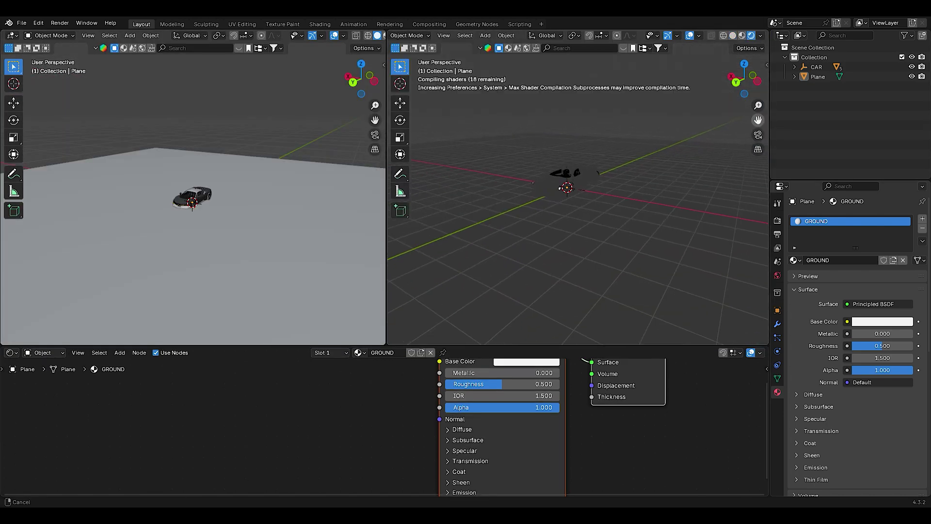
left_click(777, 221)
left_click(864, 219)
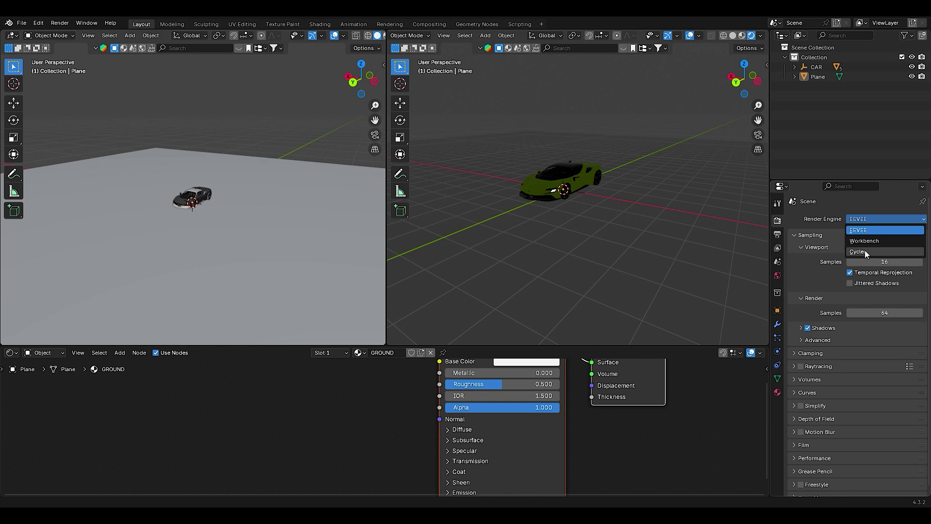
left_click(865, 251)
left_click(865, 231)
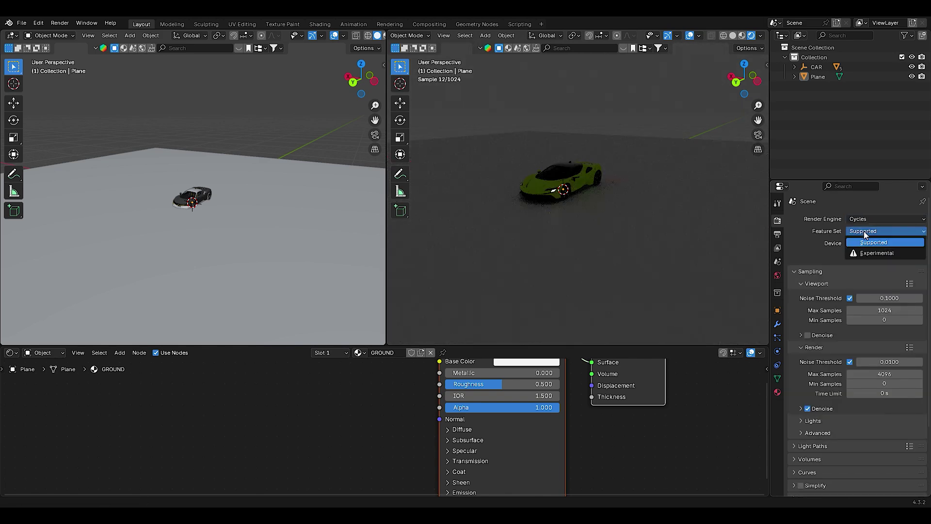
left_click(876, 253)
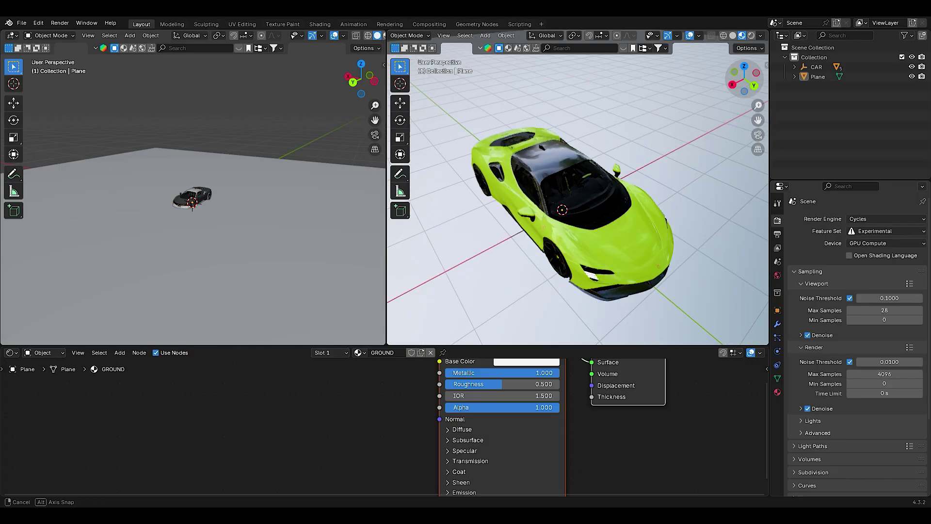
- Lower the GROUND material's roughness to 0.123 and bring the shader nodes into view
middle_click_drag(577, 204, 611, 194)
left_click_drag(502, 383, 459, 384)
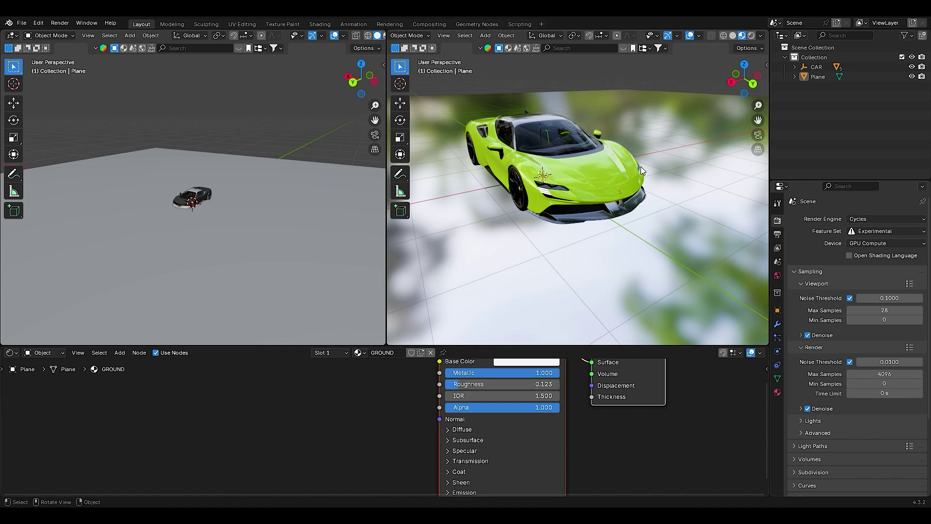
left_click_drag(451, 347, 451, 268)
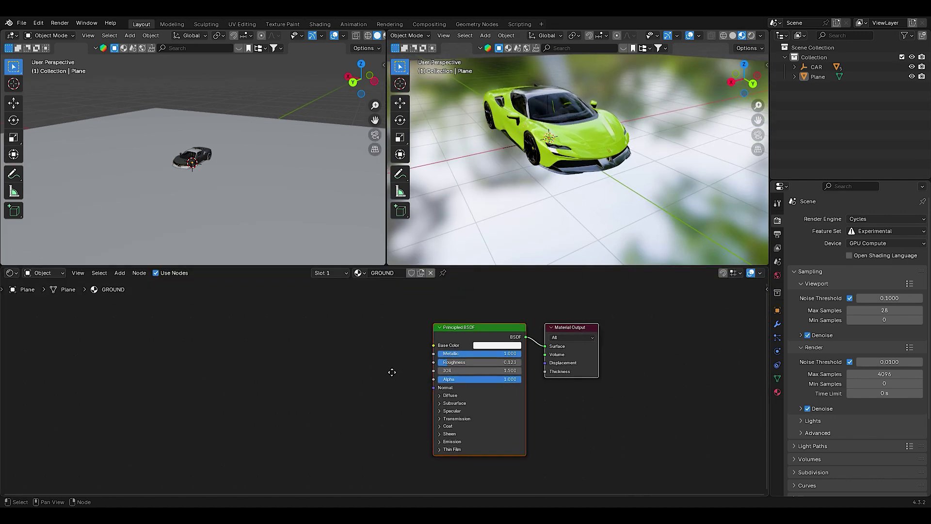
middle_click_drag(392, 372, 437, 399)
- Add a Color Ramp node plus two duplicates and arrange them in the node editor
left_click_drag(431, 268, 430, 302)
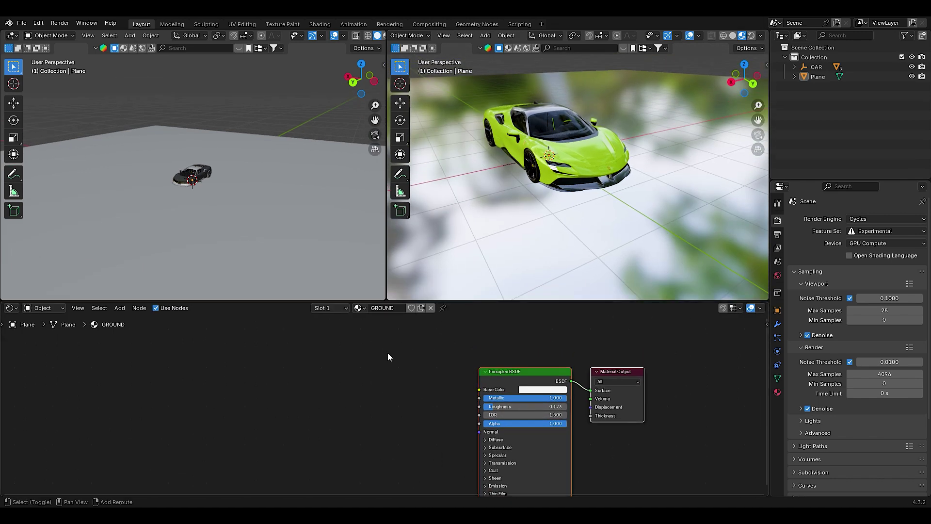
key("shift+a")
type("color ramp")
key("Return")
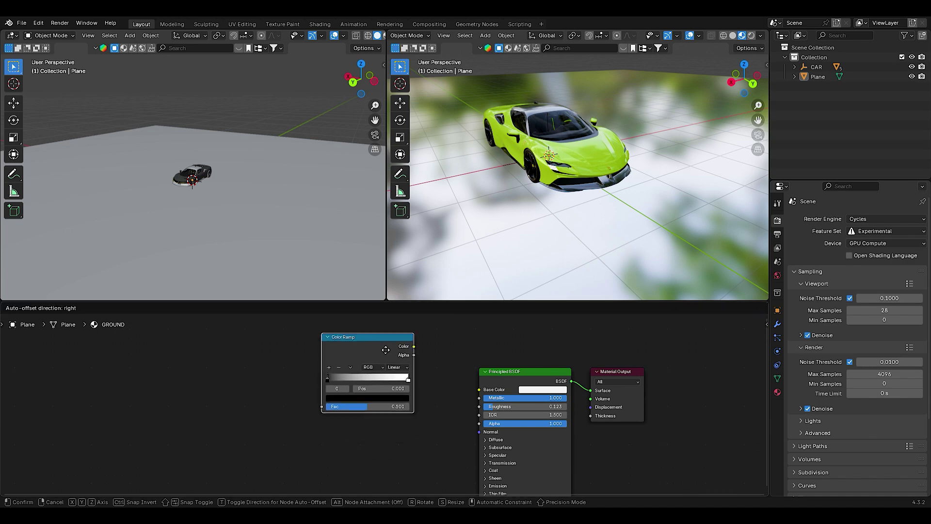
left_click(386, 350)
key("shift+d")
left_click(346, 370)
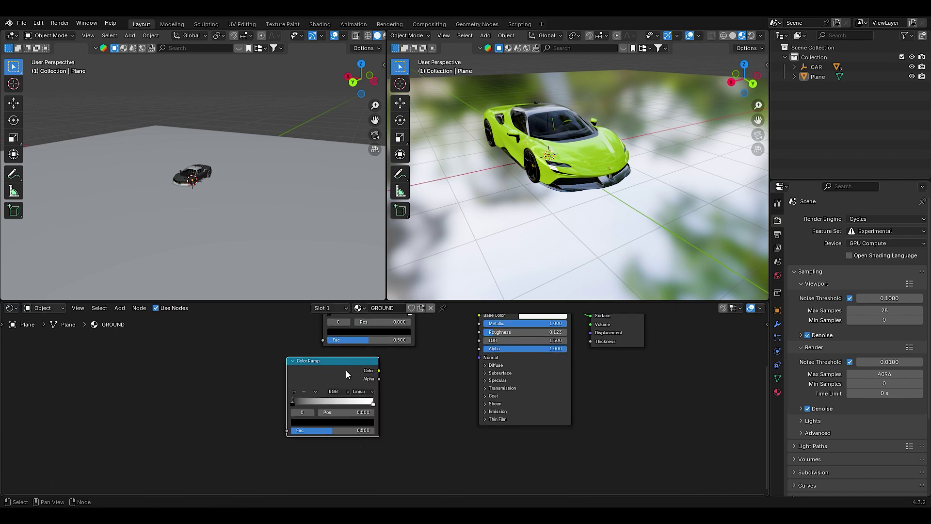
key("shift+d")
left_click(253, 460)
left_click_drag(341, 364, 282, 336)
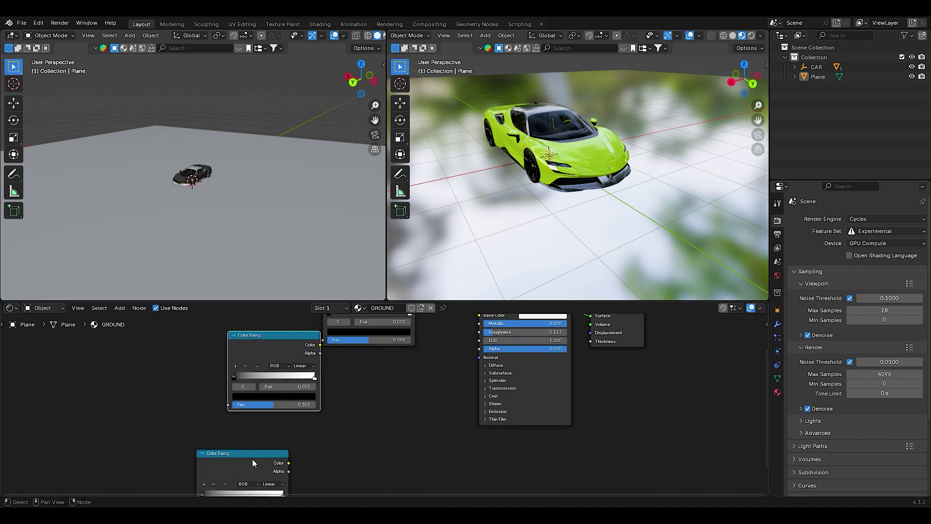
middle_click_drag(252, 459, 451, 450)
- Link the upper ramp to Base Color, move its stops, and make the dark stop blue at value 0.313
left_click_drag(432, 340, 501, 385)
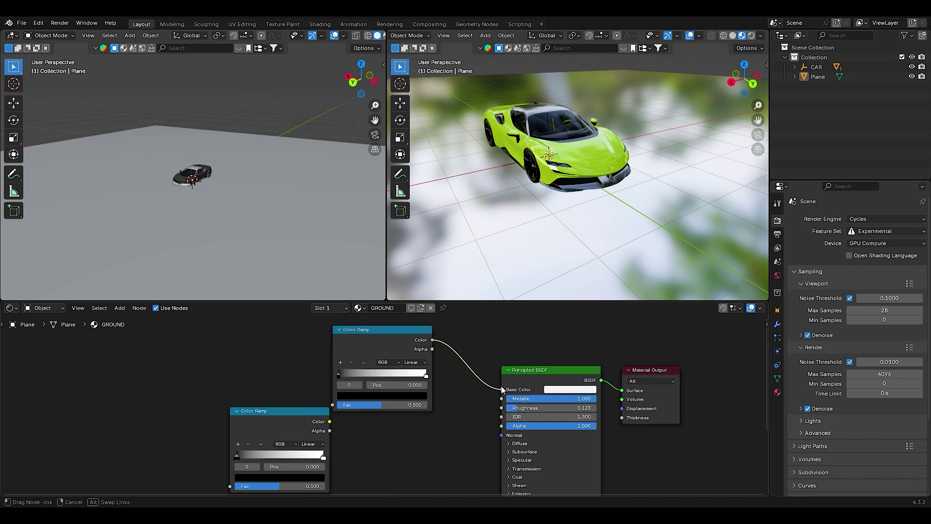
scroll(455, 425, "up", 2)
left_click_drag(318, 360, 374, 364)
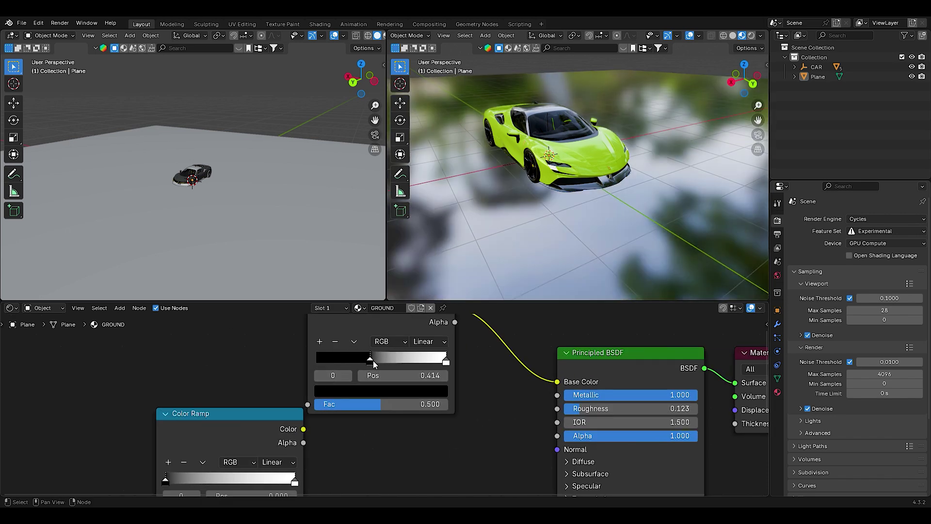
left_click_drag(445, 363, 368, 364)
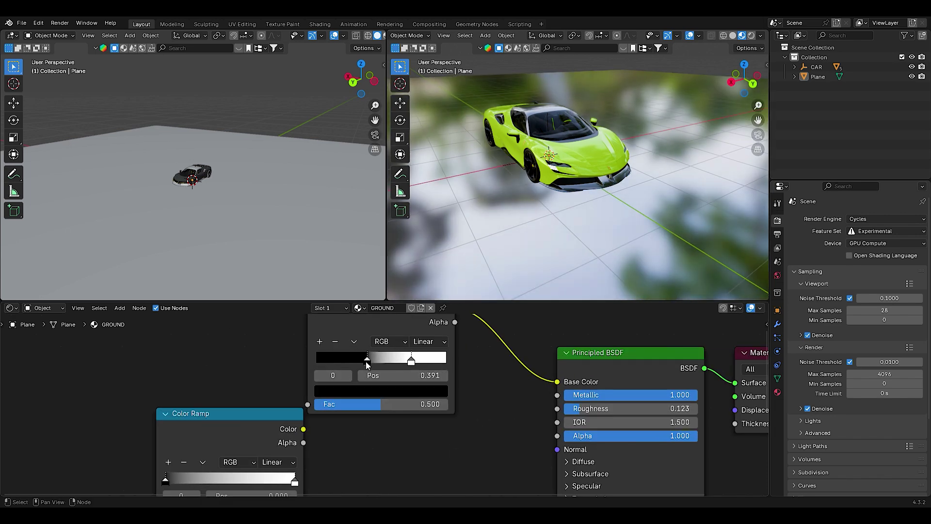
left_click(377, 391)
mouse_move(426, 284)
left_mouse_down()
mouse_move(425, 190)
mouse_move(426, 229)
left_mouse_up()
left_click(390, 204)
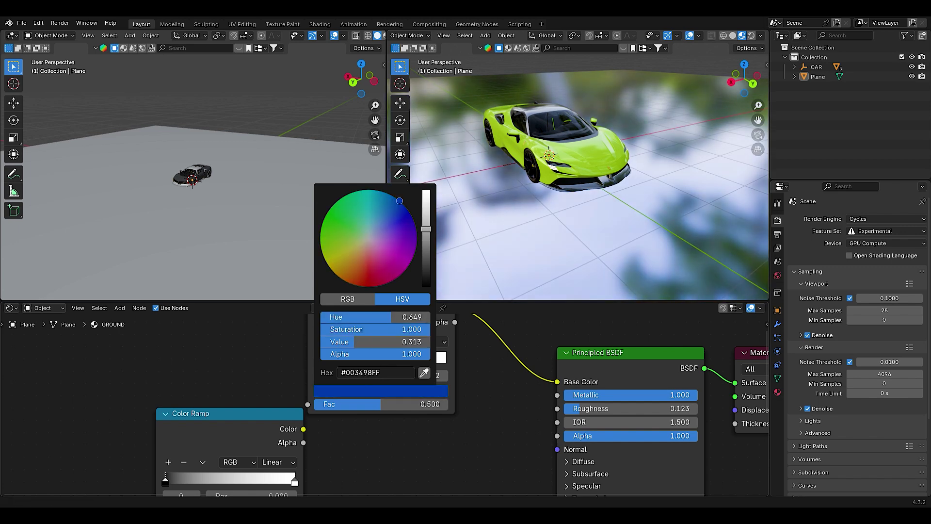
left_click(391, 201)
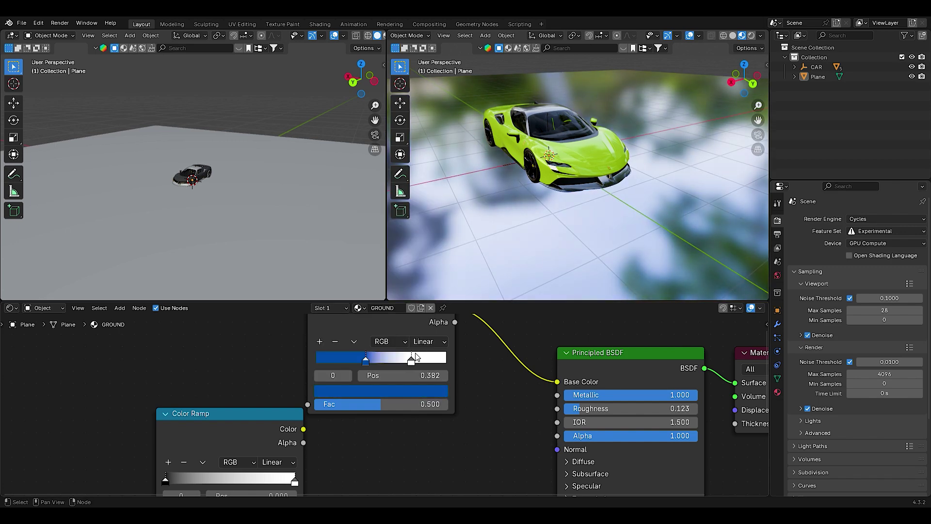
- Make the white ramp stop bright blue, then select a stop on the other ramp for editing
left_click(411, 360)
left_click(395, 392)
left_click(390, 205)
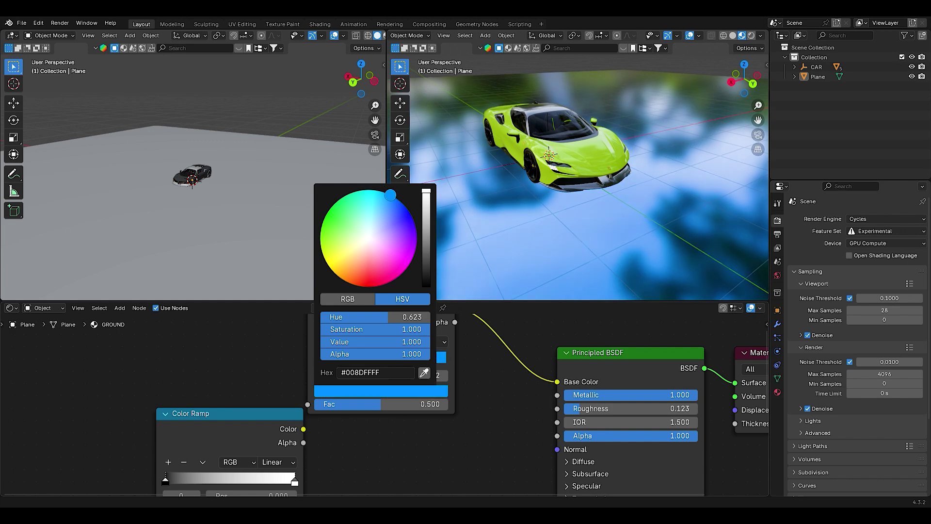
scroll(470, 437, "down", 3)
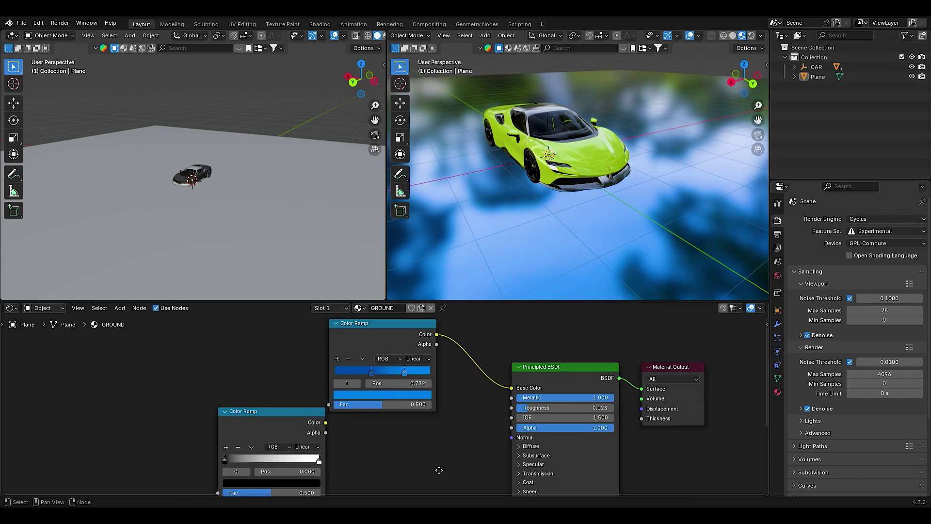
scroll(520, 418, "up", 1)
scroll(416, 406, "up", 1)
left_click(416, 407)
left_click(407, 435)
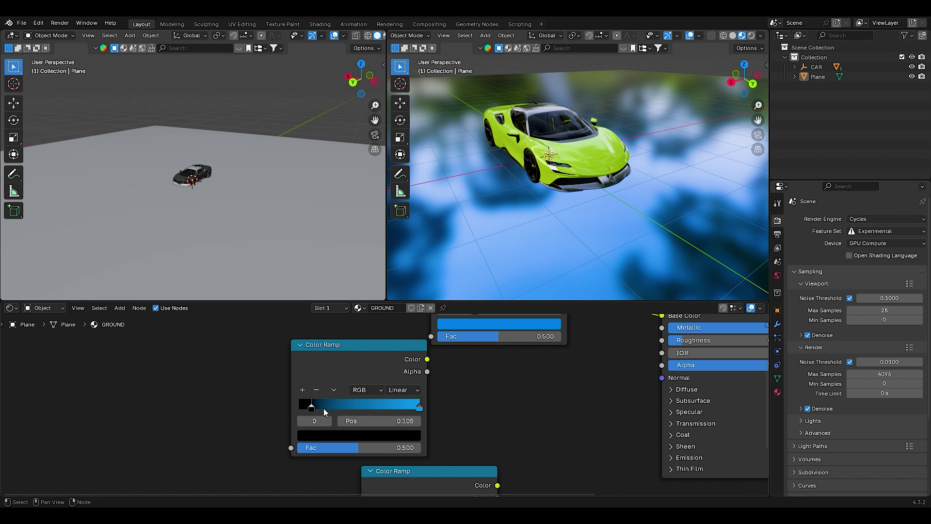
- Move the dark ramp stop to 0.209 and link the ramp's Color into Roughness
left_click_drag(324, 412, 326, 411)
scroll(412, 388, "down", 2)
left_click_drag(416, 370, 588, 356)
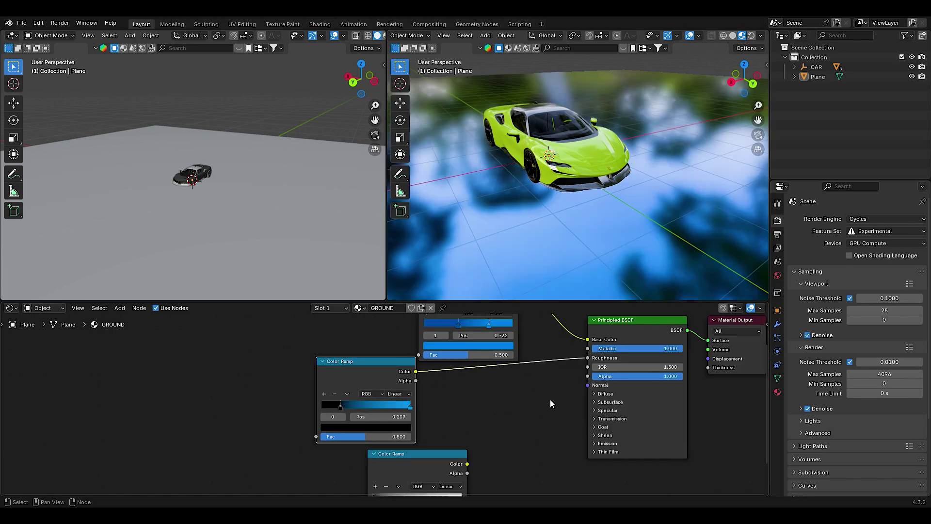
scroll(456, 439, "down", 2, "shift")
- Insert a Bump node with strength 0.100 between the second ramp and the shader's Normal
left_click_drag(456, 434, 588, 355)
key("shift+a")
type("bump")
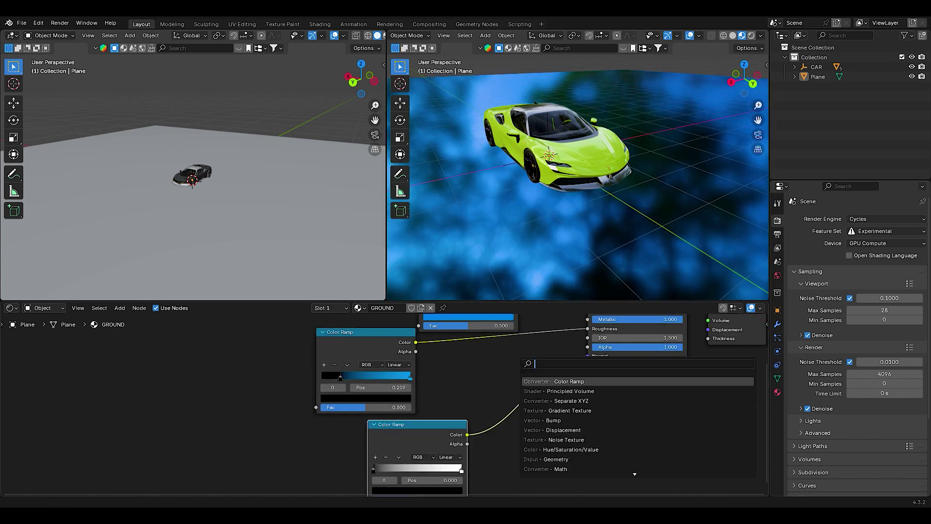
key("Return")
left_click(498, 371)
double_click(541, 406)
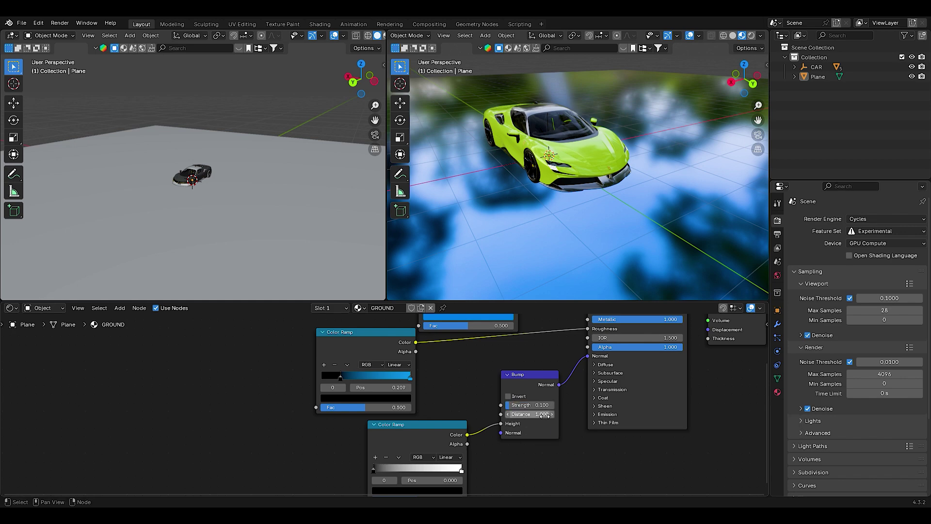
scroll(542, 416, "down", 2)
scroll(560, 396, "down", 1)
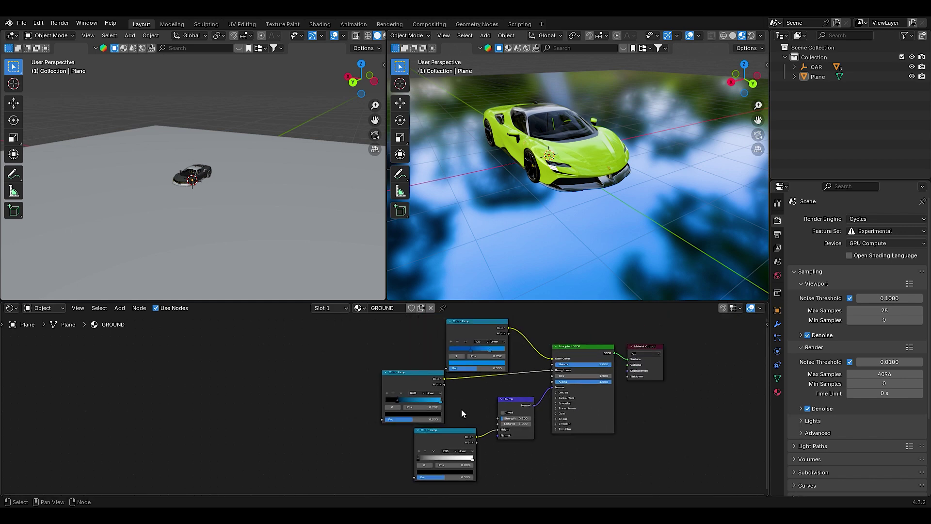
middle_click_drag(462, 410, 512, 412)
- Add Noise and Brick Texture nodes, feeding Brick Color into both Color Ramps' Fac inputs
key("shift+a")
type("N")
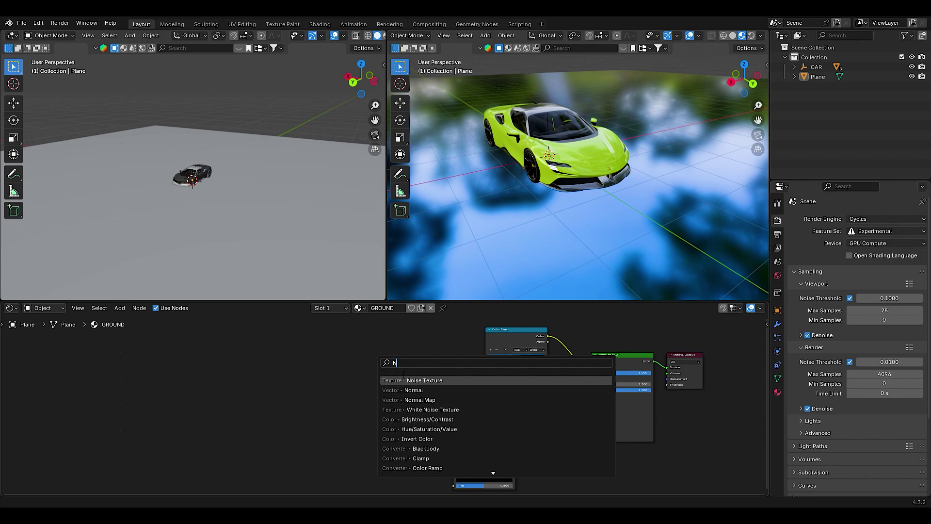
key("Return")
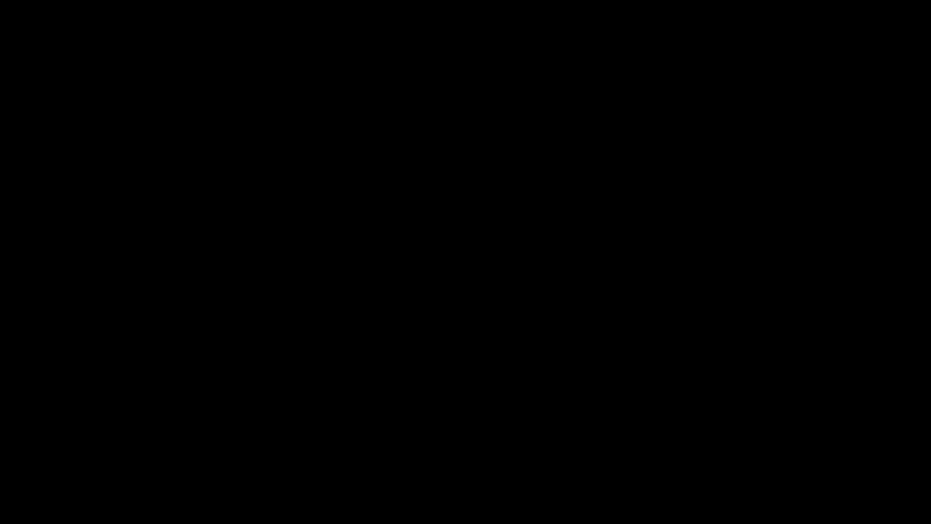
type("Brick")
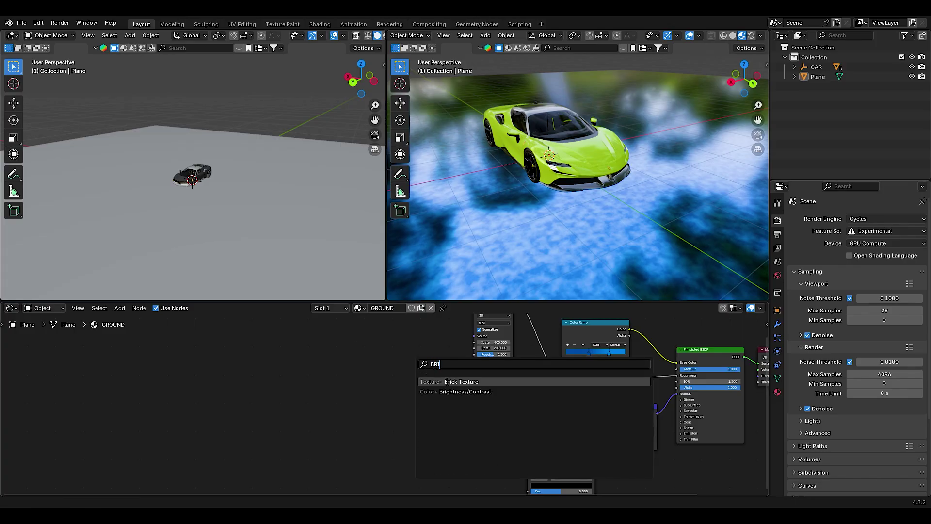
key("Return")
left_click(496, 376)
left_click_drag(514, 436, 522, 435)
middle_click_drag(488, 438, 479, 376)
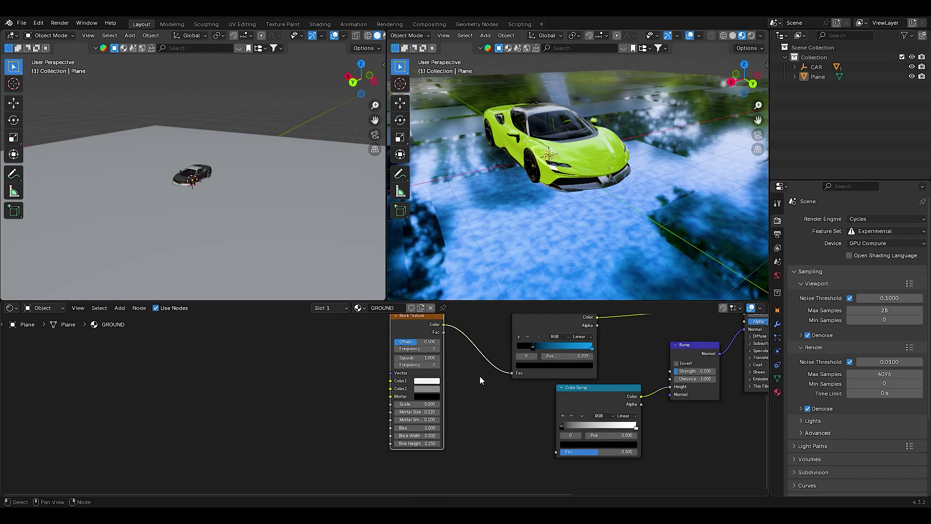
left_click_drag(526, 436, 554, 451)
- Set the Brick Texture scale to 100 and frame the whole node tree
scroll(497, 414, "up", 1)
scroll(496, 414, "up", 1)
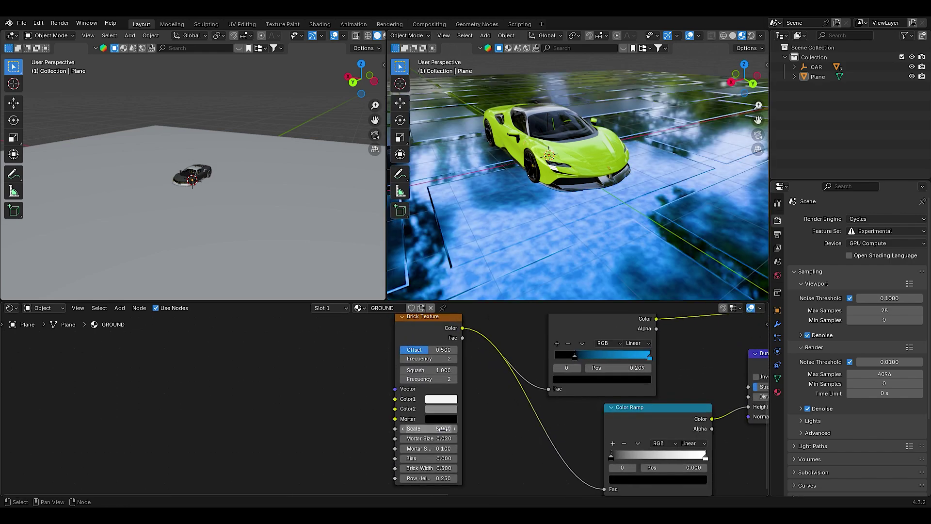
left_click_drag(436, 429, 444, 428)
left_click(441, 428)
type("100")
key("Return")
left_click_drag(745, 79, 730, 100)
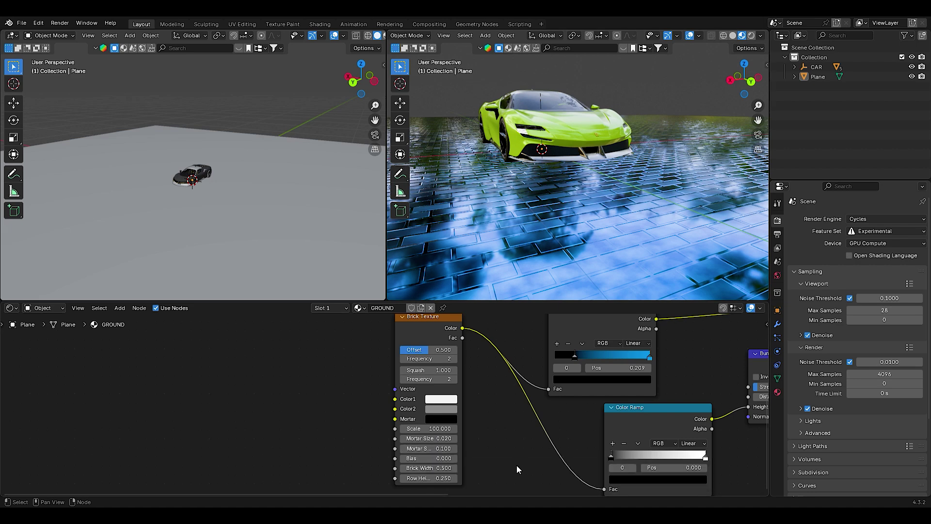
scroll(517, 465, "down", 3)
mouse_move(588, 303)
left_mouse_down()
mouse_move(589, 233)
mouse_move(563, 321)
left_mouse_up()
key("Home")
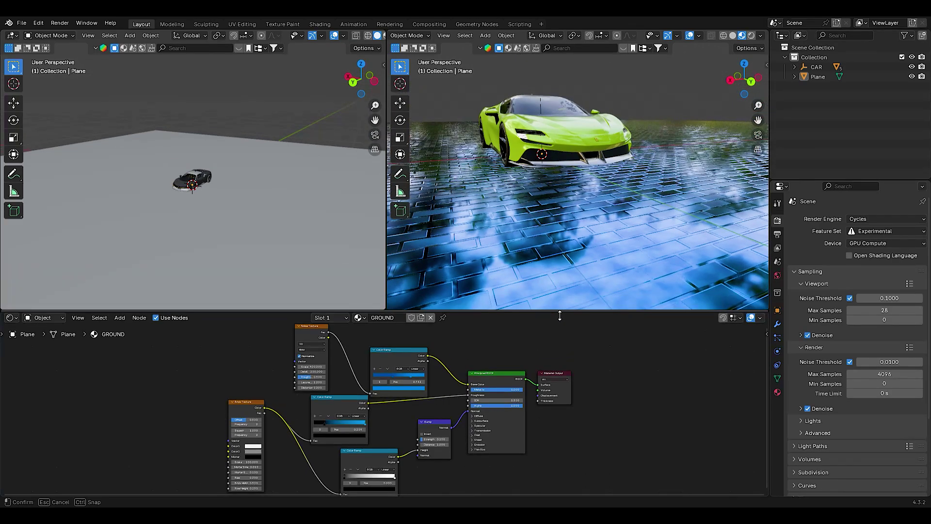
- Orbit the right viewport to a higher front view in Rendered shading and select the ground plane
scroll(590, 222, "down", 3)
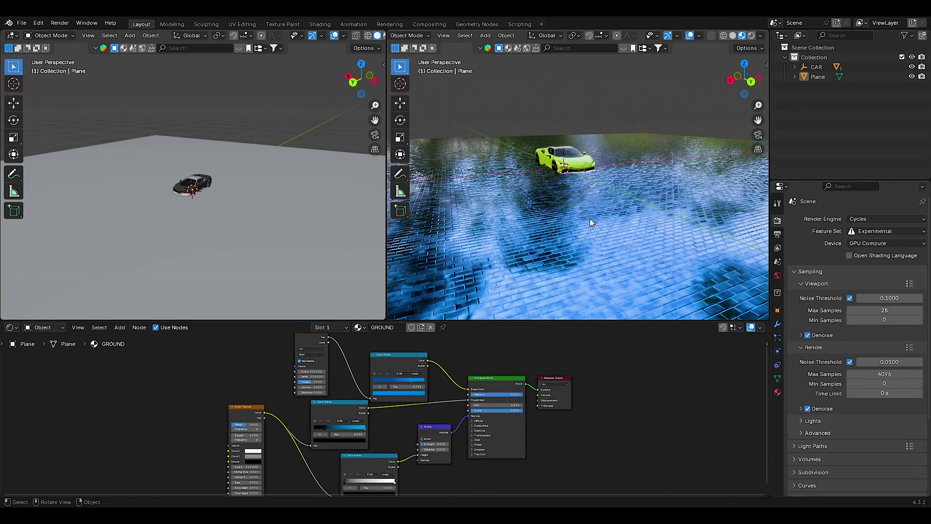
mouse_move(745, 80)
left_mouse_down()
mouse_move(750, 104)
mouse_move(733, 147)
left_mouse_up()
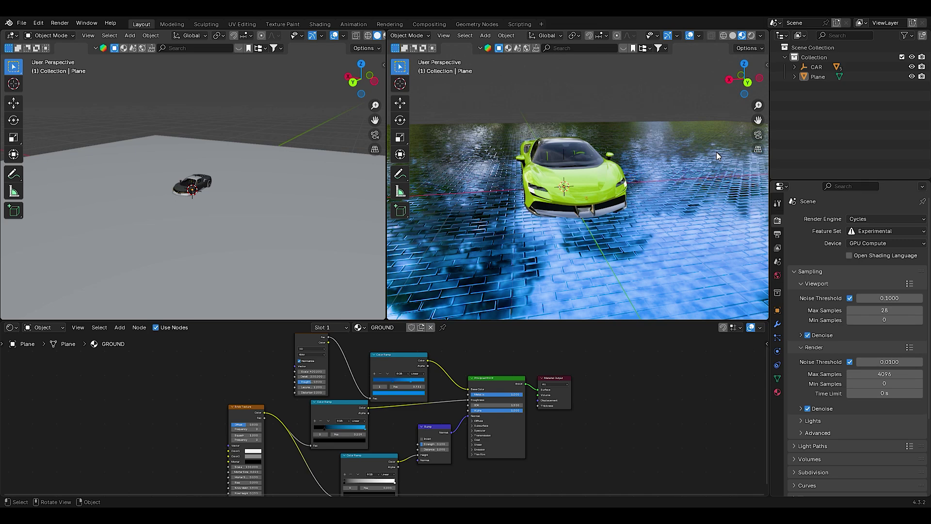
left_click(752, 36)
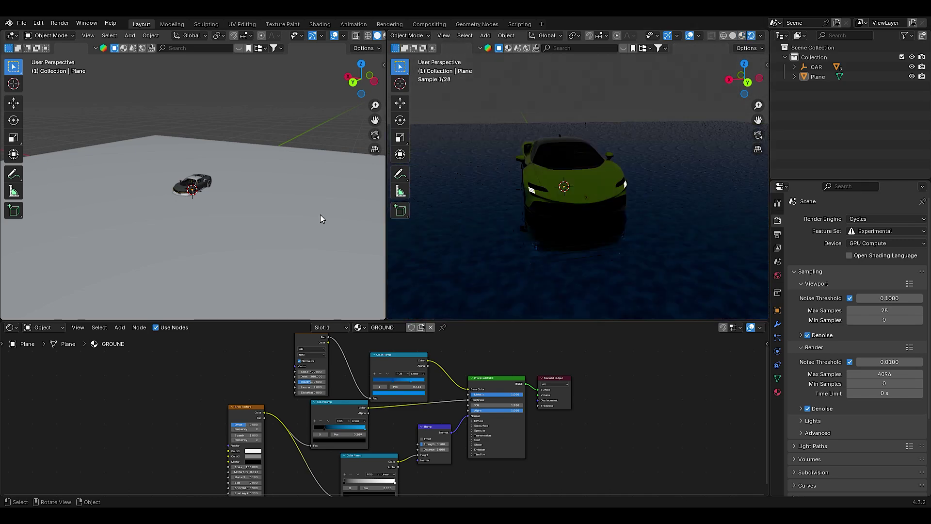
left_click(383, 165)
left_click_drag(386, 166, 484, 166)
- Add a new plane and give it a new material named TOP LIGHT
key("shift+a")
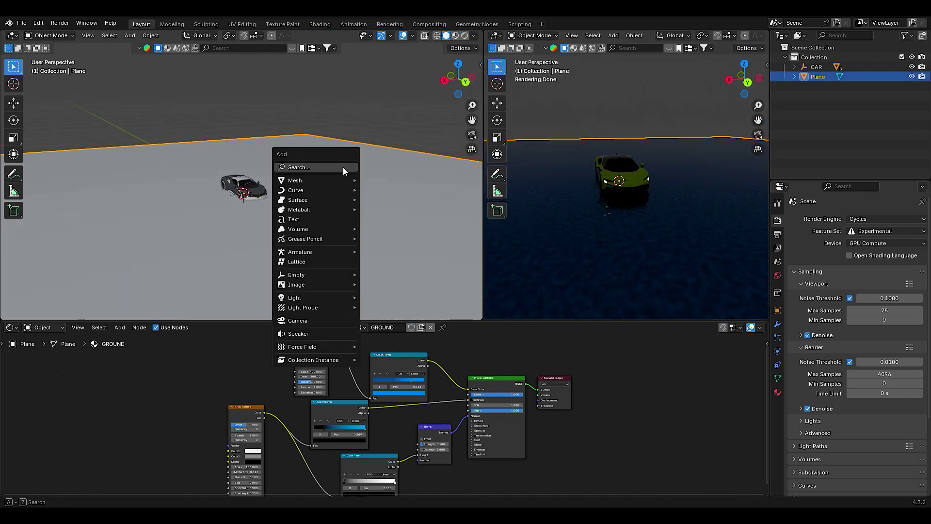
left_click(383, 180)
left_click(391, 327)
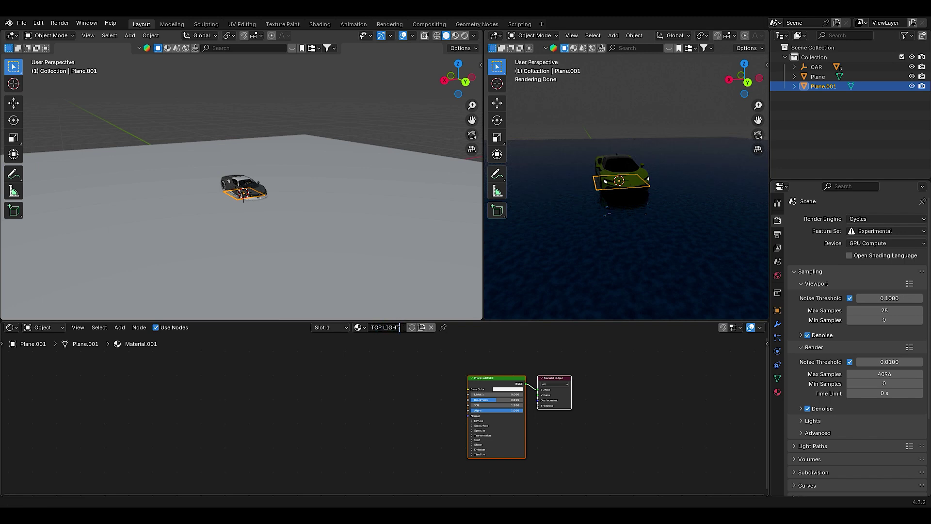
- Set the world background colour to black and hide overlays in the rendered viewport
left_click(778, 276)
left_click(882, 280)
left_click_drag(906, 145, 906, 203)
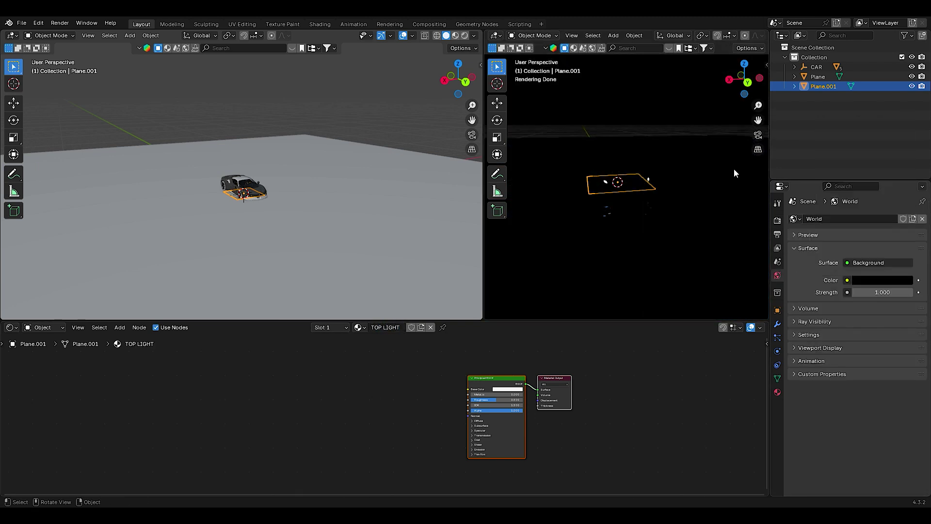
scroll(723, 41, "down", 5)
left_click(701, 36)
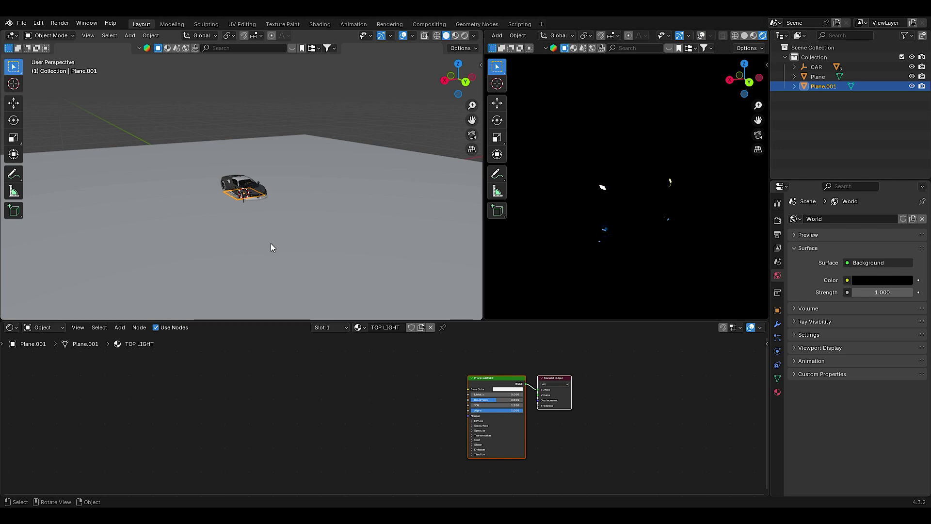
scroll(271, 248, "up", 3)
- Raise the light plane above the car and stretch it along the Y axis
left_click(13, 102)
left_click_drag(247, 175, 247, 75)
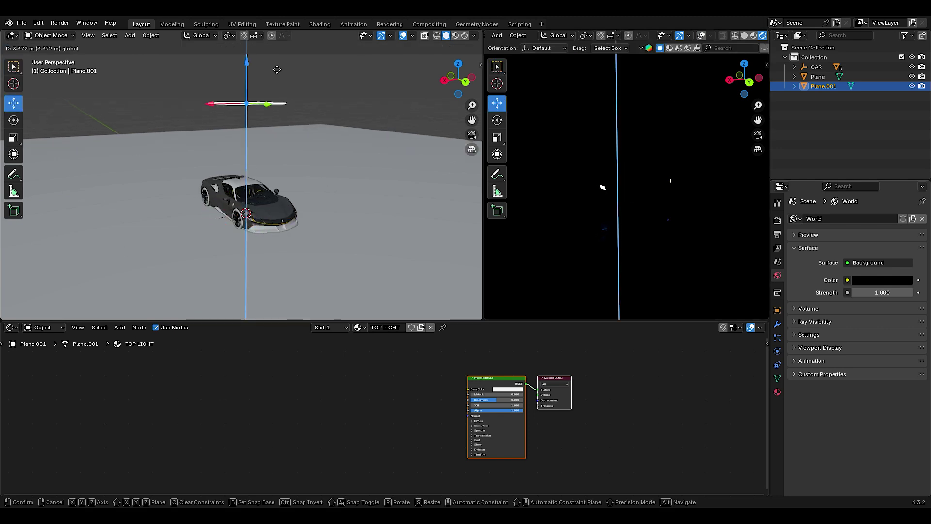
left_click(458, 67)
key("s")
key("x")
key("y")
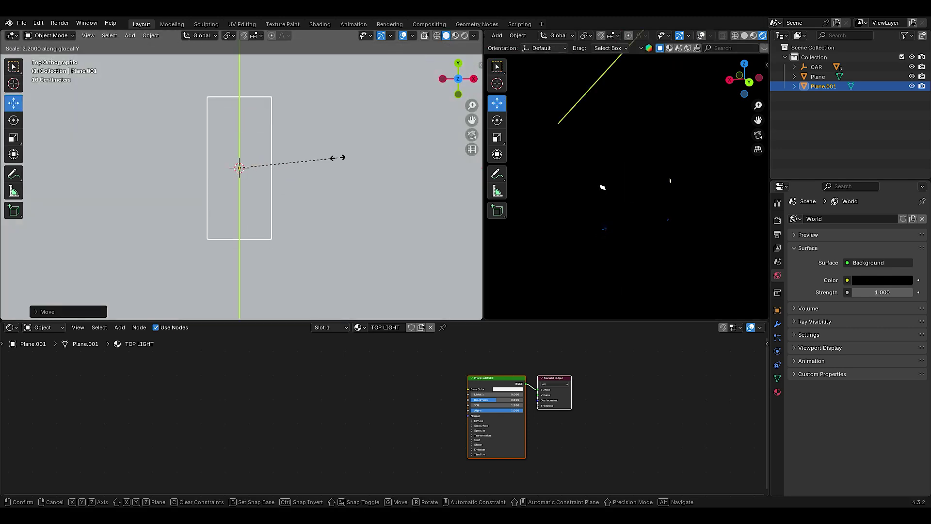
left_click(338, 158)
middle_click_drag(448, 107, 437, 204)
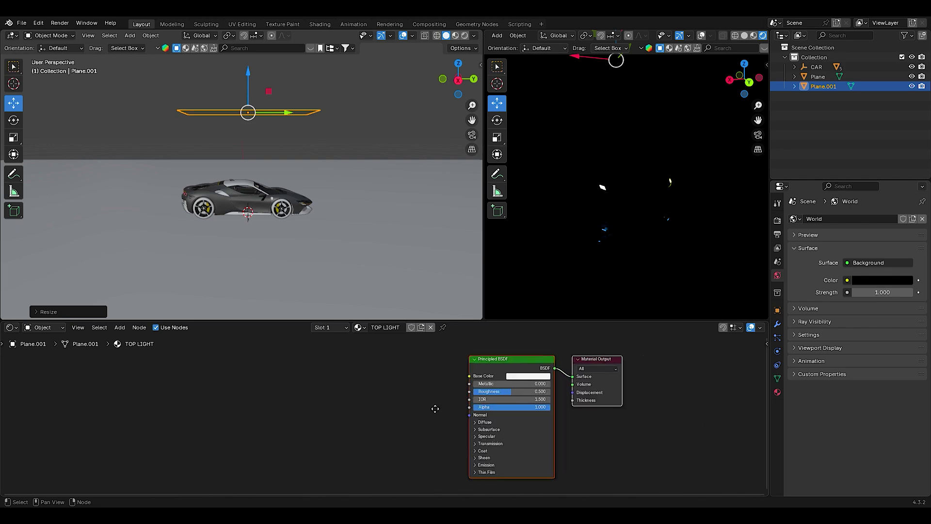
middle_click_drag(435, 409, 341, 425)
- Make the light plane's material an Emission shader and raise its strength to 20
left_click(778, 392)
left_click(879, 304)
left_click(825, 90)
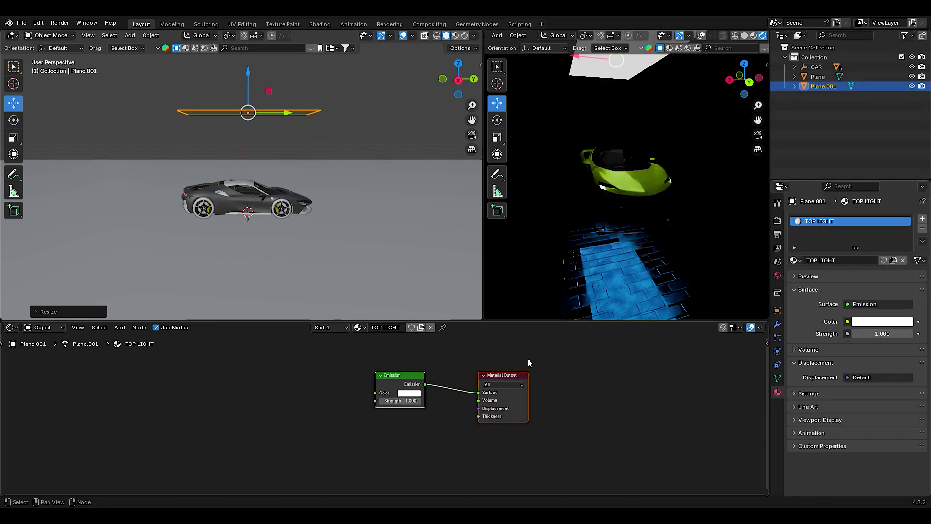
scroll(384, 415, "up", 2)
left_click_drag(405, 396, 439, 396)
left_click_drag(742, 72, 756, 80)
key("Return")
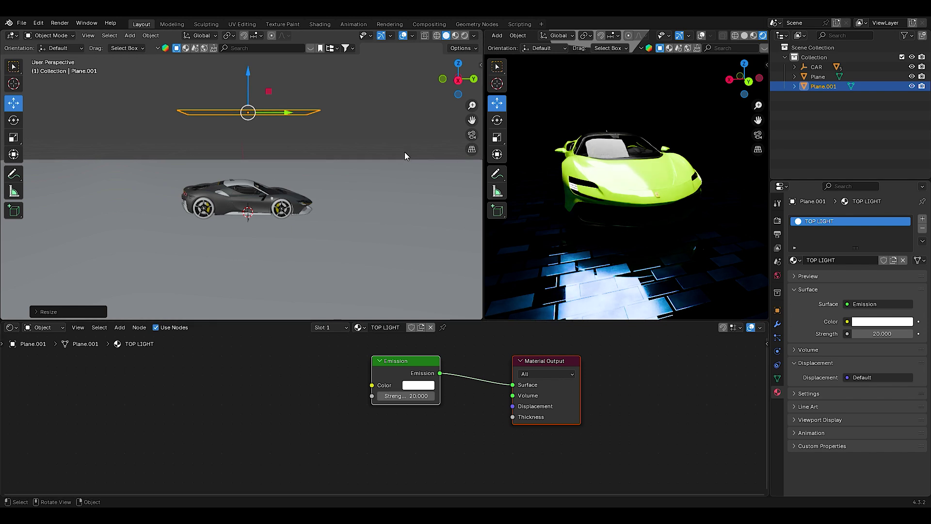
- Raise the light plane vertically along the Z axis
scroll(242, 194, "down", 3)
key("g")
key("z")
left_click(700, 203)
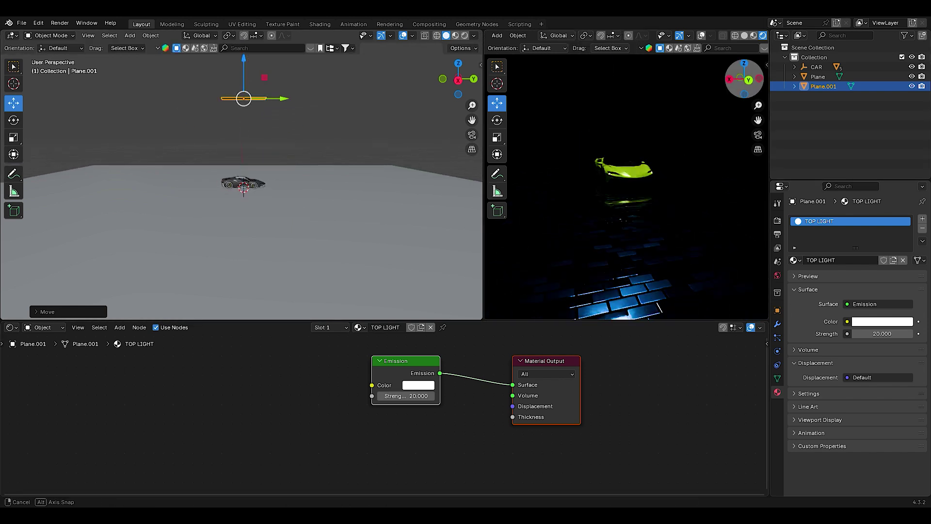
- Restore emission strength to 50 and lower the light plane along Z
scroll(412, 401, "up", 1)
left_click(417, 396)
type("50")
key("Return")
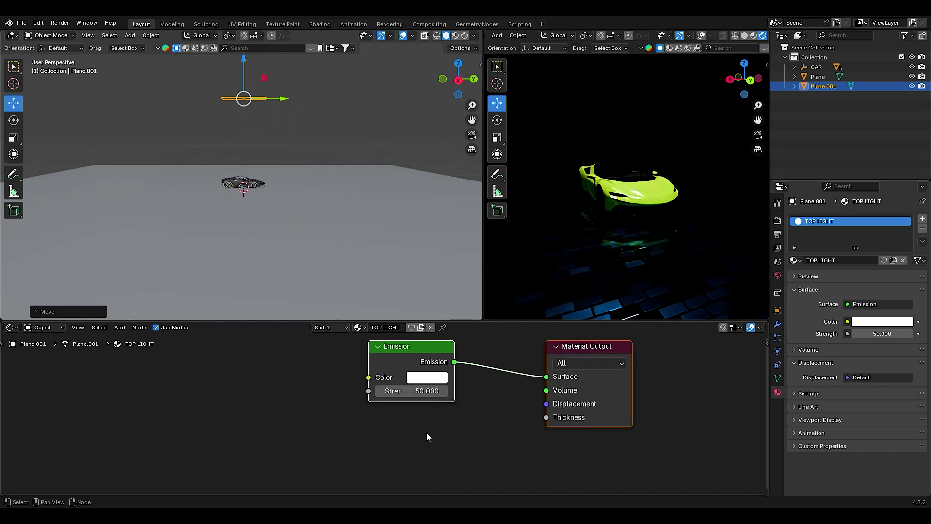
scroll(383, 135, "up", 2)
key("g")
key("z")
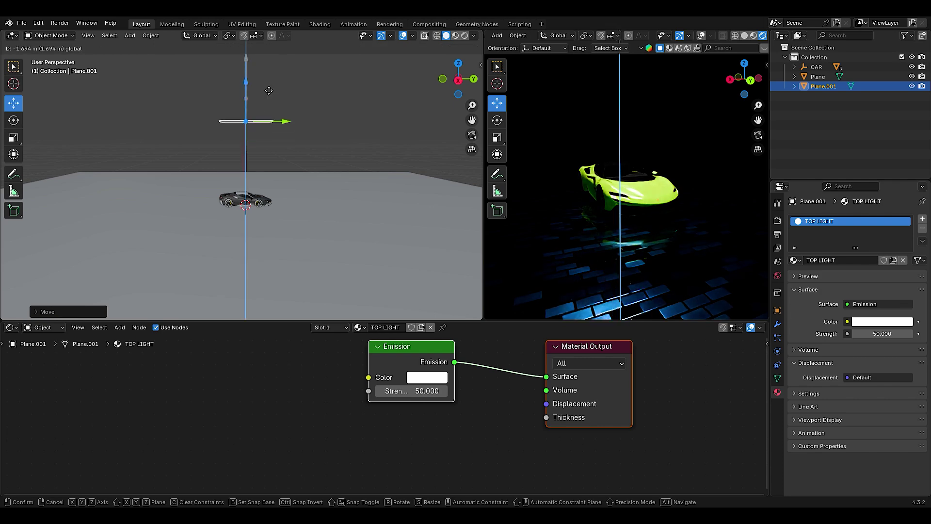
left_click(267, 95)
- Check render settings, enlarge the 3D views, and set emission strength to 20
left_click_drag(443, 79, 452, 80)
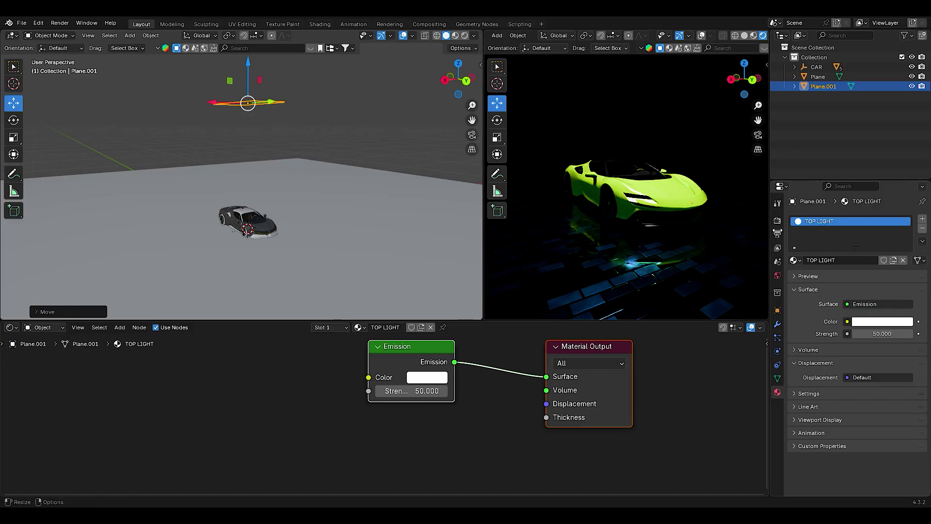
left_click(777, 221)
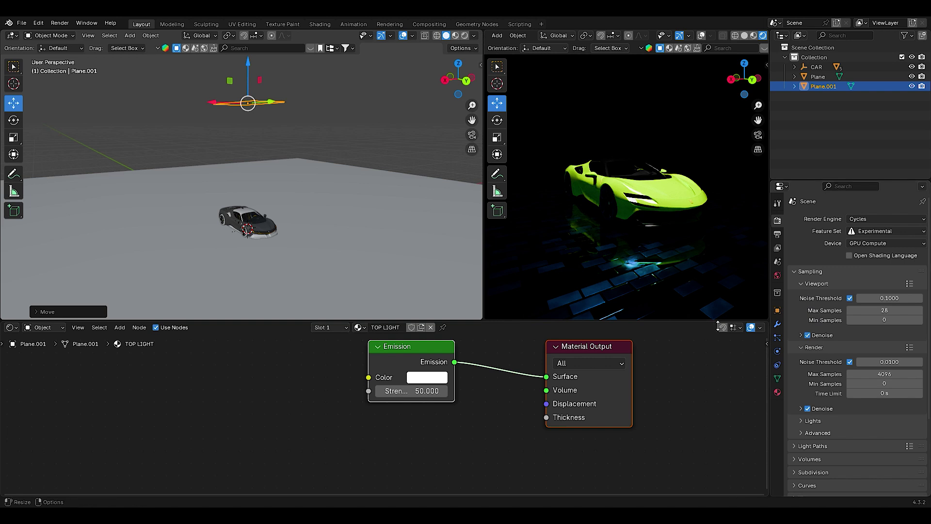
scroll(733, 82, "down", 3)
scroll(734, 138, "up", 3)
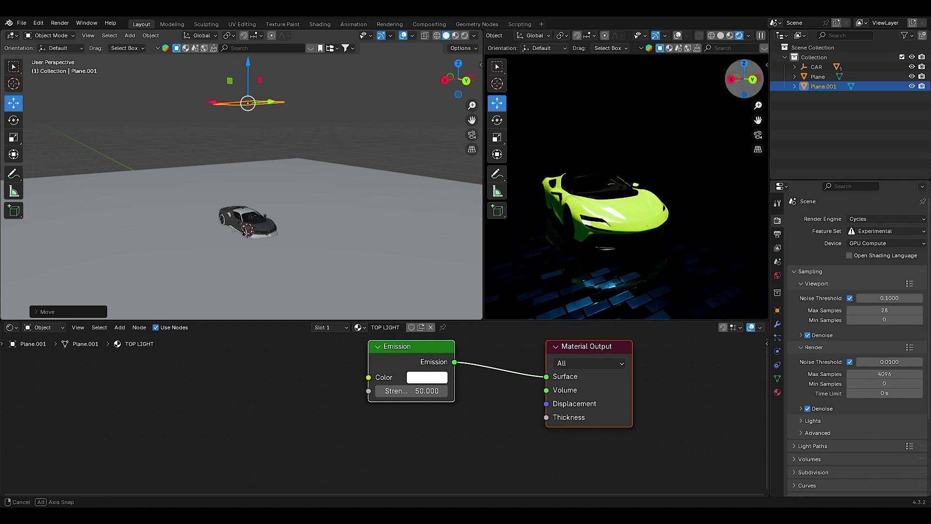
left_click_drag(520, 322, 519, 376)
left_click(411, 418)
type("20")
key("Return")
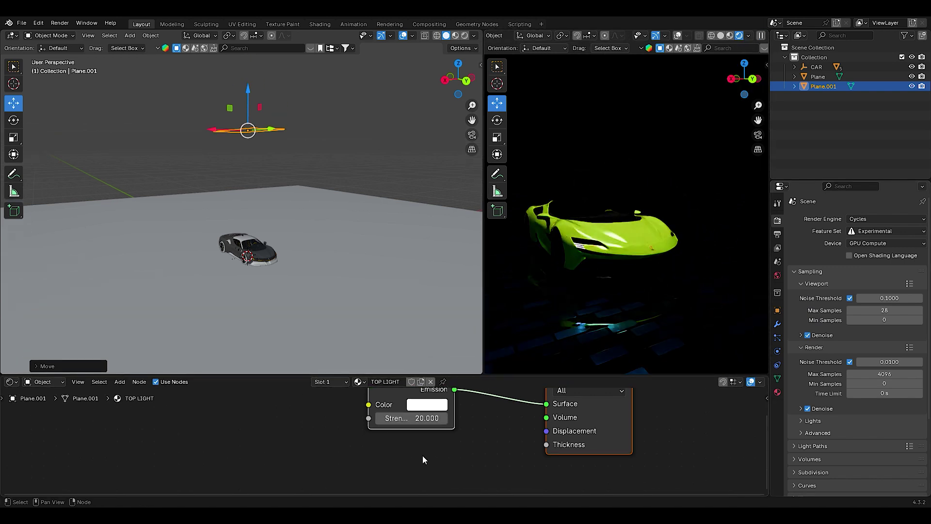
- Widen the rendered view of the car and deselect the light plane
scroll(726, 114, "down", 2)
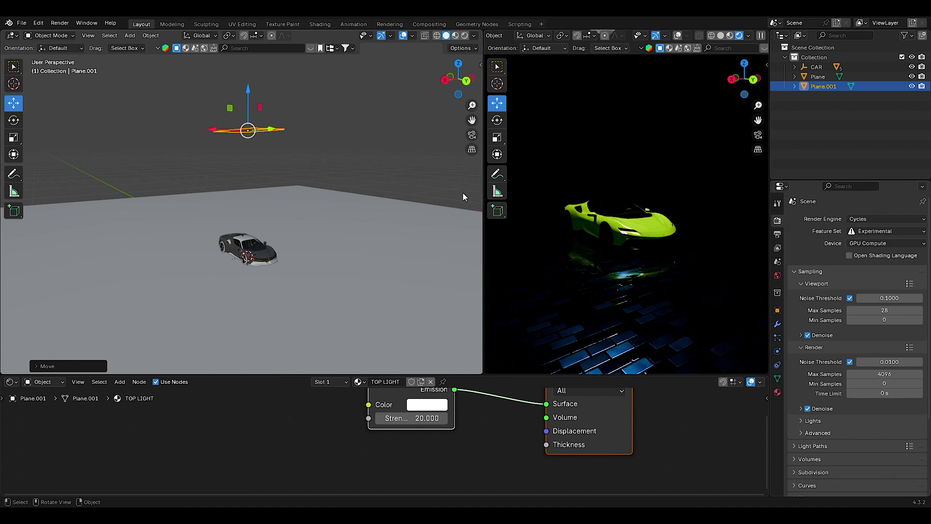
left_click_drag(483, 193, 420, 193)
scroll(704, 61, "up", 3)
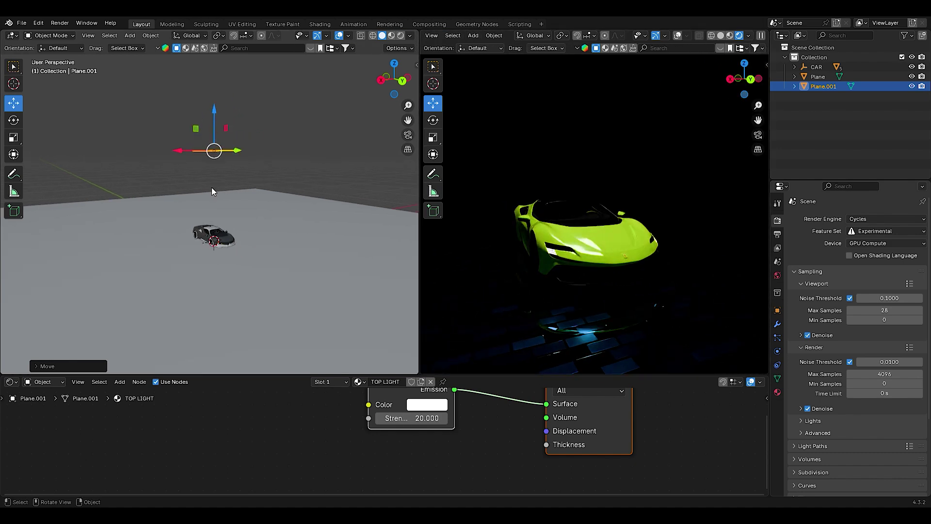
key("alt+a")
key("shift+a")
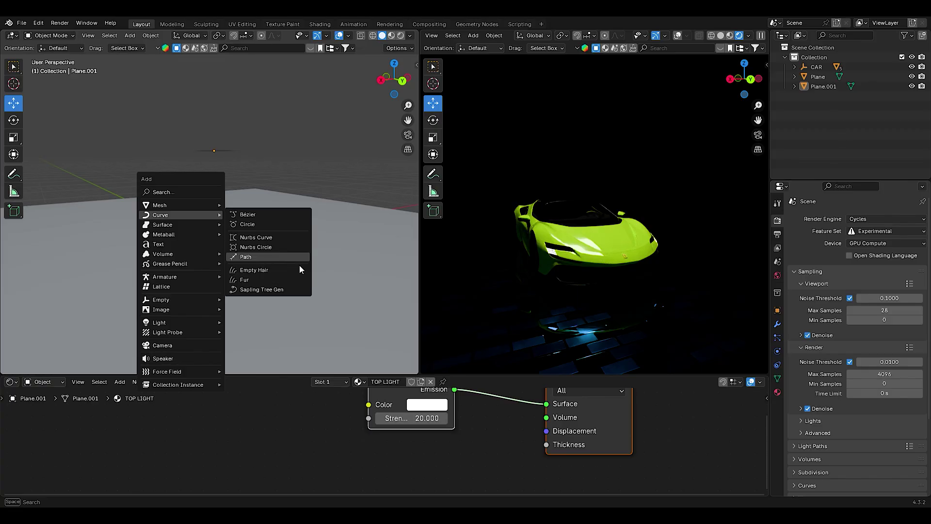
- Add a Path curve at the car, hide the top light plane, and preview materials
left_click(261, 257)
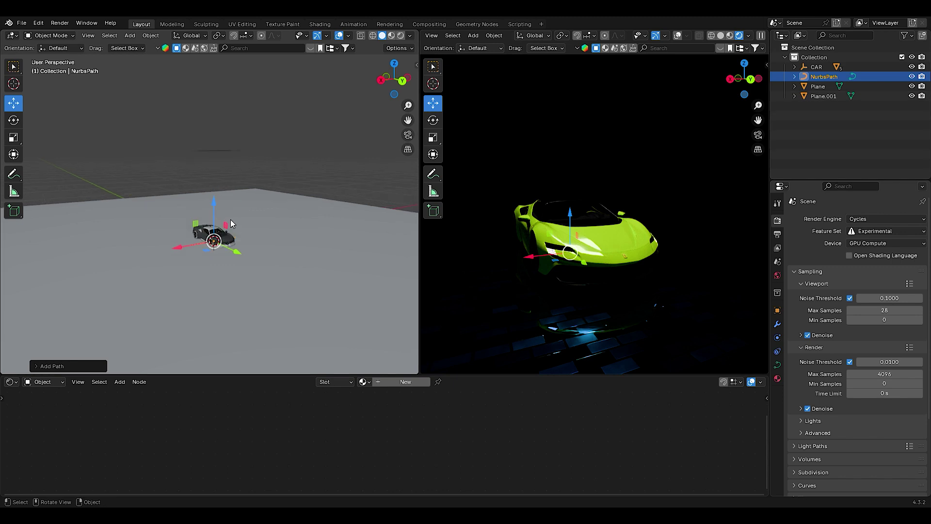
middle_click_drag(231, 219, 406, 127)
left_click(395, 64)
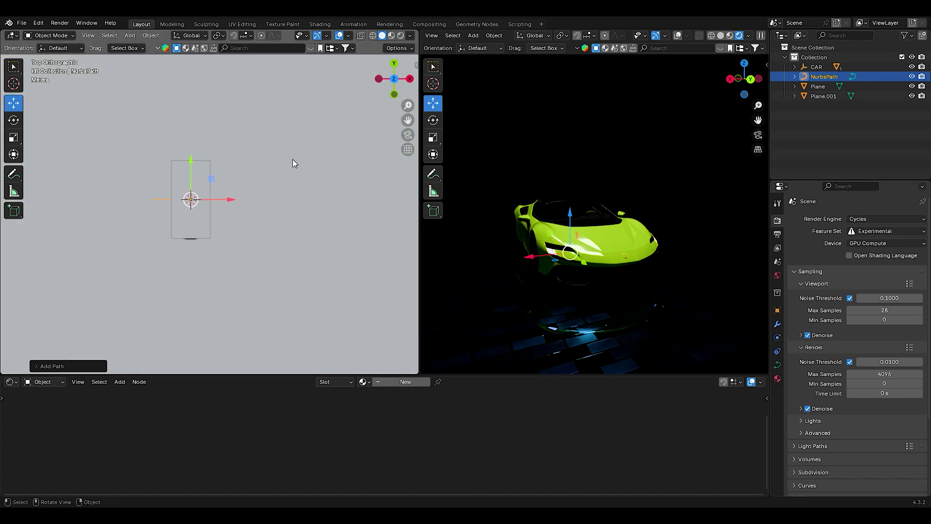
key("Tab")
scroll(253, 218, "up", 1)
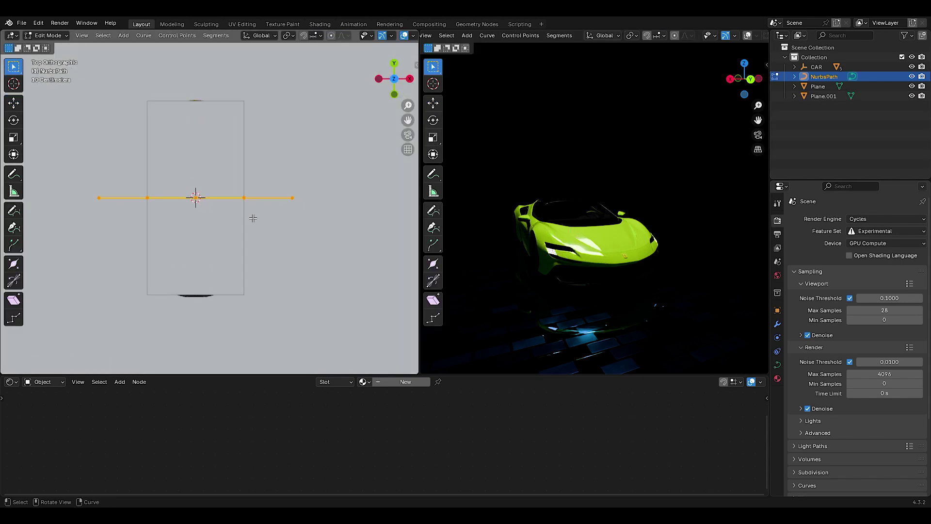
left_click(912, 95)
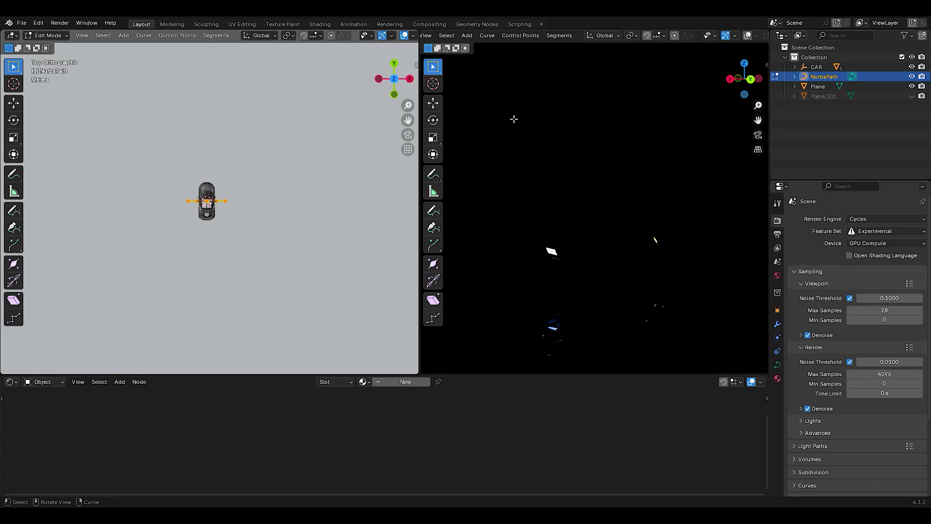
left_click(740, 37)
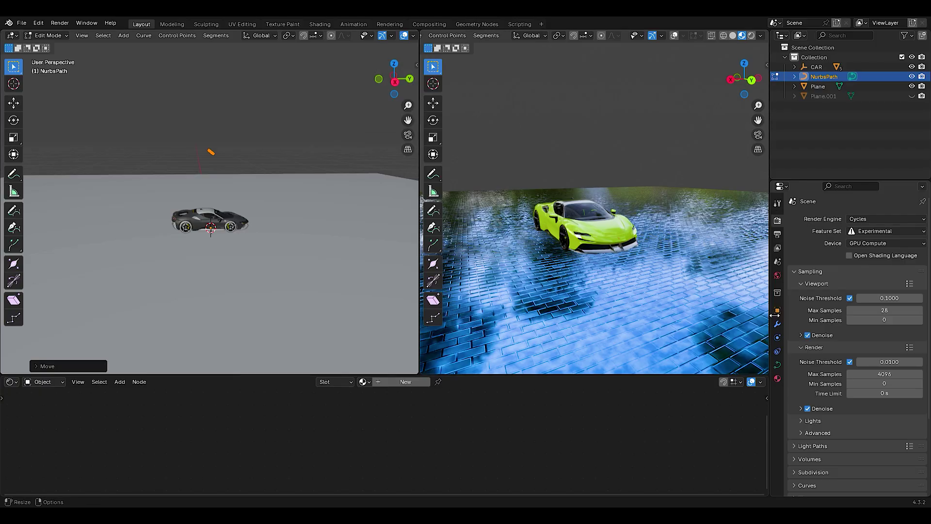
- Scale the path to X 6 and Y 1.5 in Object properties
left_click(778, 310)
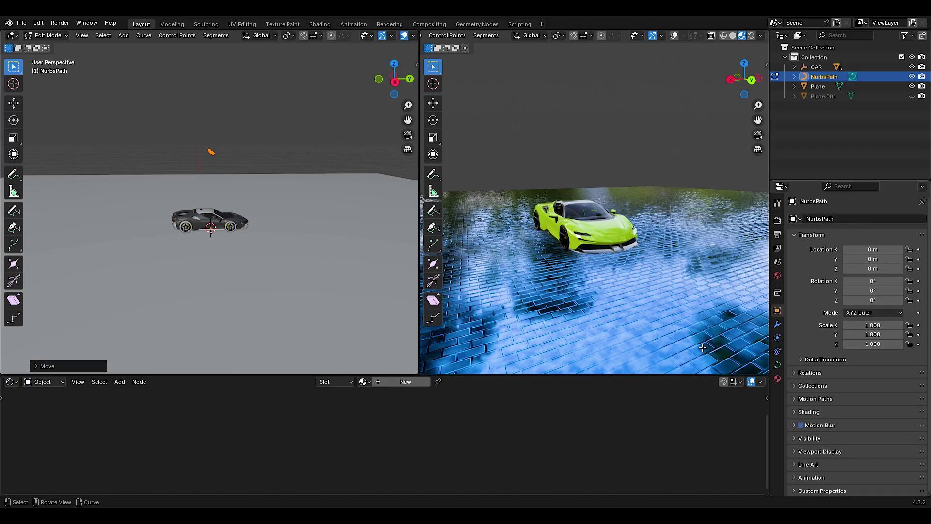
scroll(243, 194, "up", 4)
left_click(395, 66)
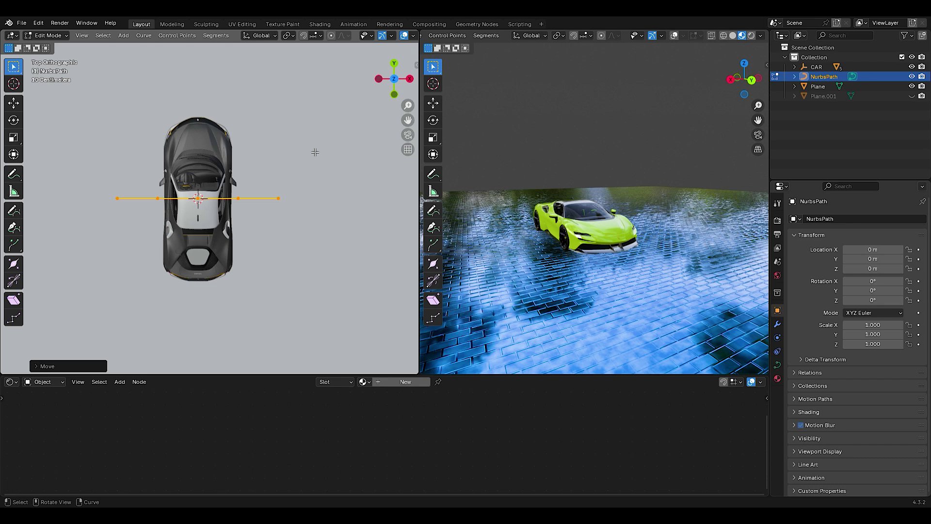
scroll(257, 197, "down", 2)
type("6.000")
key("Return")
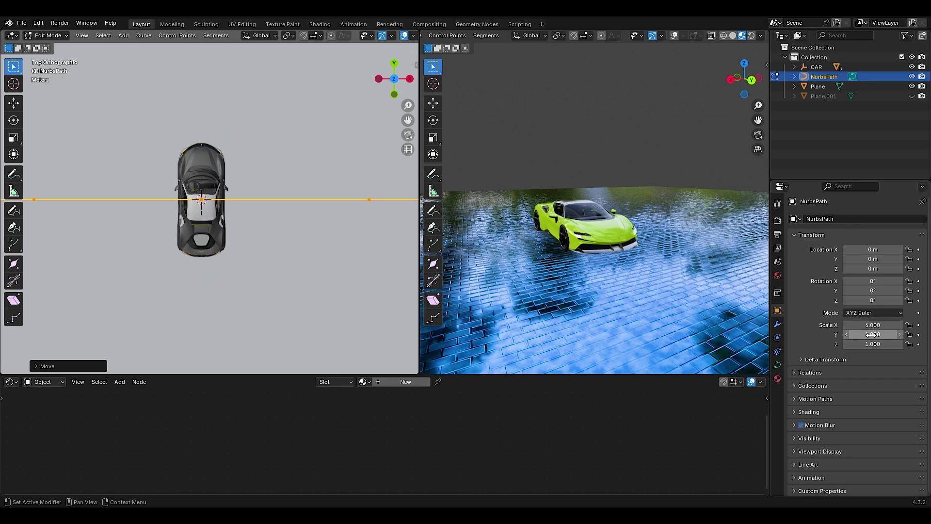
left_click(873, 334)
type("1.5")
key("Return")
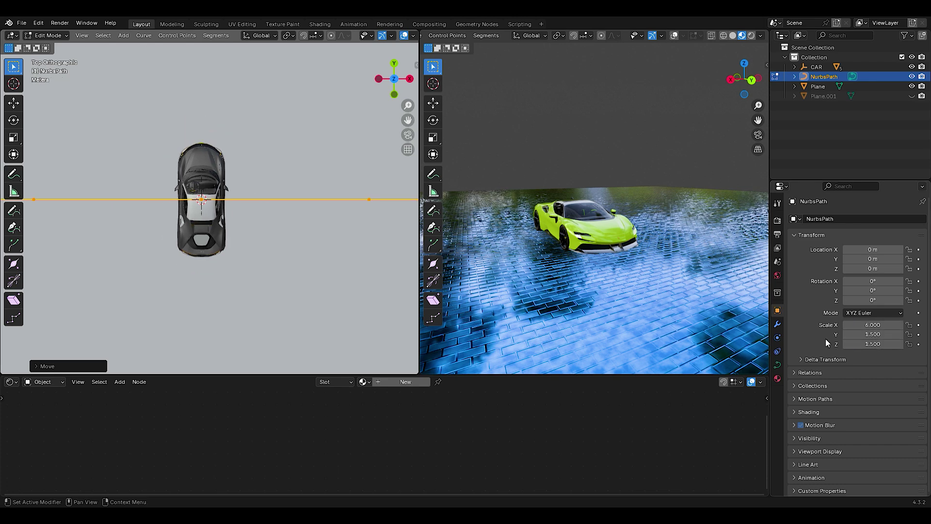
scroll(270, 218, "down", 5)
- Move the path's control points into a loop around the car
left_click_drag(156, 206, 156, 133)
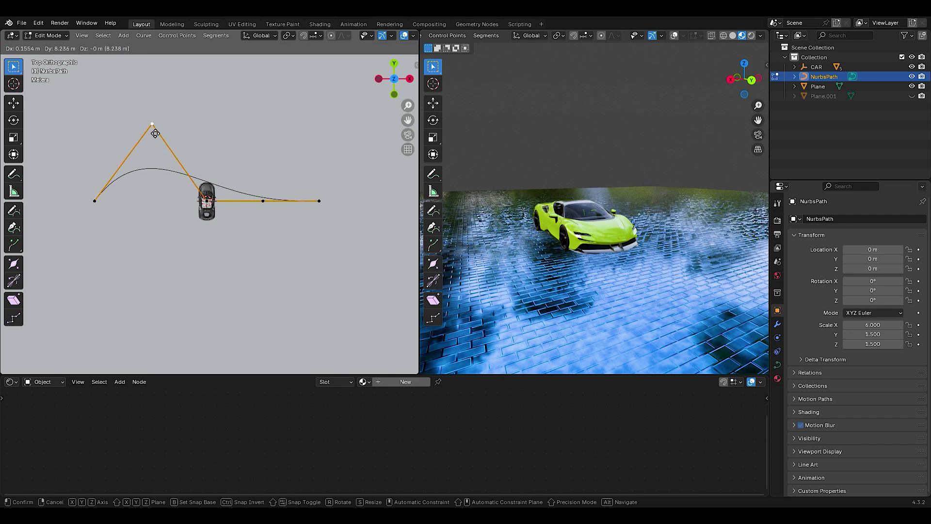
left_click_drag(213, 116, 232, 113)
left_click_drag(326, 213, 204, 276)
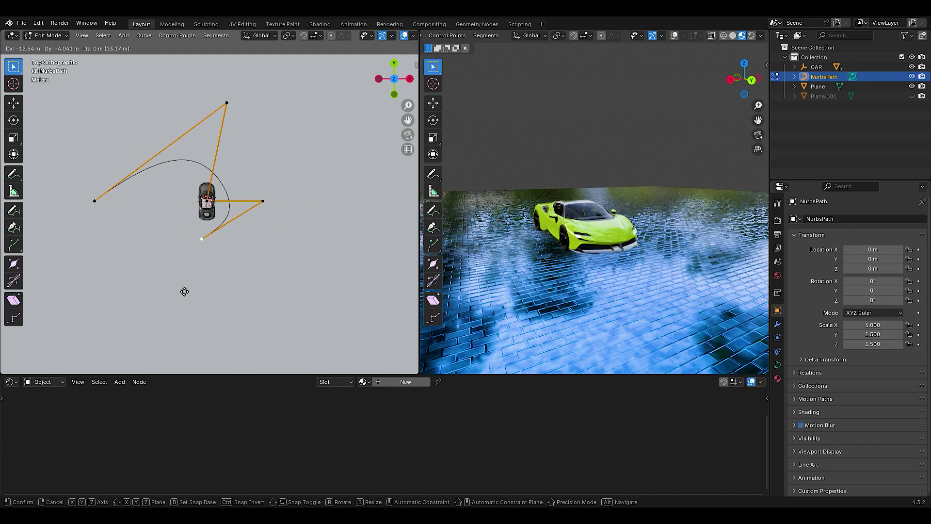
left_click_drag(211, 207, 273, 185)
left_click_drag(100, 205, 151, 206)
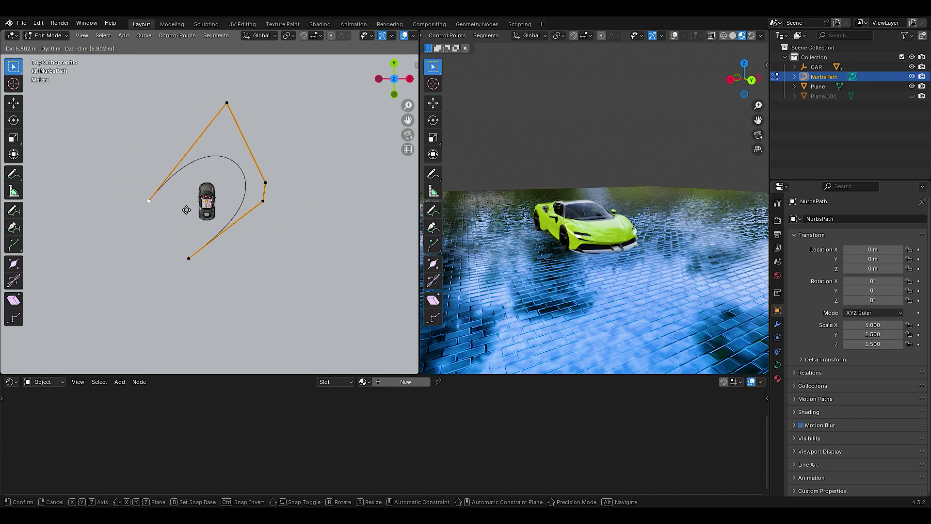
scroll(207, 200, "up", 2)
left_click_drag(237, 64, 225, 112)
left_click_drag(293, 216, 255, 277)
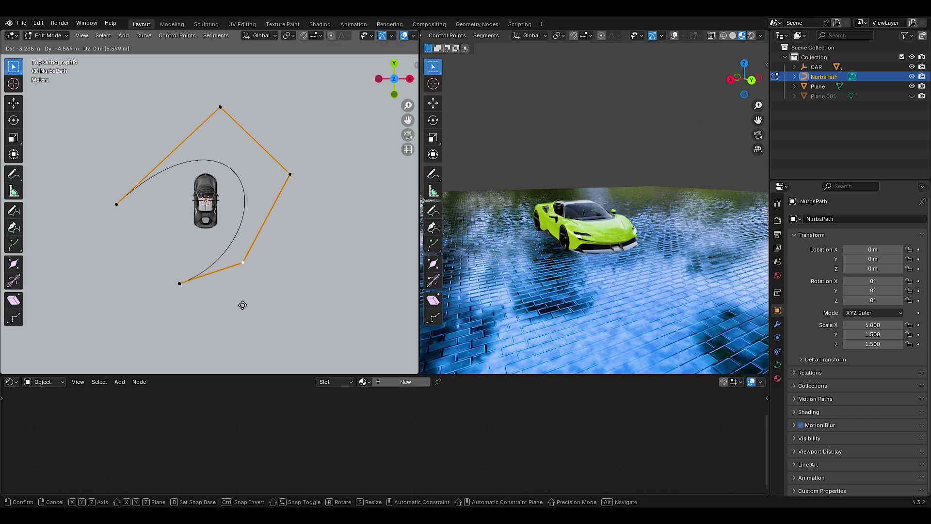
- Fine-tune the loop's top, bottom and side control points
left_click_drag(185, 284, 179, 260)
left_click_drag(287, 229, 282, 224)
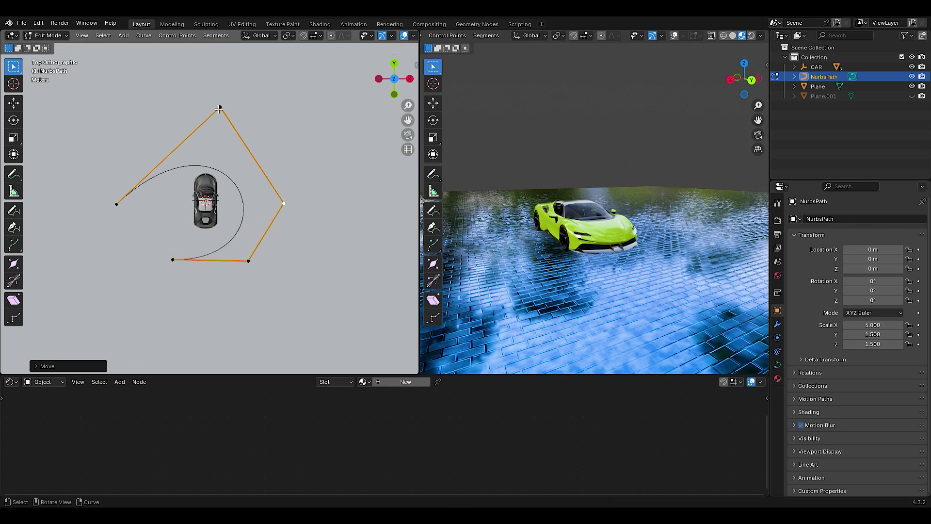
left_click_drag(221, 107, 228, 108)
left_click_drag(173, 260, 174, 268)
left_click_drag(116, 203, 125, 186)
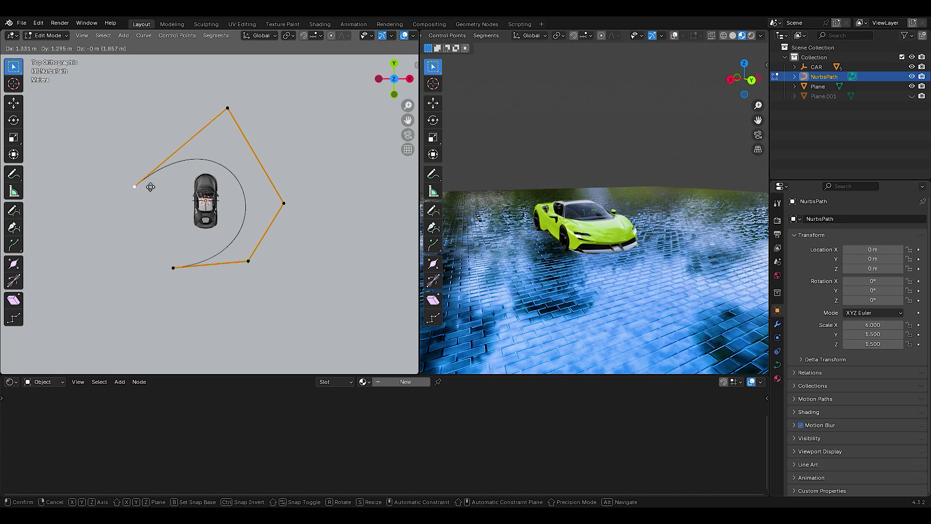
left_click_drag(173, 268, 145, 238)
left_click(220, 277)
left_click(205, 274)
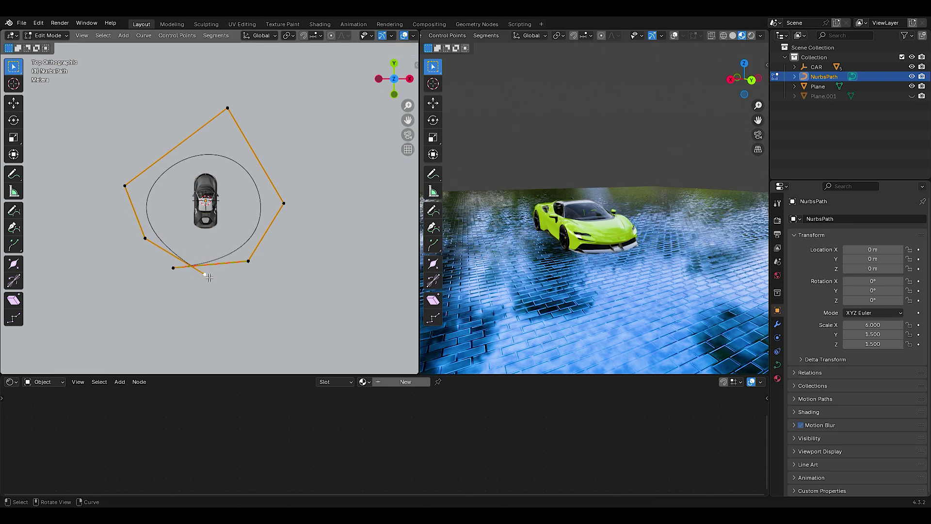
- Extrude new path points alternating above and below the car
key("e")
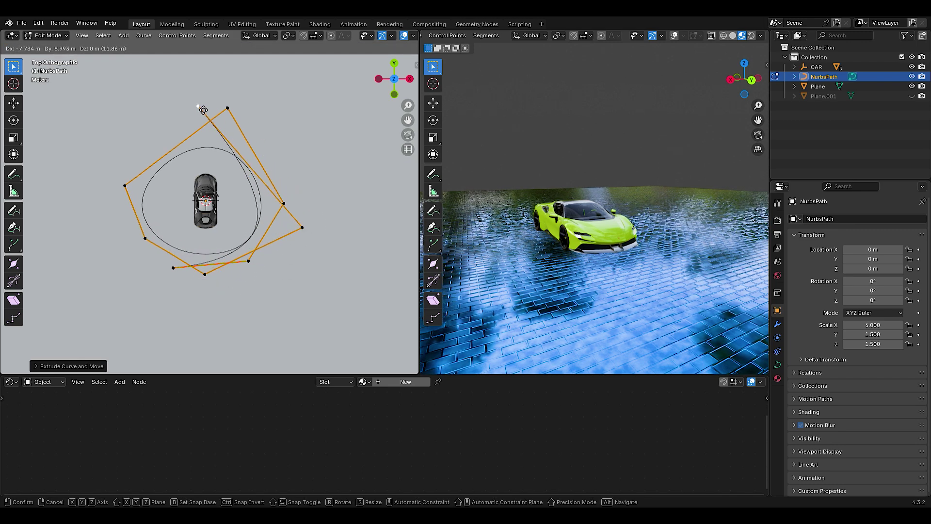
left_click(203, 110)
key("e")
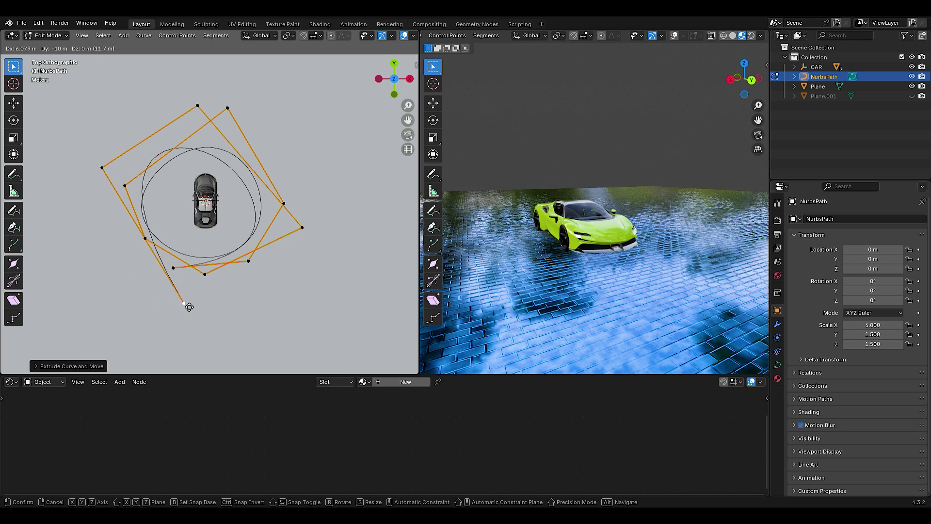
left_click(189, 307)
key("e")
left_click(293, 184)
key("e")
middle_click_drag(293, 183, 281, 152, "alt")
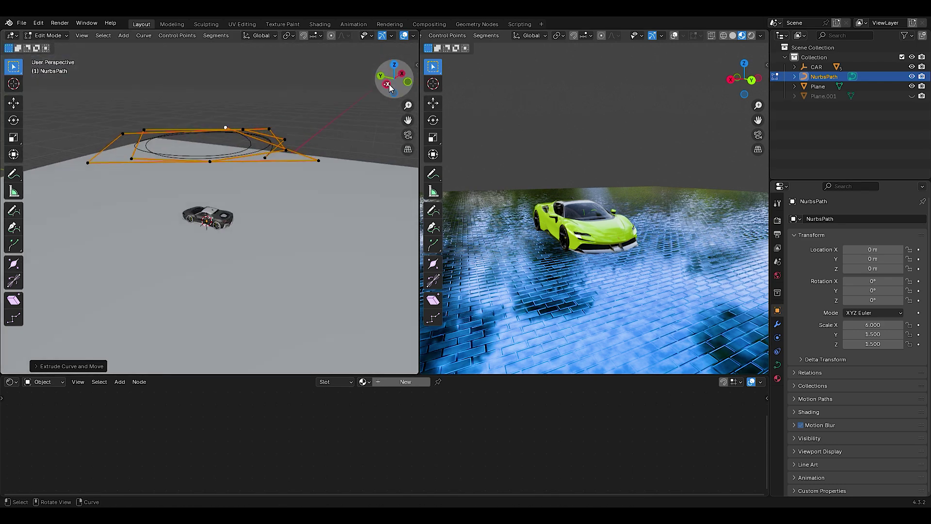
left_click(281, 152)
- Extrude one more raised point above the loops and return to top view
mouse_move(394, 78)
left_mouse_down()
mouse_move(403, 85)
mouse_move(378, 96)
mouse_move(394, 90)
left_mouse_up()
key("e")
left_click(250, 212)
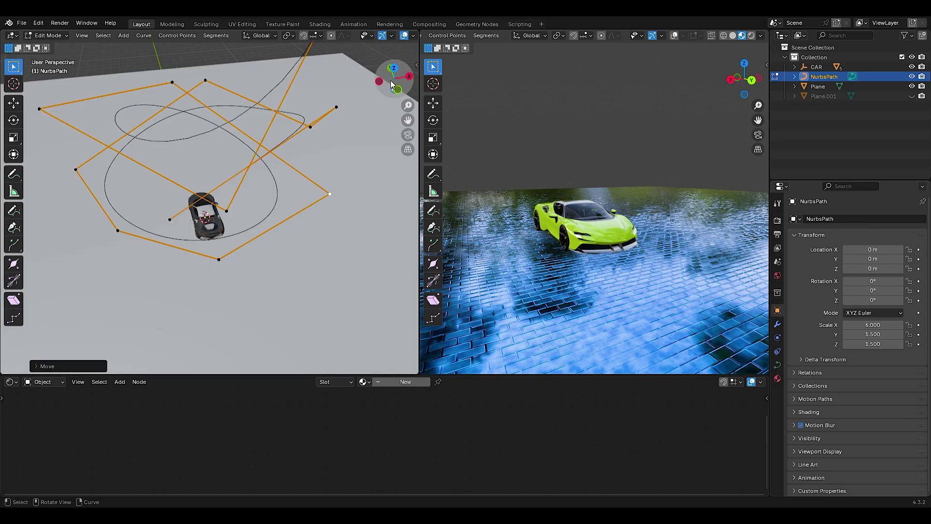
key("KP_7")
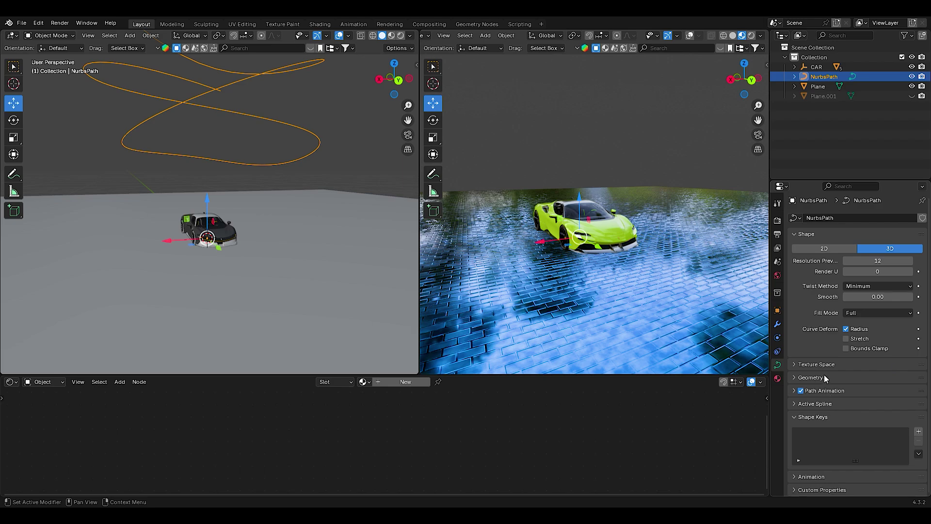
- Give the path a 0.006 m bevel and add a new material named LINE 1
scroll(879, 392, "down", 4)
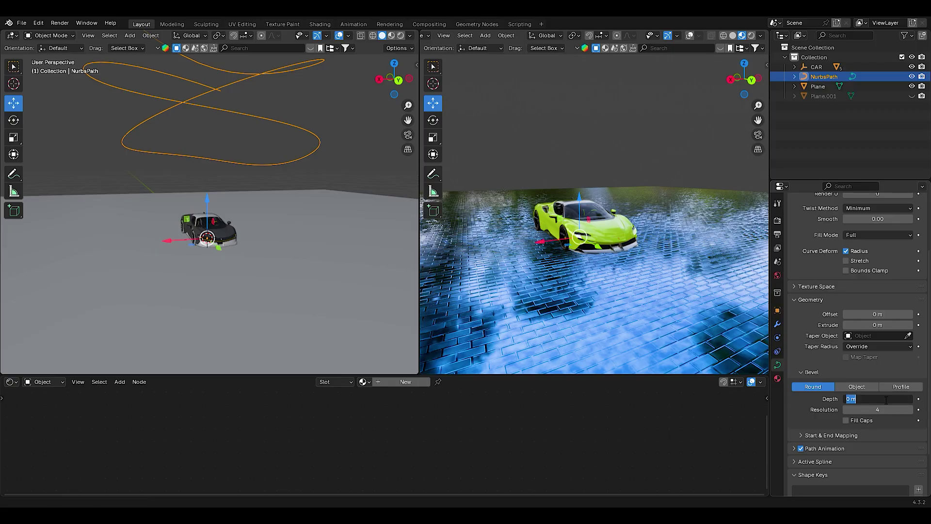
type("6")
key("Return")
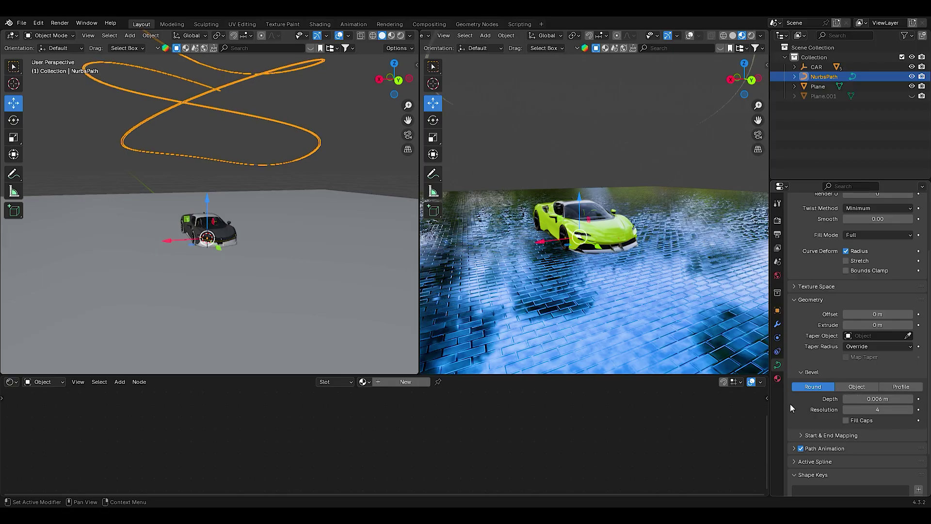
left_click(778, 379)
left_click(829, 262)
double_click(844, 265)
type("LINE 1")
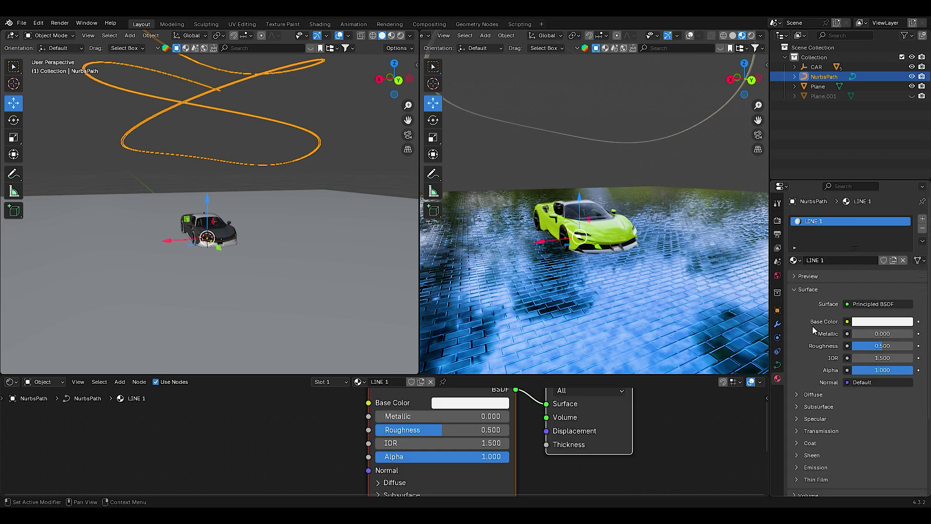
- Make LINE 1 a blue Emission shader
left_click(857, 304)
left_click(805, 94)
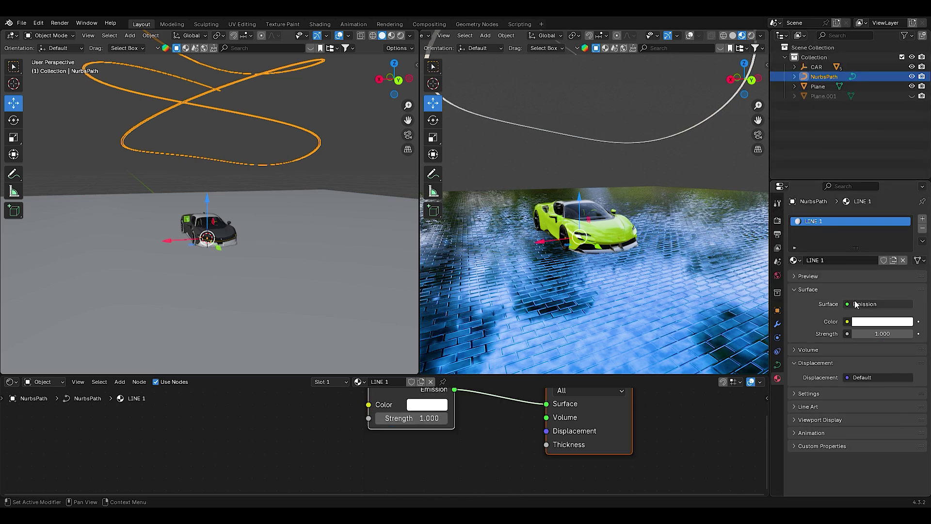
left_click(869, 321)
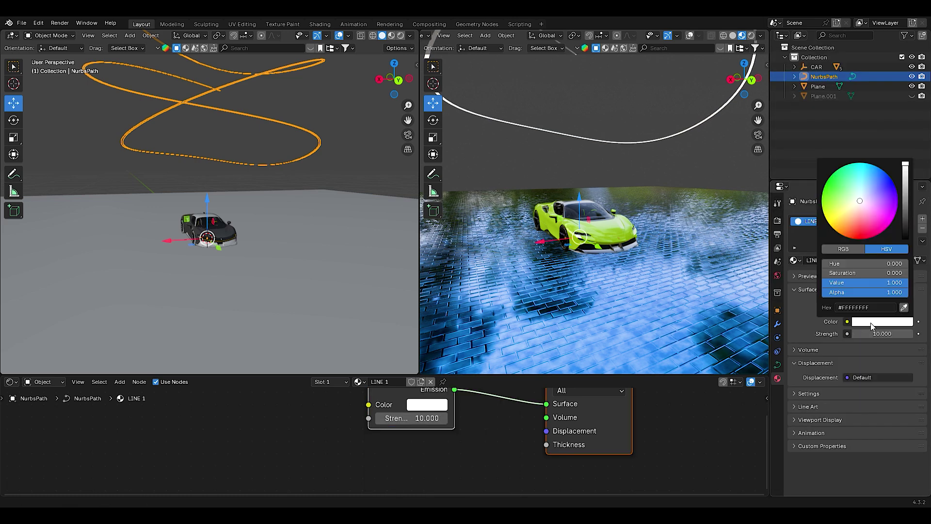
left_click(876, 167)
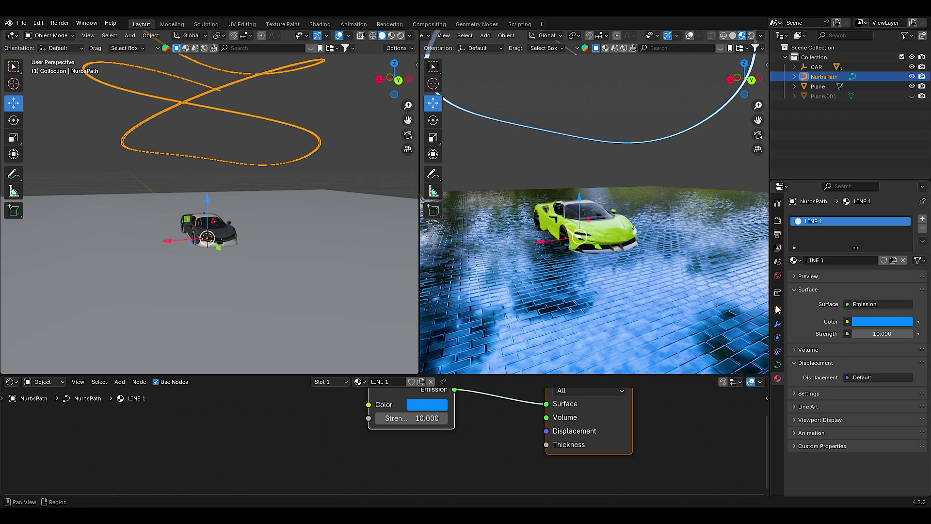
- Switch the right view to Rendered shading and start moving the spiral's control points
left_click(753, 35)
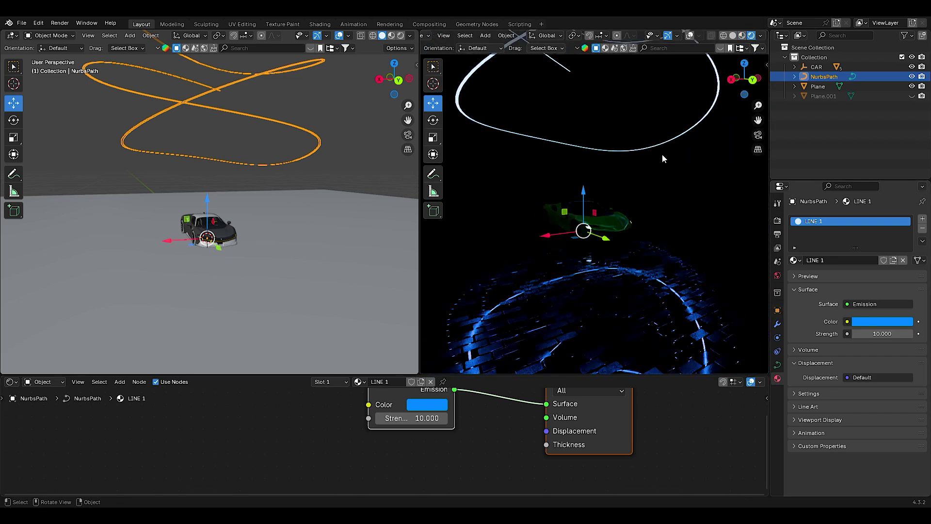
middle_click_drag(243, 204, 267, 199)
key("Tab")
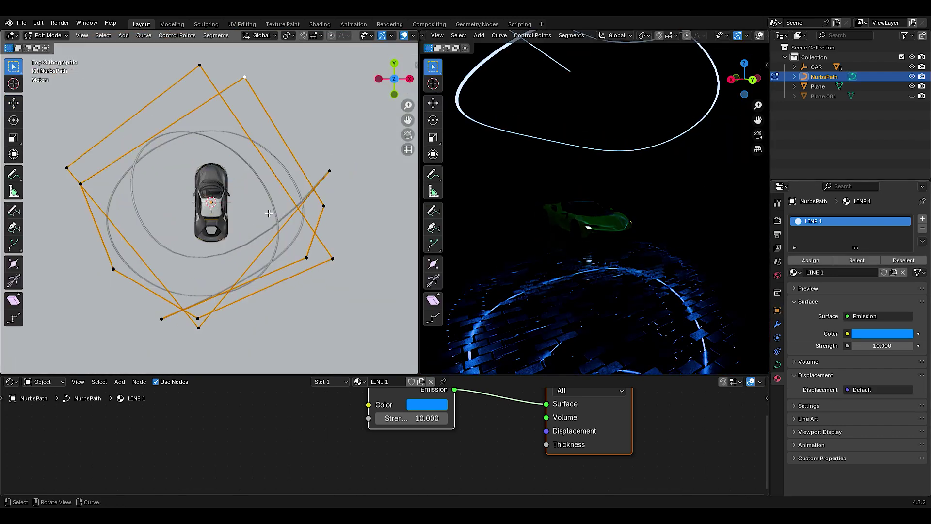
left_click_drag(115, 270, 154, 266)
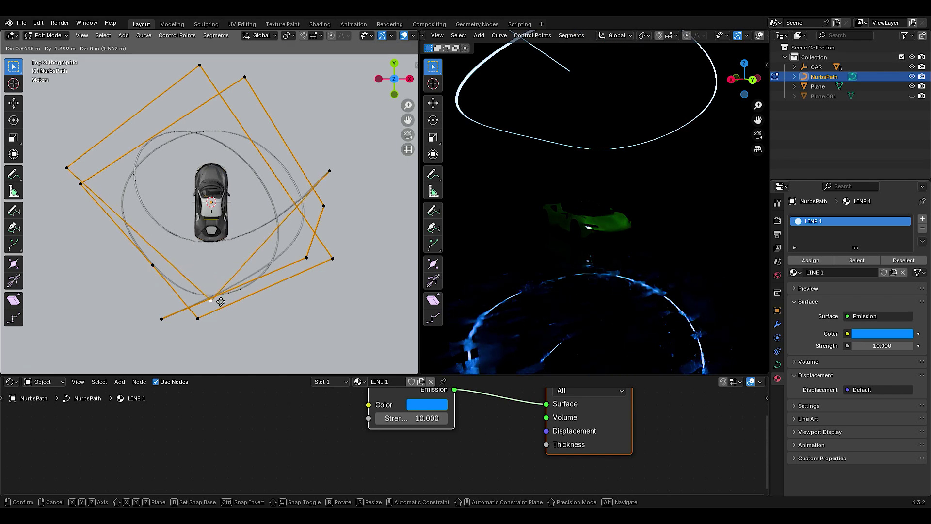
- Pull the spiral's bottom, left and top control points closer to the car
left_click_drag(199, 328, 214, 332)
left_click_drag(307, 257, 302, 238)
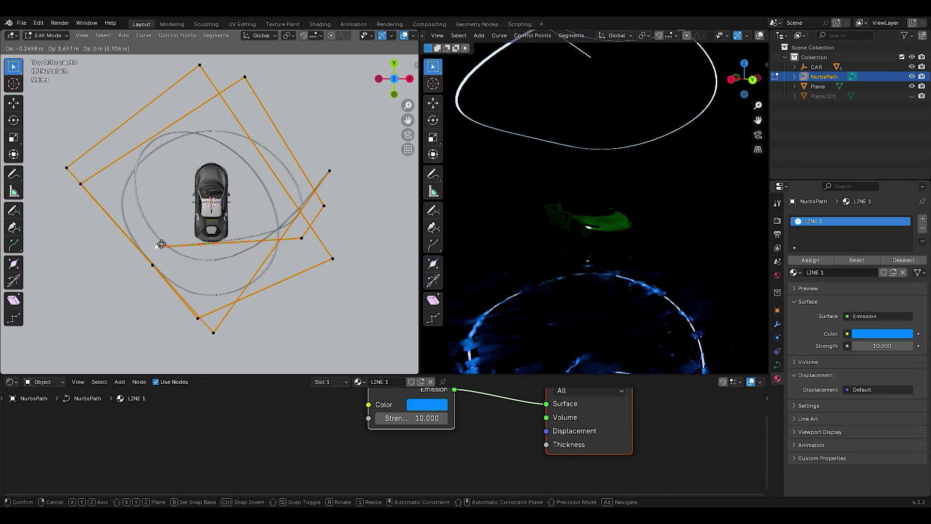
left_click_drag(163, 319, 154, 309)
left_click_drag(213, 333, 202, 282)
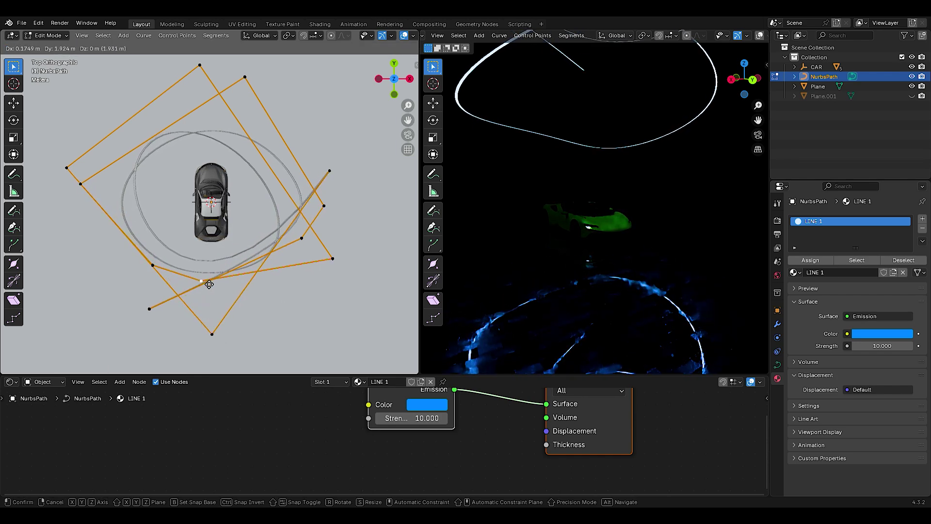
left_click_drag(75, 187, 109, 200)
left_click_drag(67, 169, 111, 169)
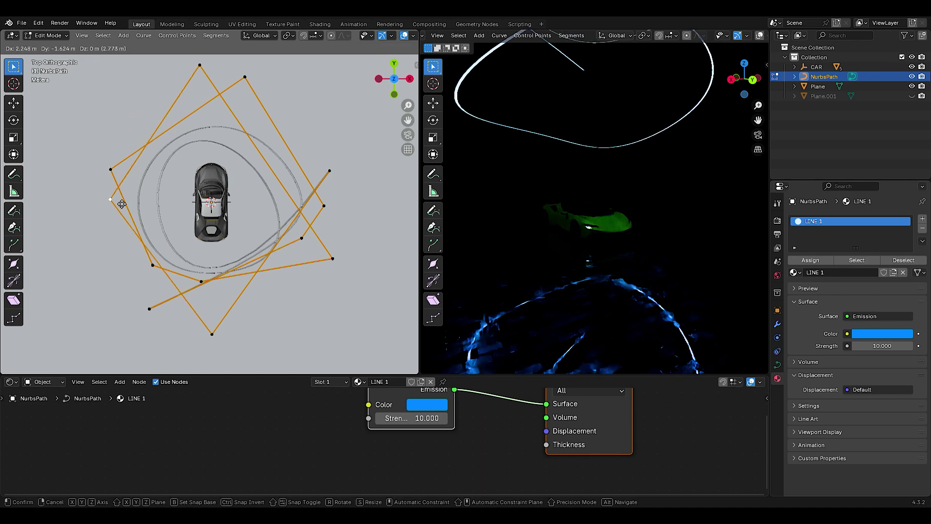
left_click_drag(210, 67, 235, 96)
left_click_drag(211, 280, 215, 283)
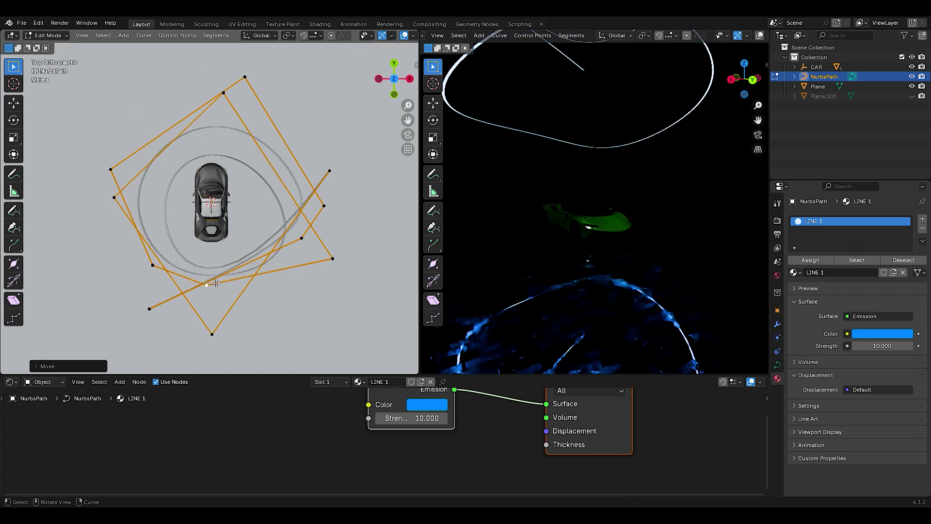
- Reposition the right, lower and left control points to tighten the loops
left_click_drag(332, 175, 325, 211)
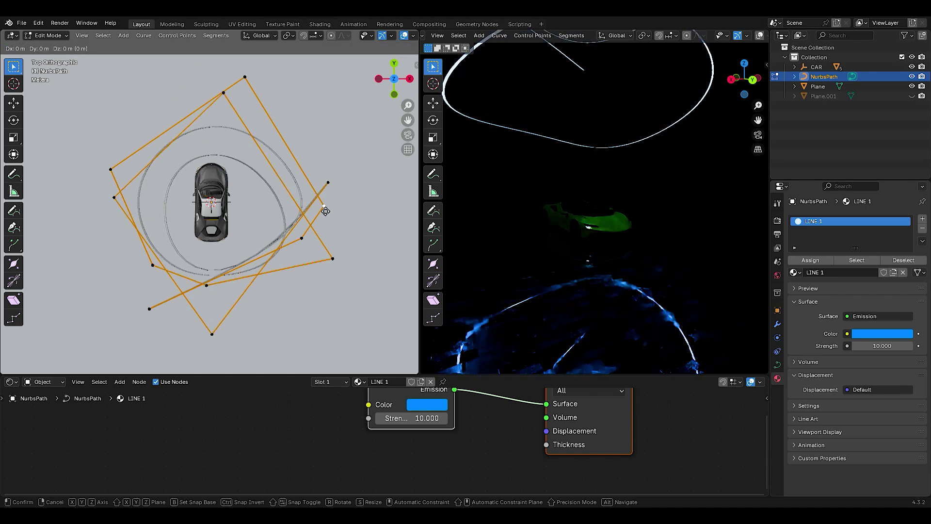
mouse_move(267, 209)
left_mouse_down()
mouse_move(284, 212)
mouse_move(286, 254)
left_mouse_up()
left_click_drag(209, 287, 217, 281)
mouse_move(245, 77)
left_mouse_down()
mouse_move(217, 81)
mouse_move(268, 97)
left_mouse_up()
left_click_drag(111, 169, 130, 180)
left_click_drag(153, 265, 171, 257)
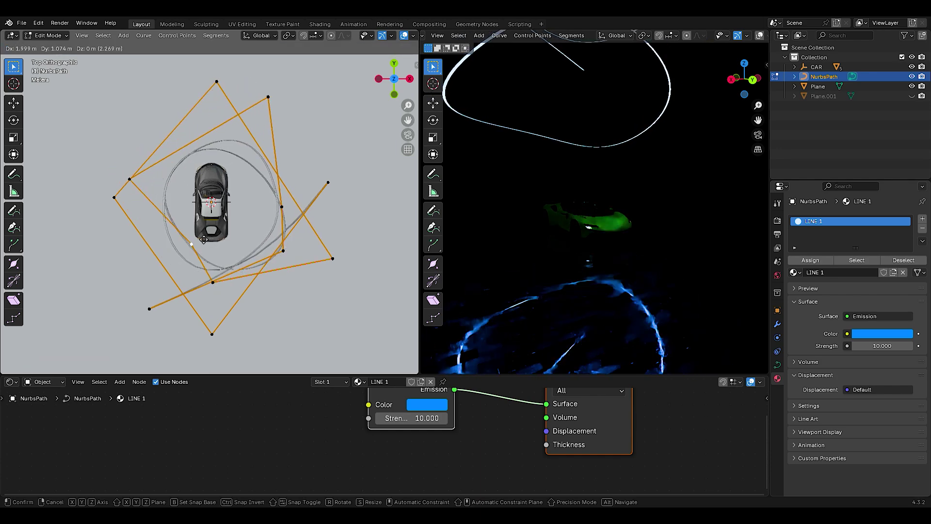
left_click_drag(292, 246, 279, 194)
mouse_move(279, 194)
middle_mouse_down()
mouse_move(272, 213)
mouse_move(374, 102)
middle_mouse_up()
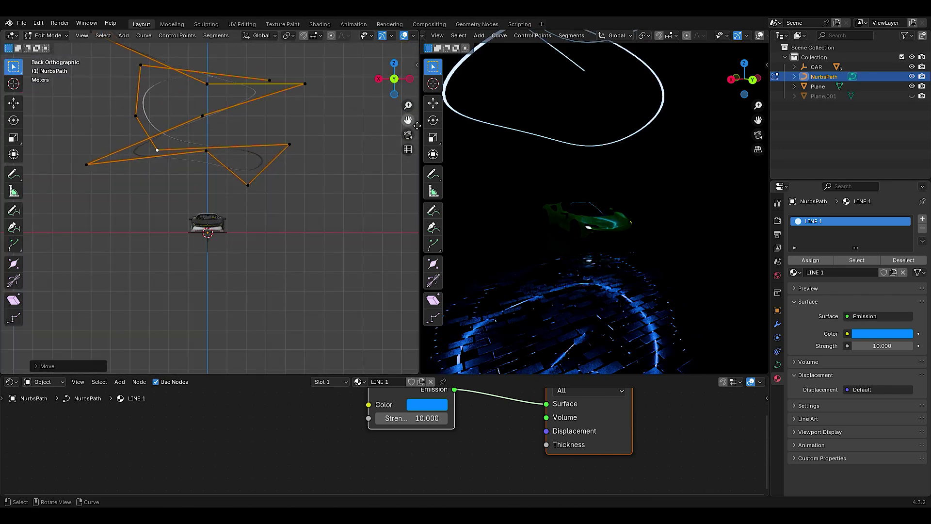
- From a back view, vary the control points' heights, lowering the top two
left_click_drag(417, 126, 584, 166)
scroll(341, 121, "down", 2)
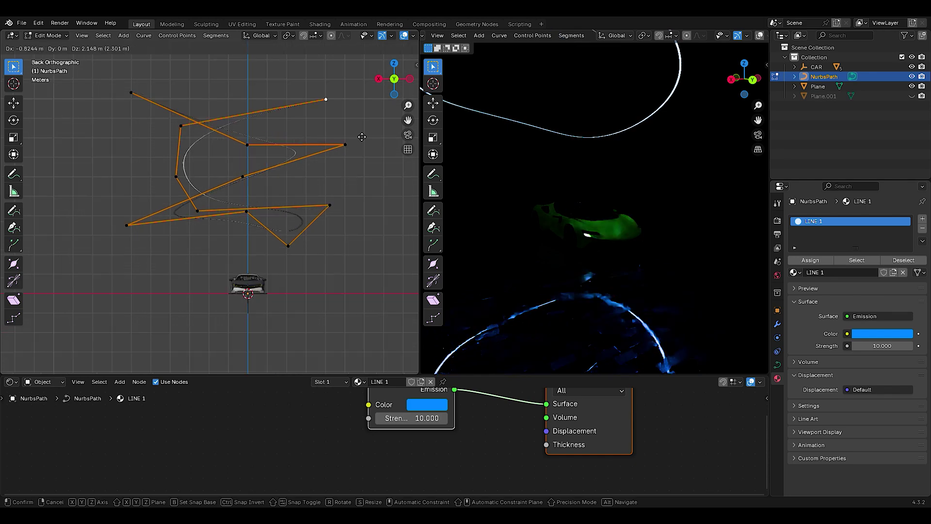
left_click_drag(311, 140, 323, 91)
left_click_drag(345, 143, 344, 193)
mouse_move(243, 178)
left_mouse_down()
mouse_move(242, 246)
mouse_move(263, 194)
left_mouse_up()
left_click_drag(331, 102, 359, 166)
left_click_drag(139, 105, 142, 204)
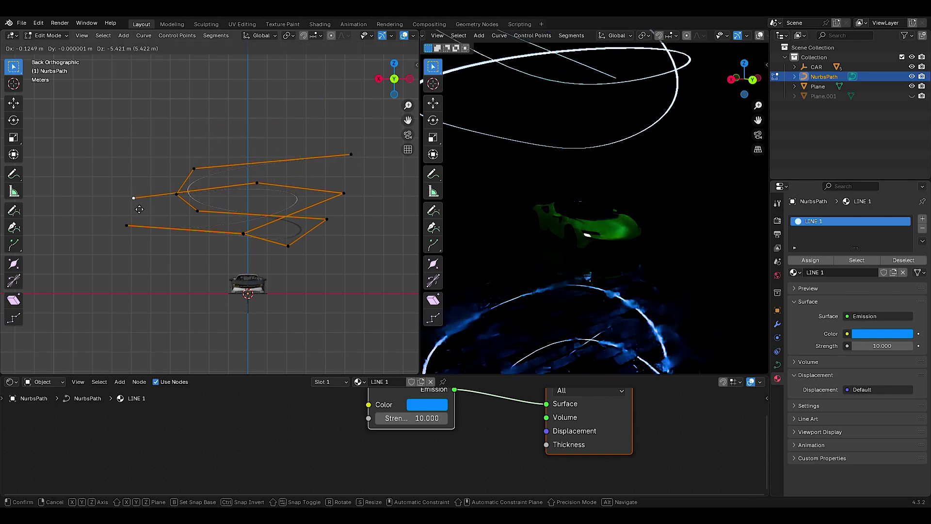
mouse_move(394, 78)
left_mouse_down()
mouse_move(373, 92)
mouse_move(393, 82)
left_mouse_up()
- Extrude new control points from the spiral's end point
key("Tab")
key("Tab")
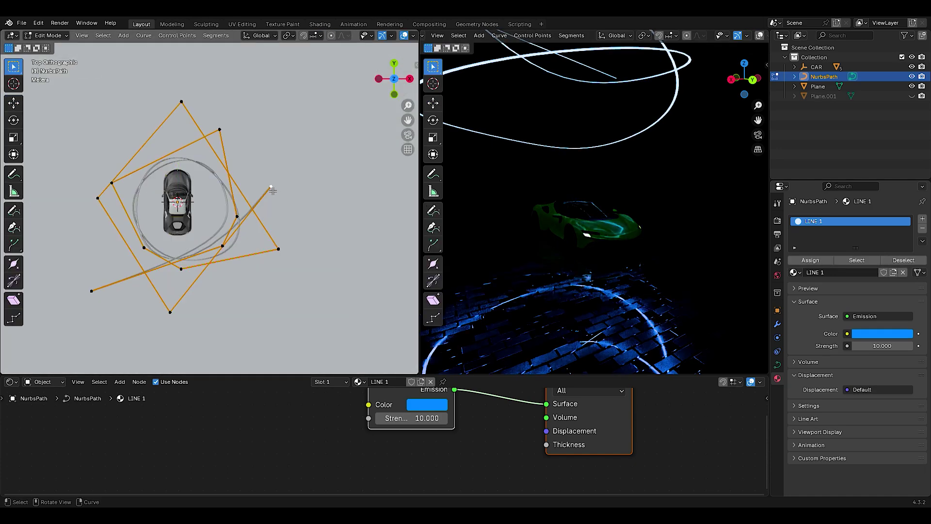
key("e")
left_click(253, 198)
key("e")
left_click(202, 142)
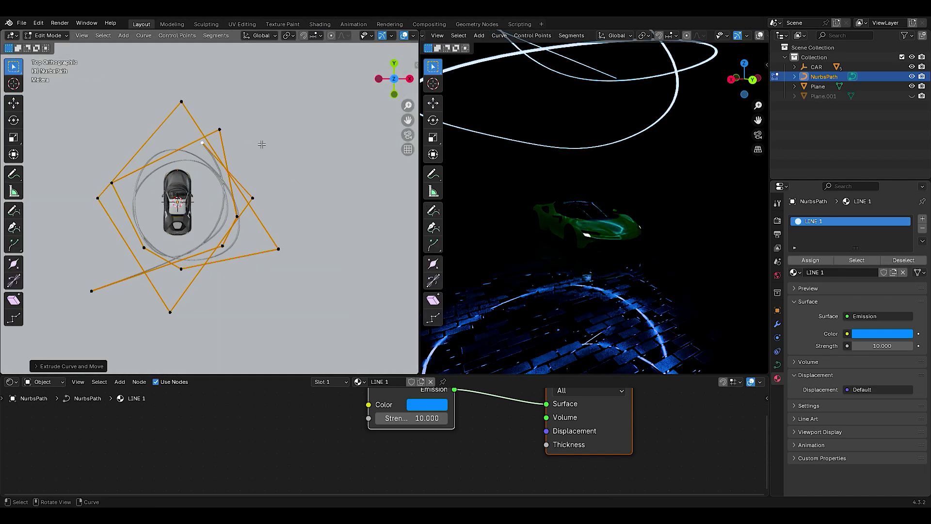
key("e")
left_click(180, 314)
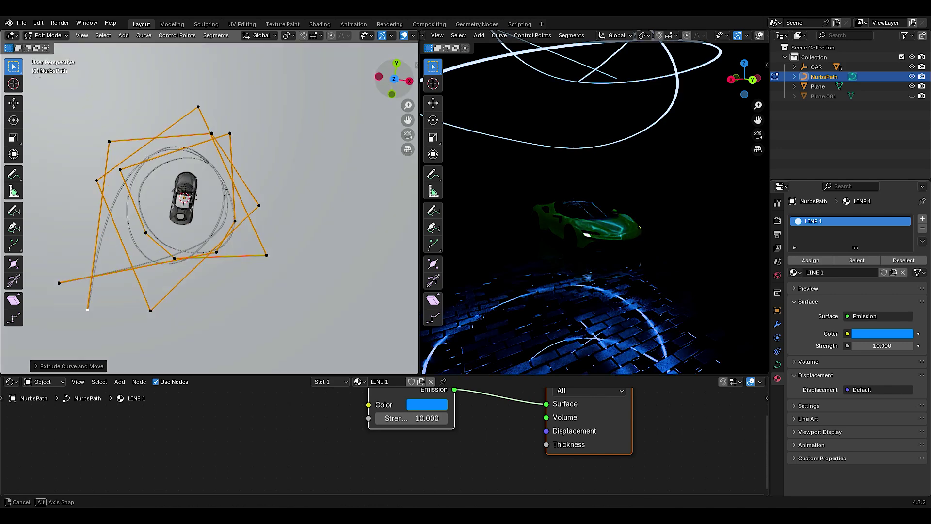
- Move two control points so the loops continue around the car, then exit Edit Mode
left_click_drag(394, 79, 395, 82)
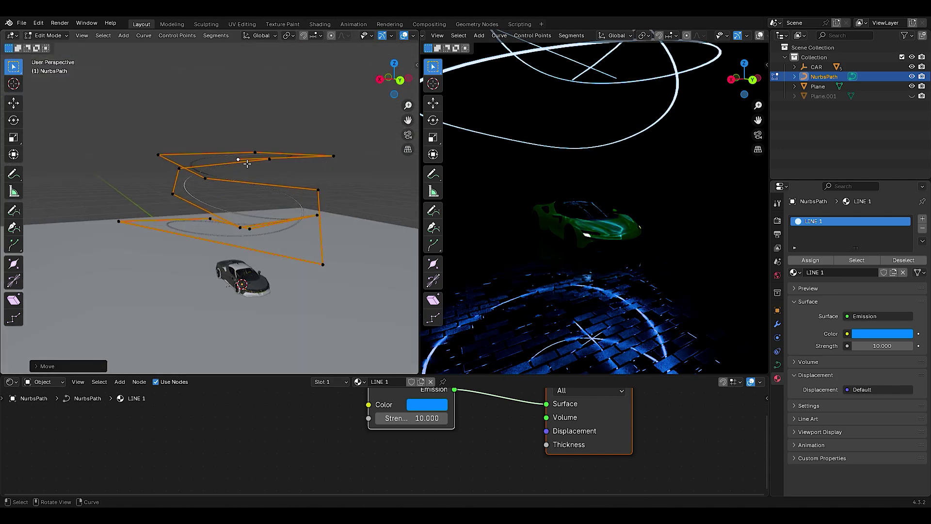
scroll(632, 149, "up", 3)
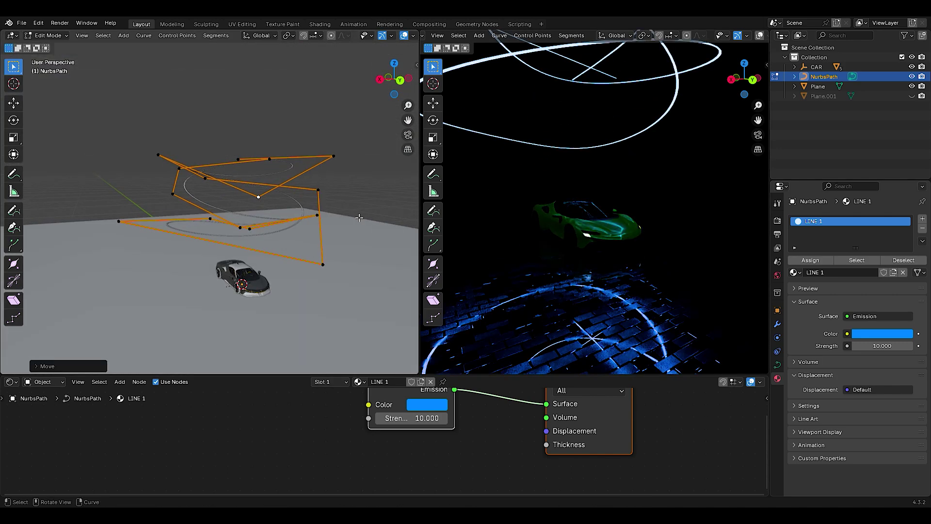
left_click(394, 63)
left_click(110, 342)
key("g")
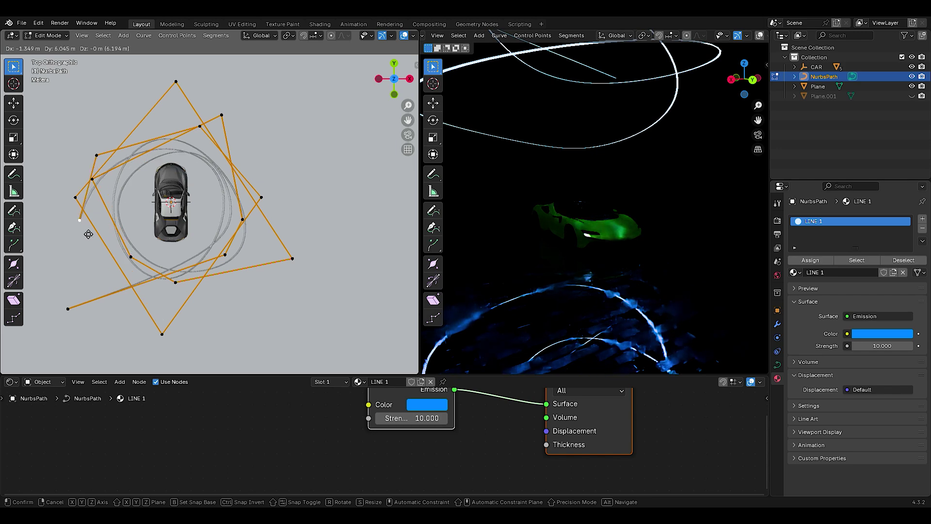
left_click(88, 235)
left_click_drag(394, 79, 397, 83)
key("g")
left_click(315, 143)
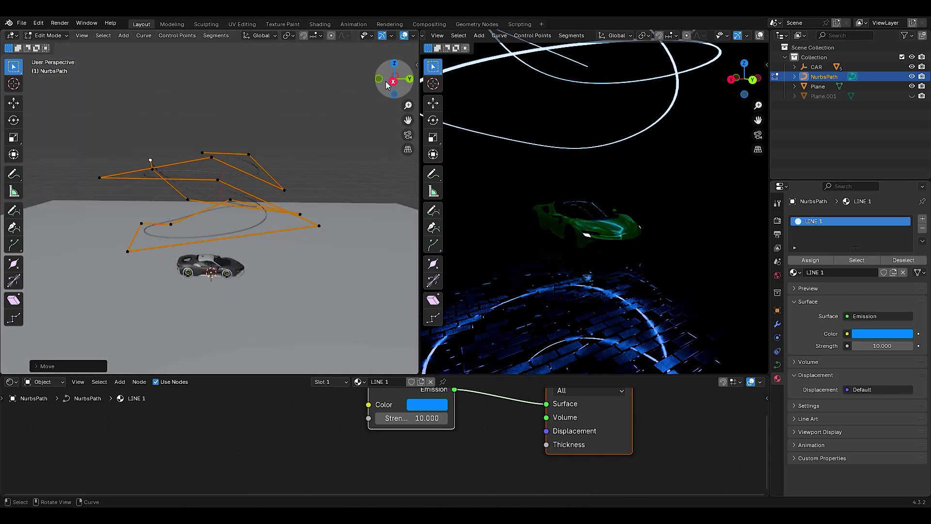
key("Tab")
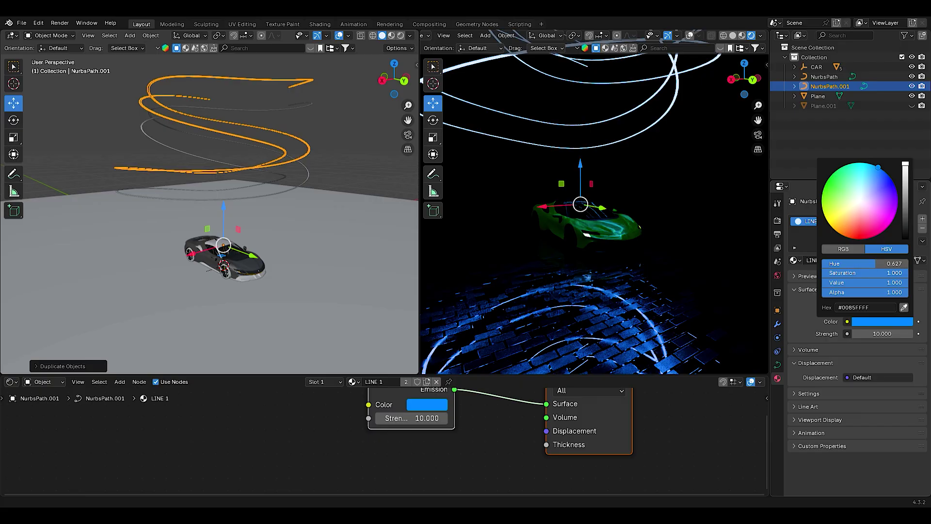
- Thin the duplicate spiral to 0.001 m bevel depth and give it its own material copy
left_click(777, 365)
scroll(834, 388, "down", 4)
left_click(879, 401)
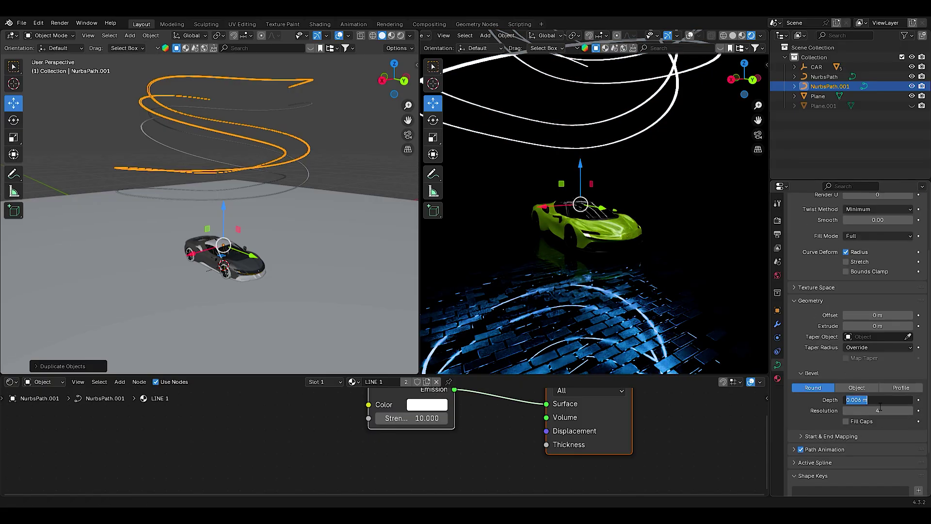
key("Return")
left_click(778, 311)
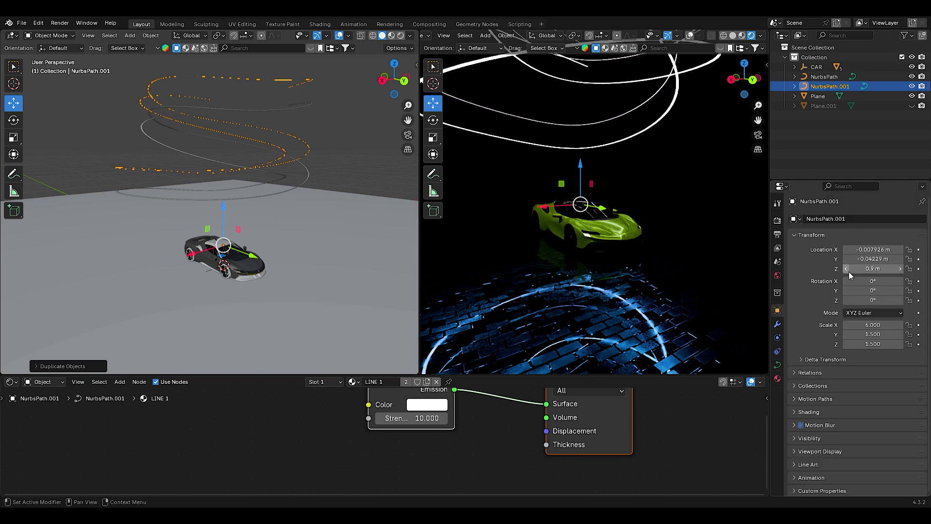
left_click(778, 378)
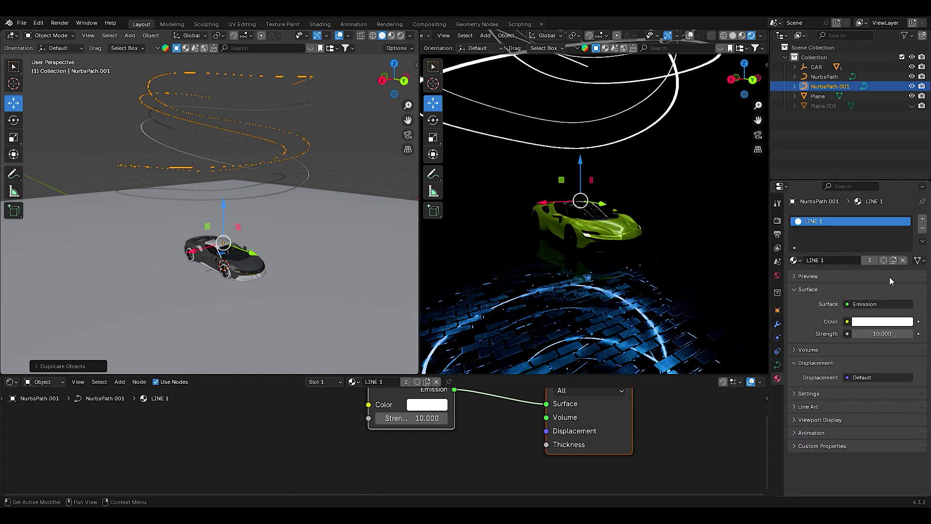
left_click(892, 262)
- Make the original spiral NurbsPath glow blue, then select NurbsPath.001
left_click(319, 198)
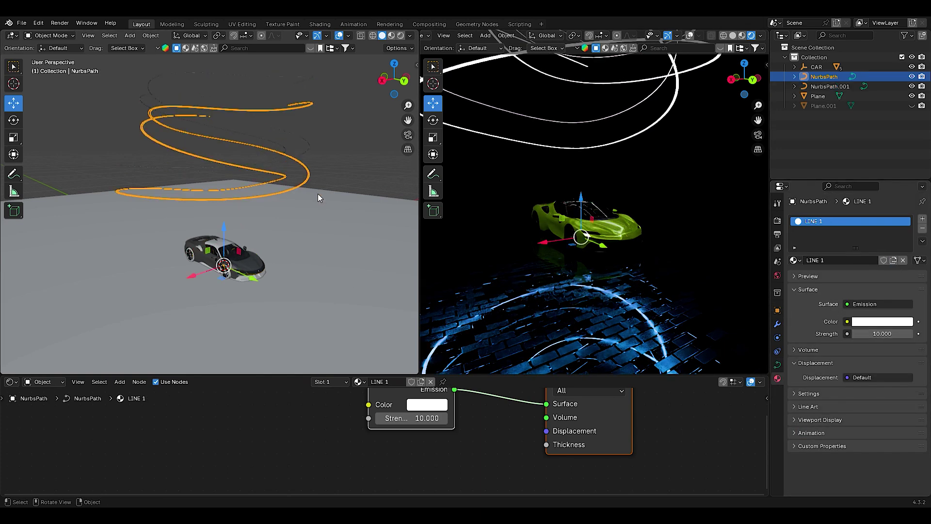
left_click(867, 321)
left_click_drag(844, 189, 875, 166)
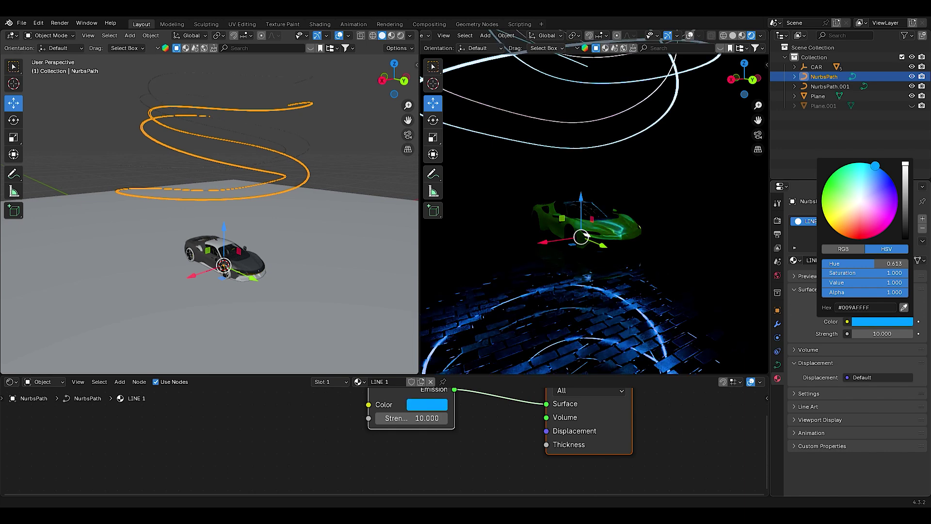
left_click(304, 138)
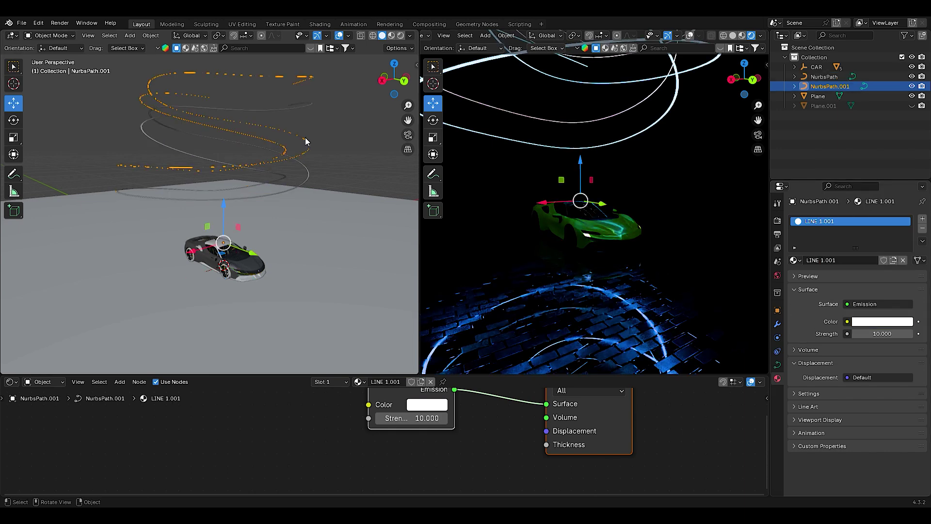
left_click(305, 152)
middle_click_drag(338, 153, 342, 151)
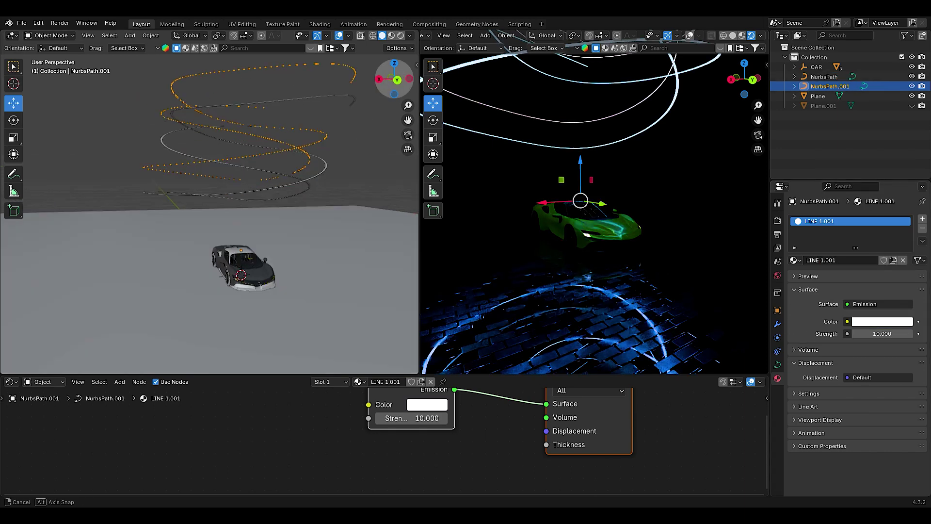
- Duplicate the spiral, raise the copy to Z 0.94 m, and make it glow blue
key("shift+d")
left_click(343, 150)
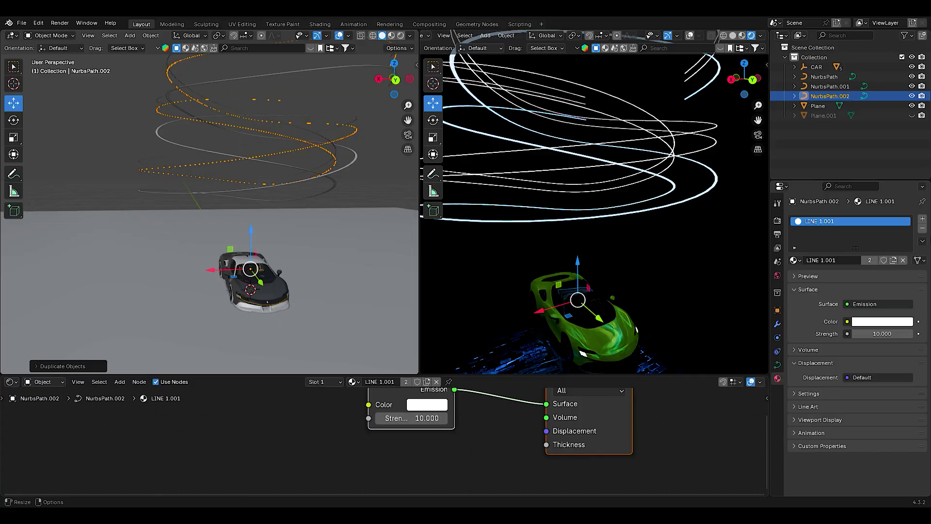
left_click(778, 311)
type(".94")
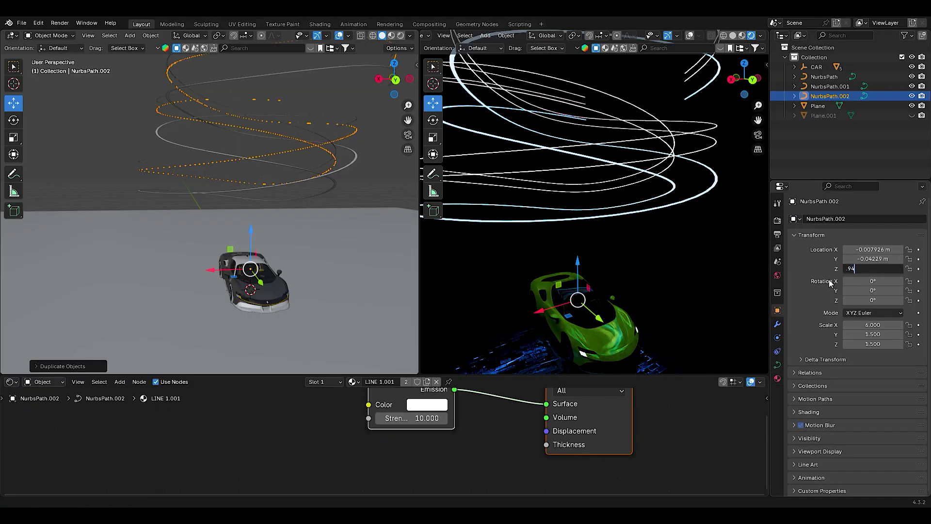
key("Return")
left_click(778, 365)
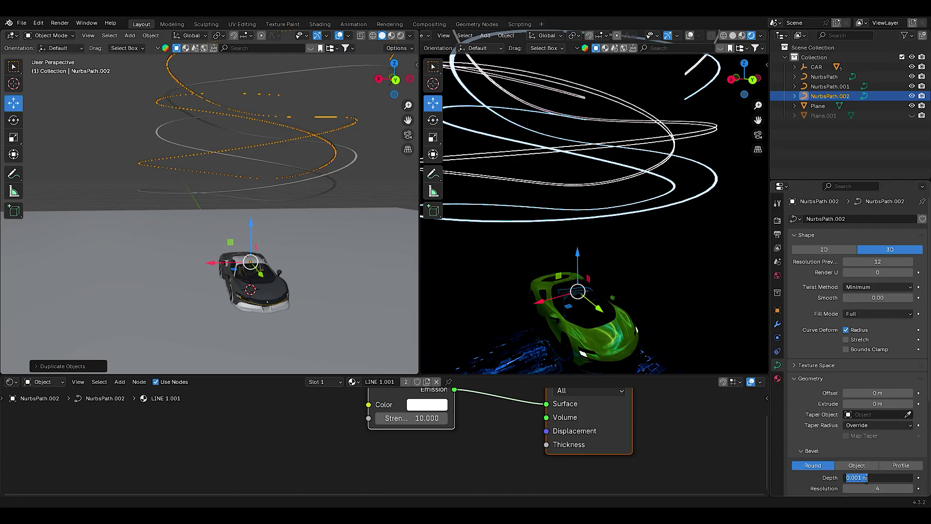
left_click(778, 378)
left_click(883, 322)
left_click(887, 173)
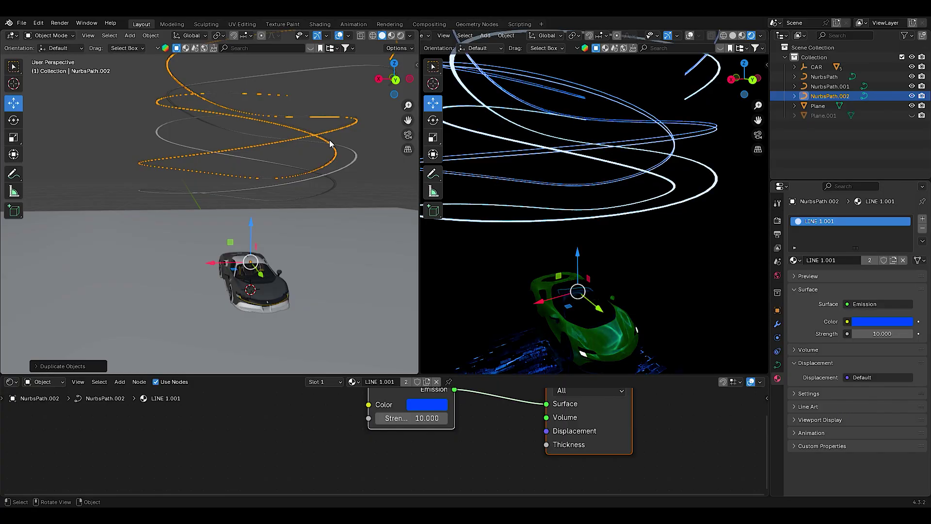
- Duplicate the blue spiral again at Z 0.912 m with a white glow
key("shift+d")
left_click(778, 311)
double_click(873, 268)
type(".91")
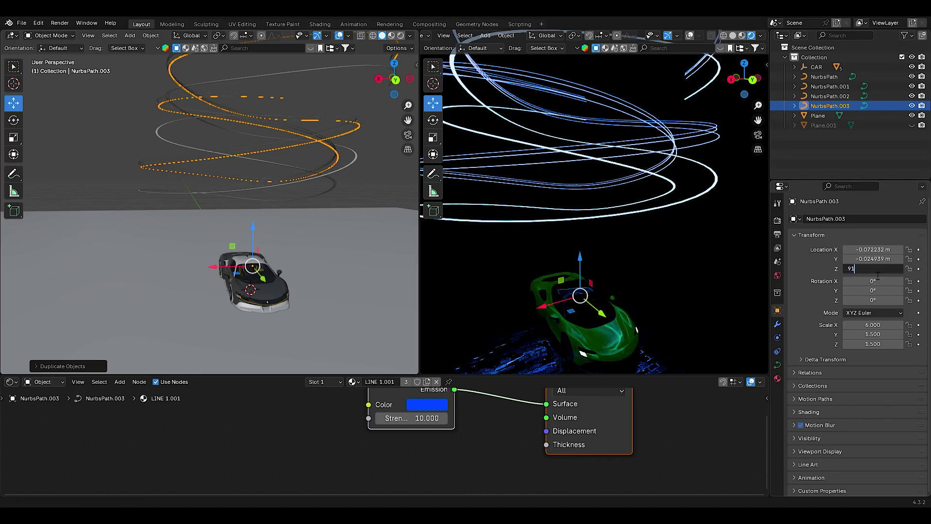
type("2")
key("Return")
left_click(778, 378)
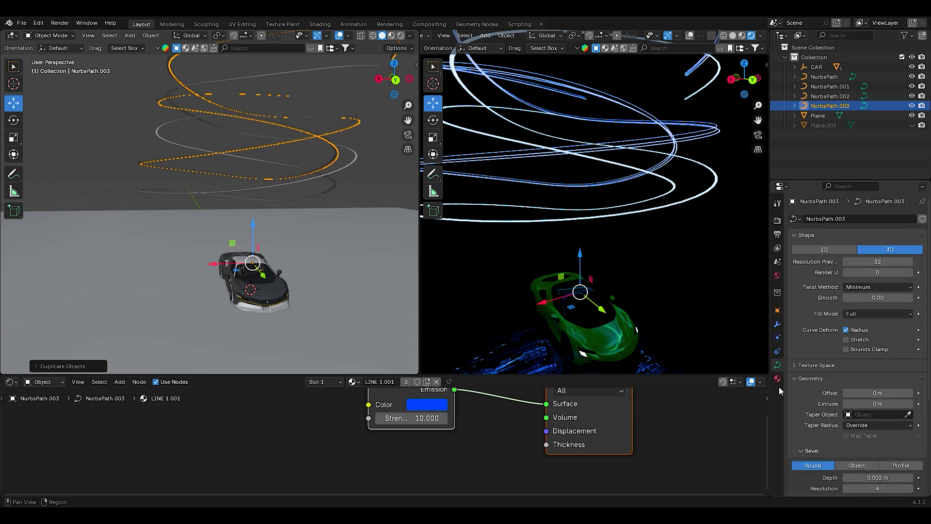
left_click(869, 321)
left_click(852, 204)
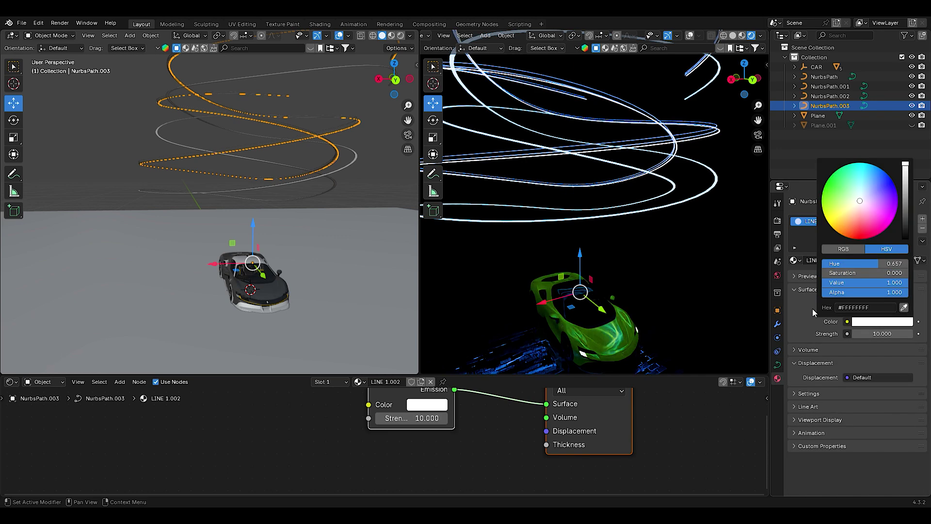
- Set the white spiral's bevel depth to 0.004 m
left_click(777, 365)
scroll(888, 393, "down", 3)
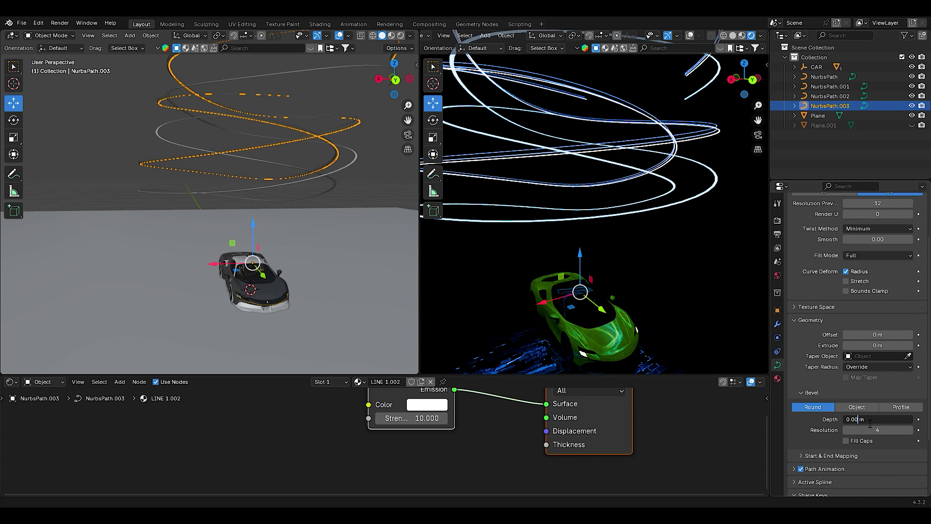
type("4")
key("Return")
left_click(396, 80)
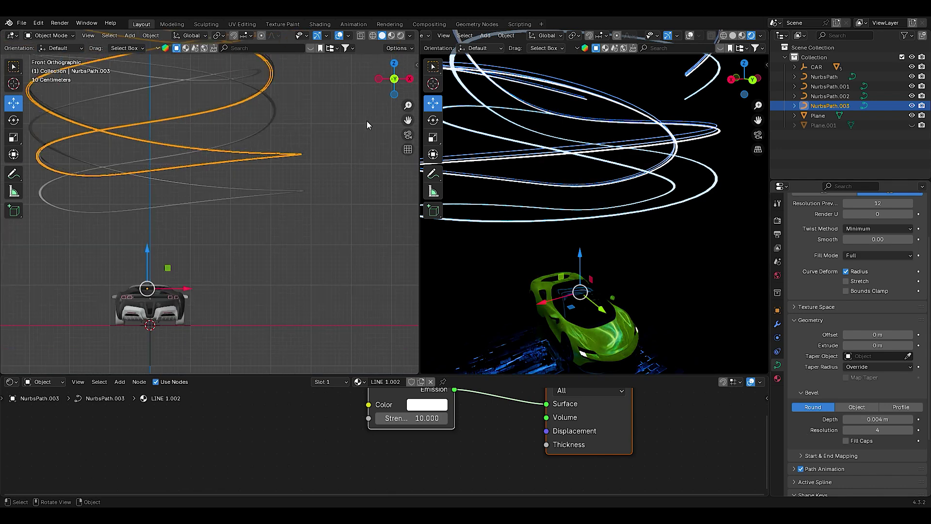
left_click_drag(408, 120, 410, 145)
scroll(345, 177, "up", 5)
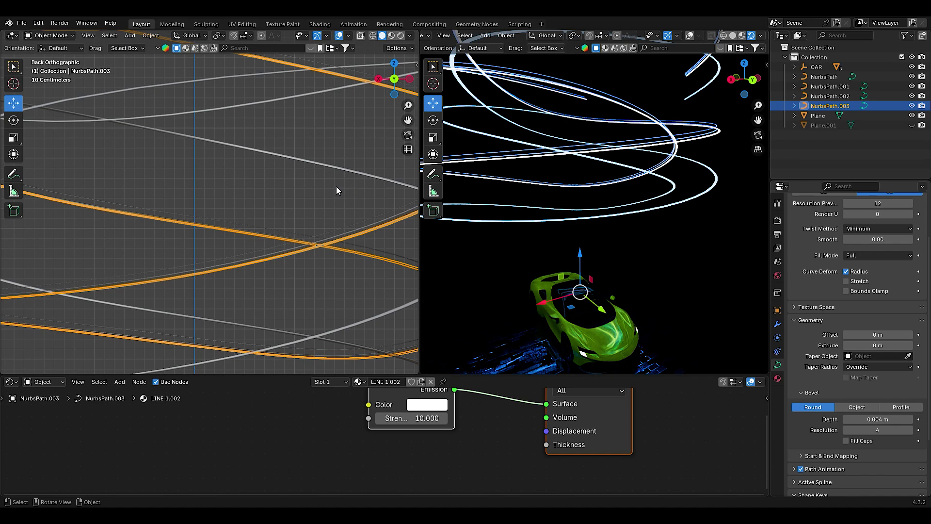
scroll(347, 186, "down", 4)
left_click_drag(408, 120, 408, 113)
left_click(394, 193)
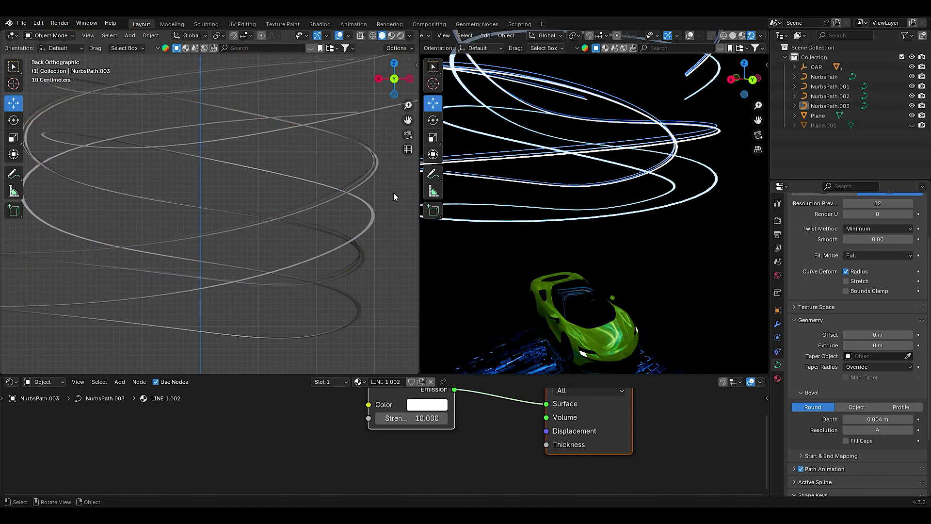
scroll(630, 113, "down", 5)
left_click_drag(742, 85, 737, 97)
scroll(743, 118, "up", 4)
scroll(749, 121, "up", 3)
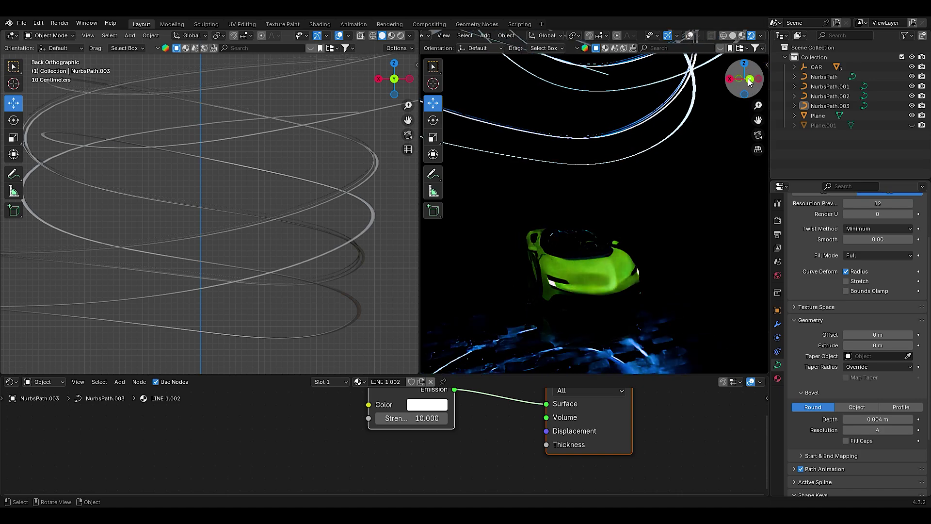
left_click(777, 378)
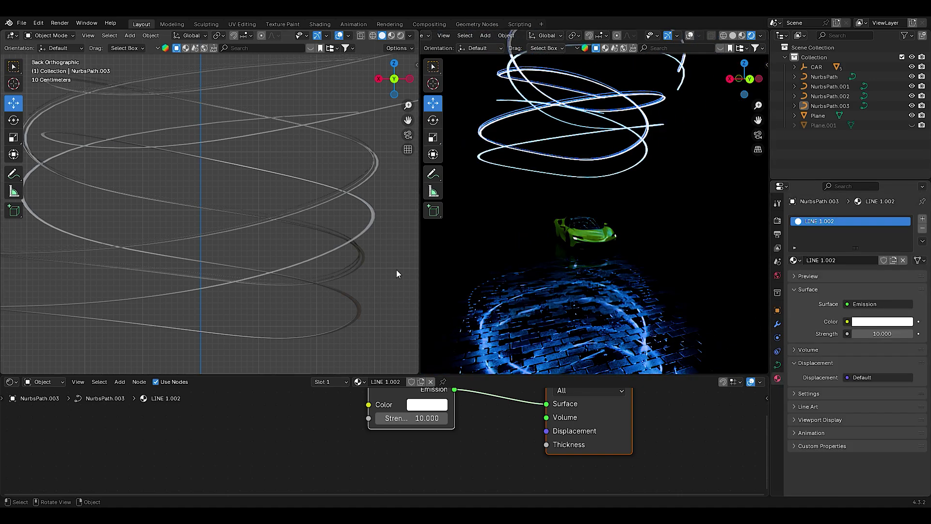
scroll(324, 207, "down", 5)
scroll(282, 192, "up", 2)
left_click(260, 182)
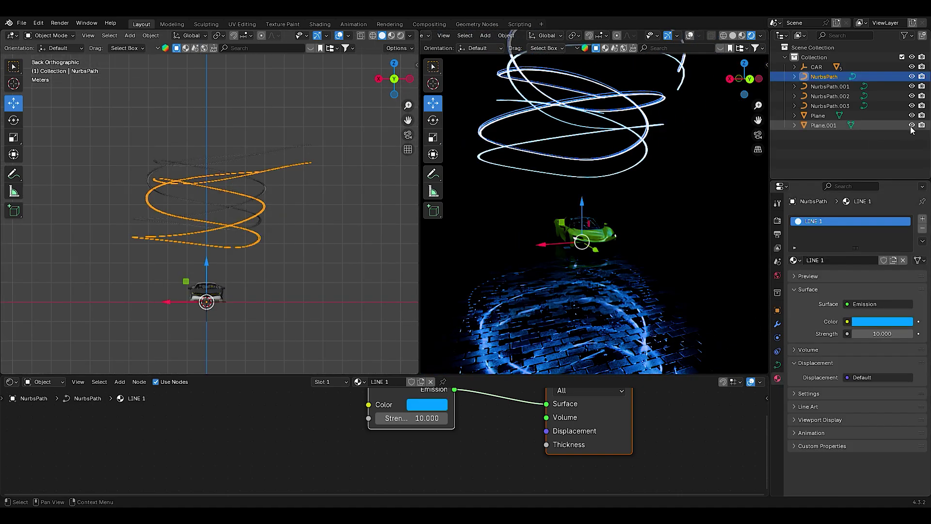
left_click_drag(759, 120, 738, 117)
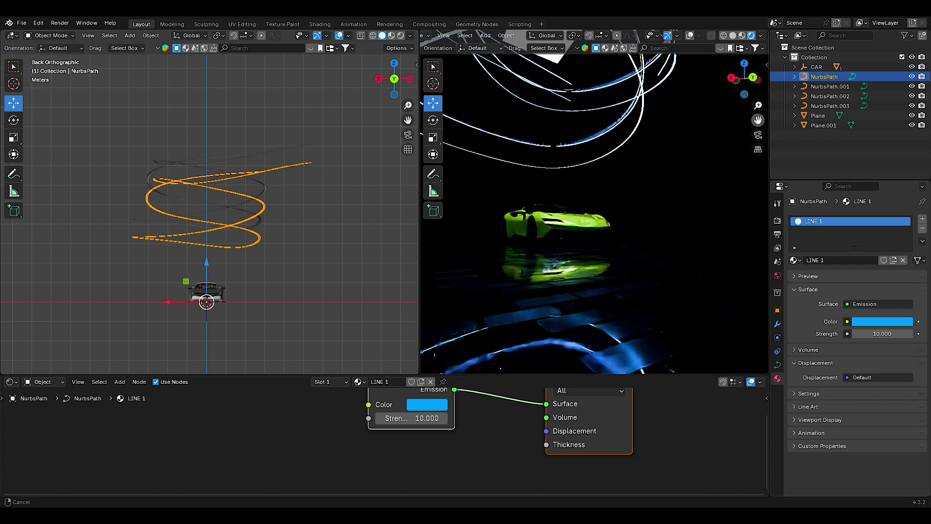
scroll(733, 141, "up", 3)
left_click_drag(745, 78, 728, 83)
scroll(337, 222, "up", 2)
left_click(297, 242)
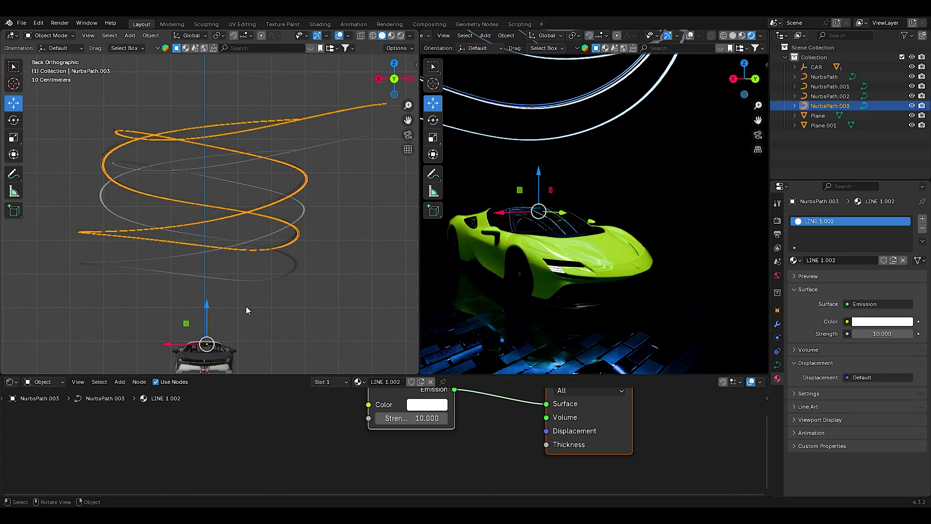
left_click_drag(246, 310, 316, 199)
- In Edit Mode, flatten the spiral points along Z and move them down vertically
key("Tab")
key("s")
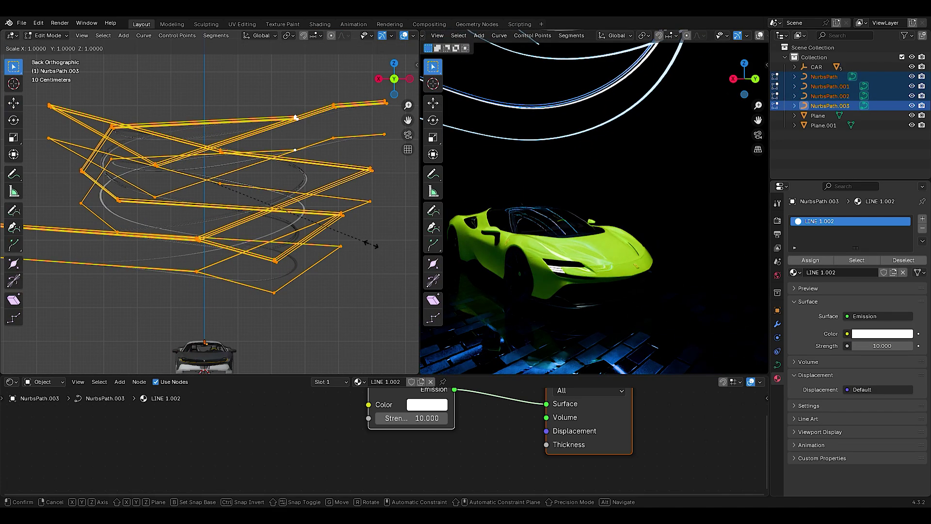
key("z")
left_click(339, 262)
key("g")
key("z")
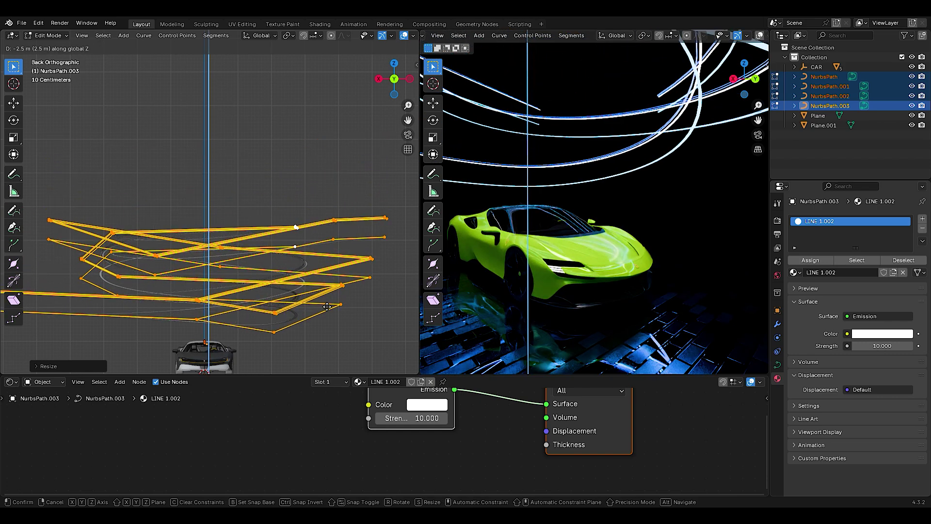
left_click(327, 307)
- From Top view, shrink the spirals horizontally to 0.6 and leave Edit Mode
key("KP_7")
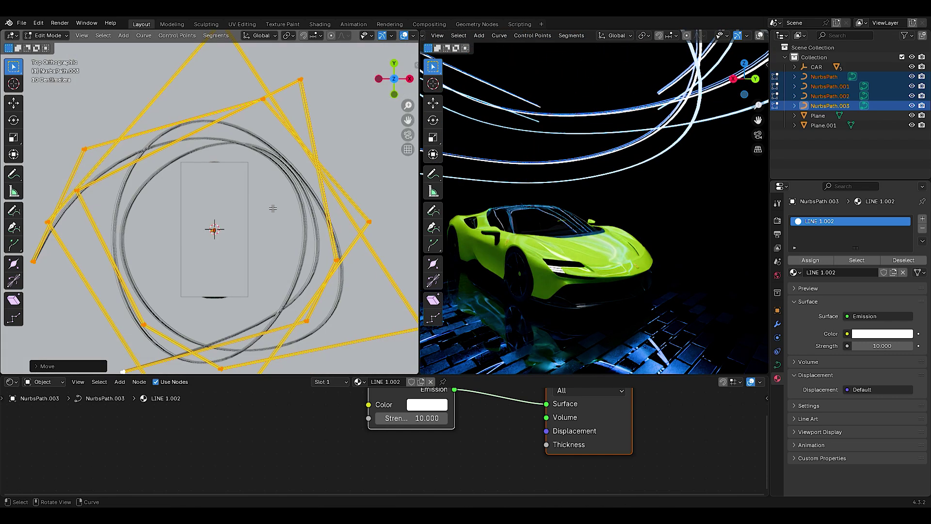
scroll(273, 208, "down", 2)
key("s")
key("shift+z")
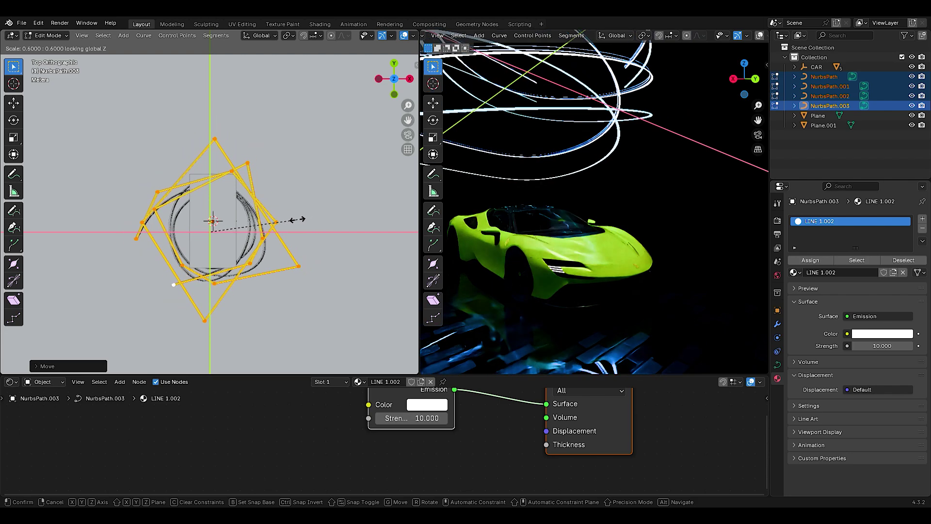
left_click(298, 219)
left_click(13, 103)
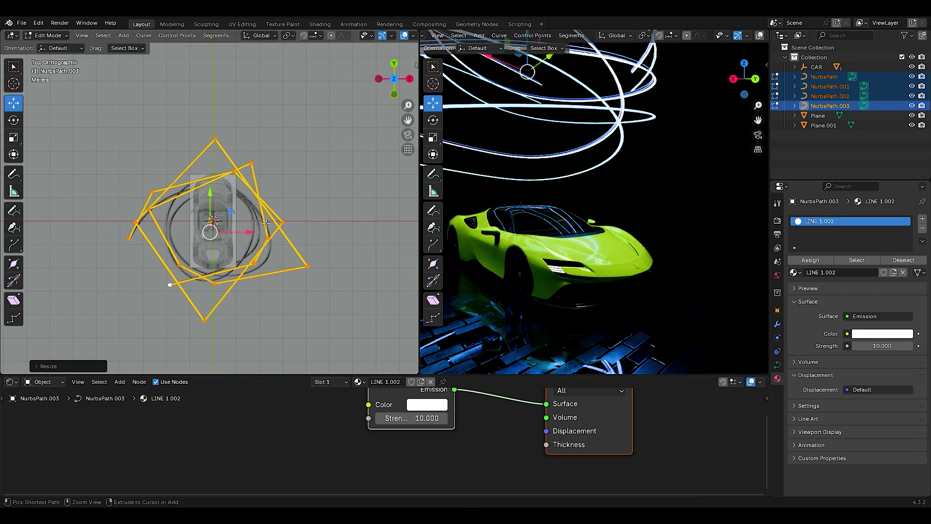
key("Tab")
- Box-select a group of spiral control points, then return to Object Mode and deselect everything
scroll(316, 154, "down", 3)
middle_click_drag(315, 154, 366, 144)
scroll(366, 145, "up", 3)
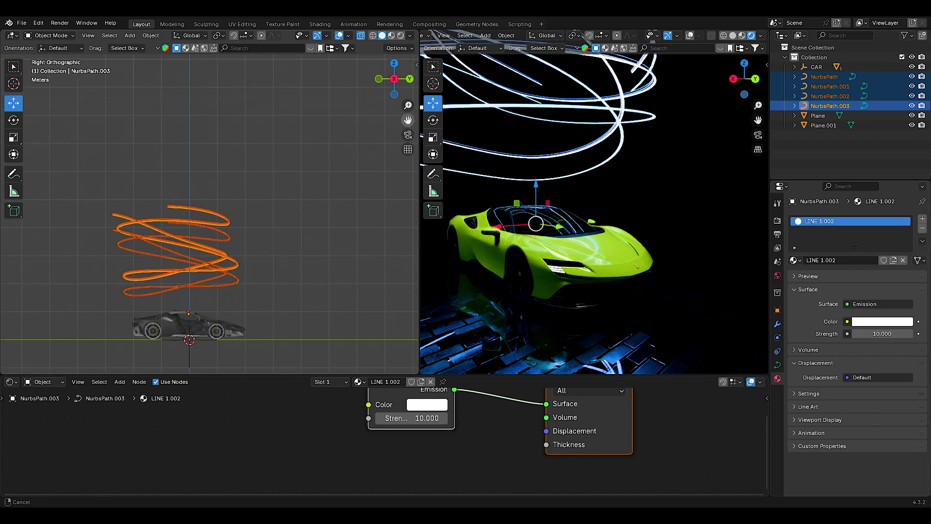
key("Tab")
scroll(153, 126, "up", 2)
scroll(153, 126, "down", 3)
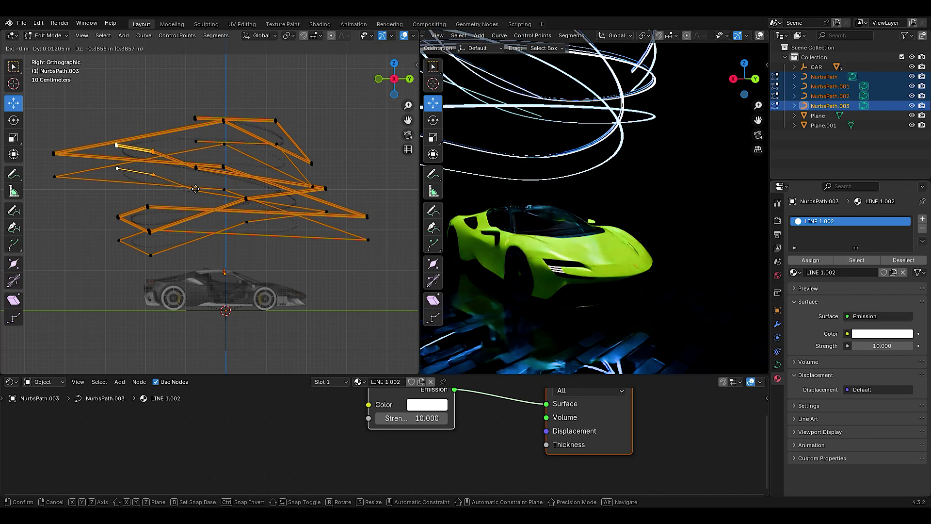
mouse_move(65, 127)
left_mouse_down()
mouse_move(148, 166)
mouse_move(173, 194)
left_mouse_up()
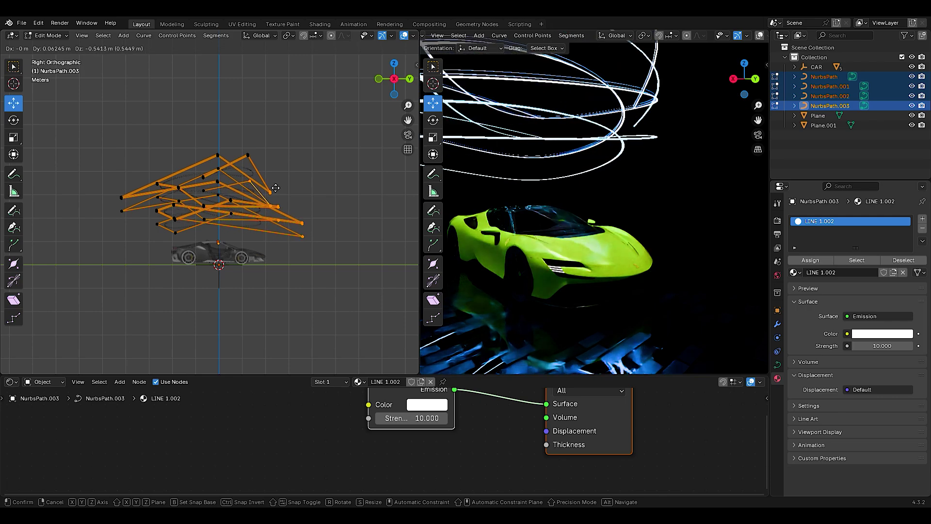
key("Tab")
mouse_move(291, 194)
middle_mouse_down()
mouse_move(329, 204)
mouse_move(291, 146)
middle_mouse_up()
key("alt+a")
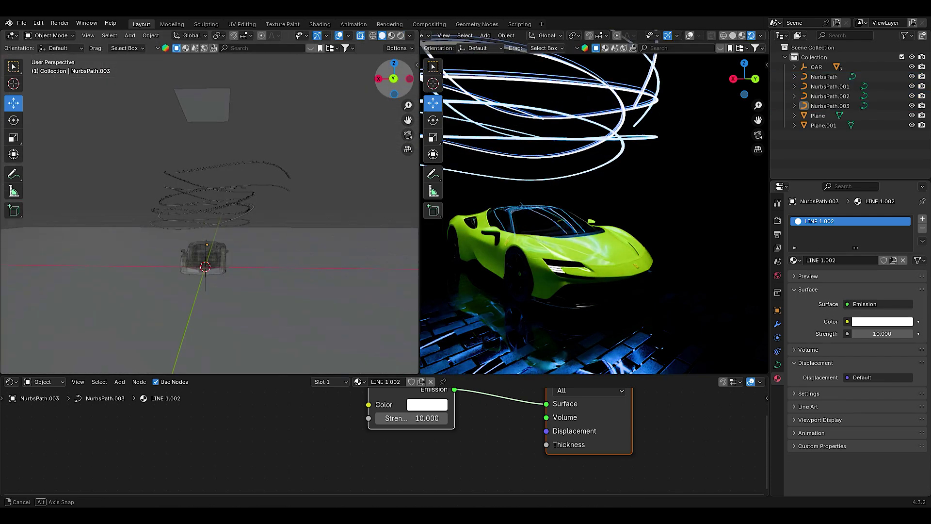
- Switch to the back orthographic view and box-select all the spiral curves
left_click_drag(394, 71, 394, 111)
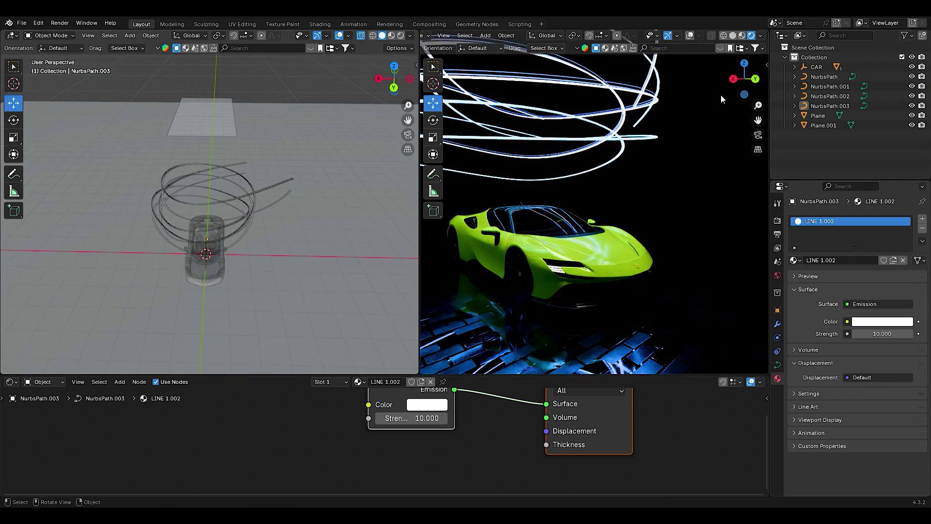
left_click_drag(742, 80, 747, 92)
left_click(394, 88)
left_click_drag(118, 136, 222, 220)
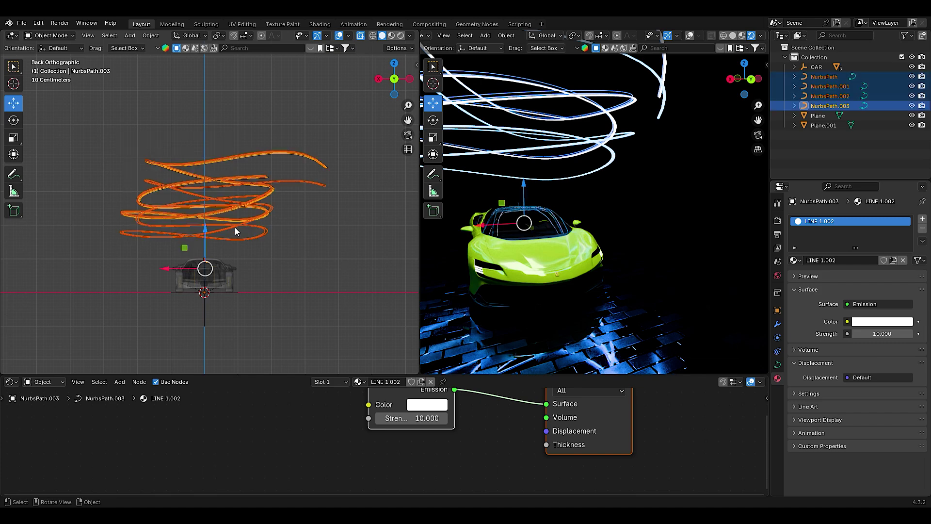
key("g")
key("z")
key("Escape")
- Recentre the light curves' origin and raise them higher along Z
left_click(156, 237)
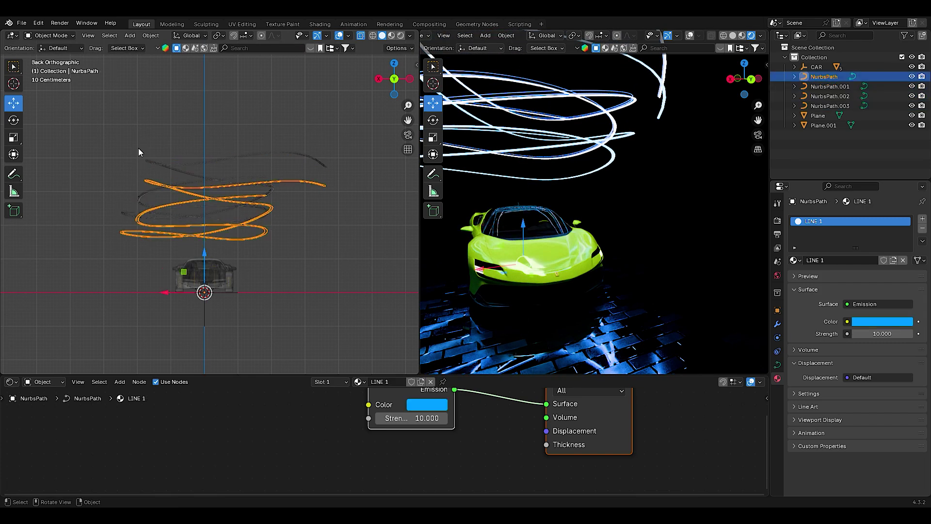
key("a")
right_click(156, 239)
left_click(218, 311)
key("g")
key("z")
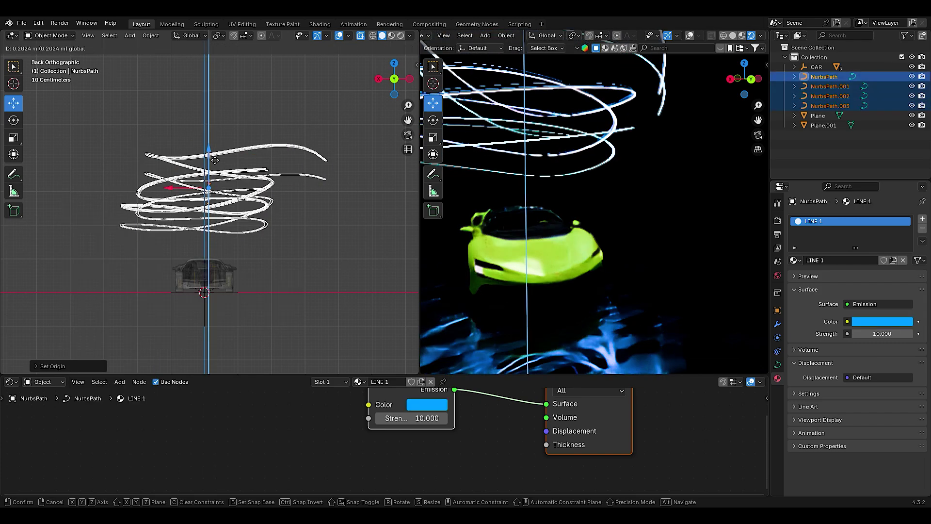
left_click(214, 155)
left_click_drag(745, 79, 678, 146)
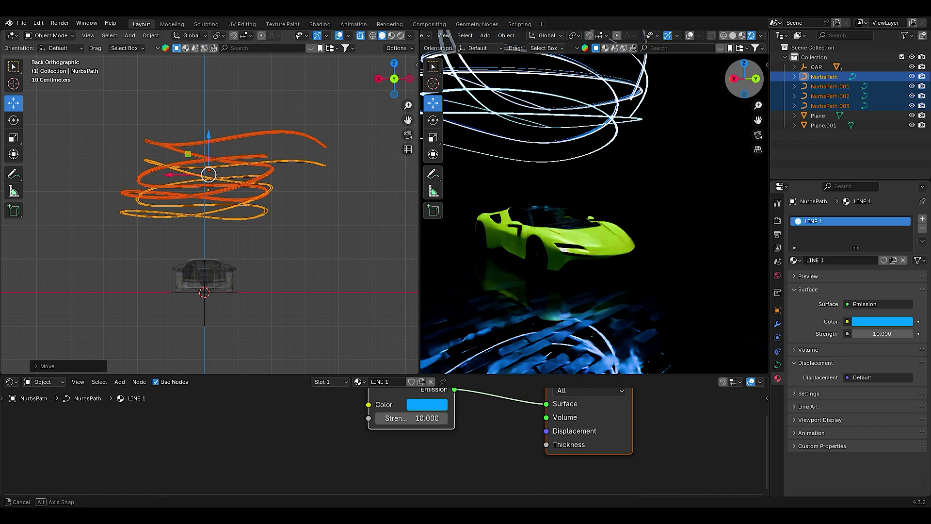
left_click_drag(744, 79, 718, 97)
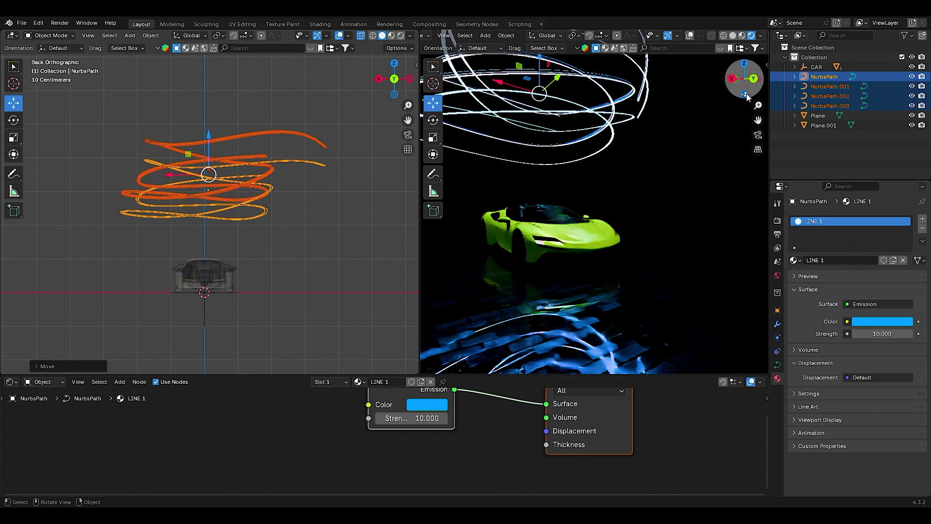
key("shift+a")
- Add a cube and scale it by 8 into a room around the car
left_click(252, 233)
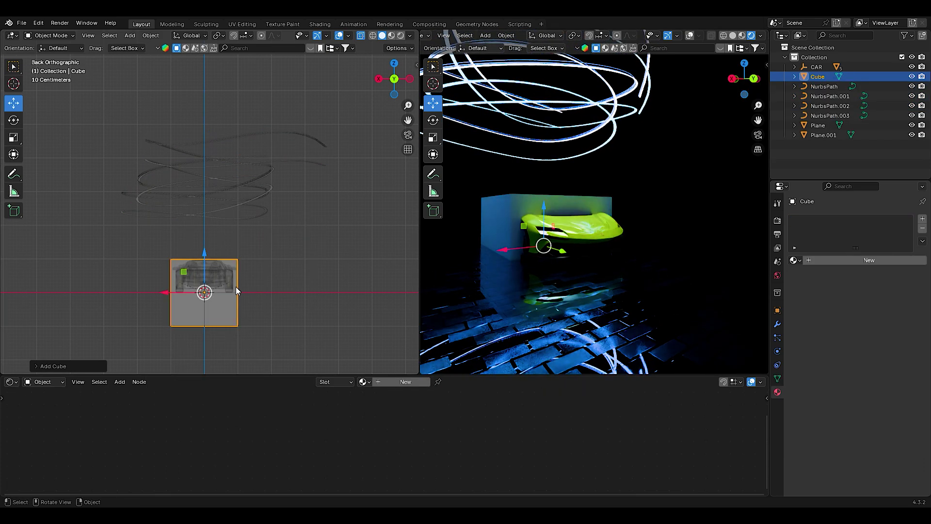
scroll(234, 291, "down", 4)
key("s")
left_click(266, 305)
scroll(328, 254, "down", 1)
left_click(268, 260)
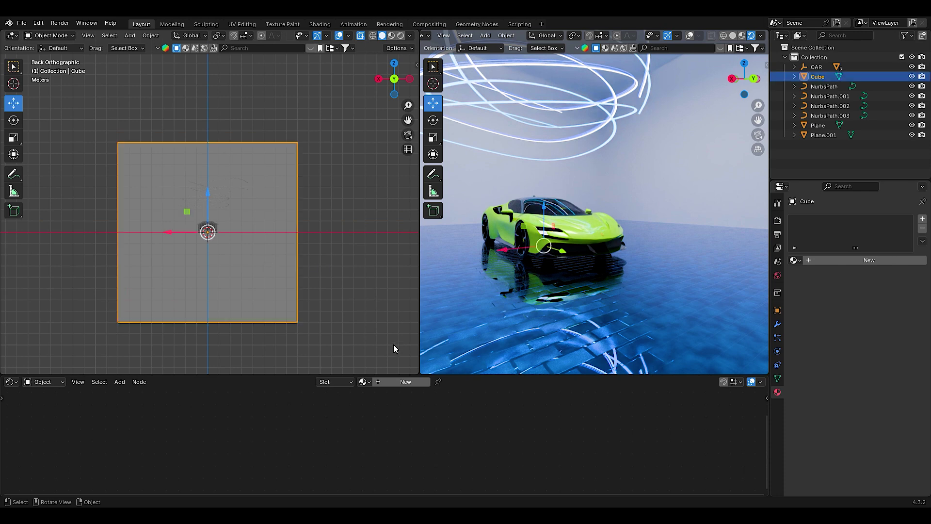
- Give the cube a FOGG material, replacing Principled BSDF with Principled Volume wired to Volume
left_click(401, 382)
key("Return")
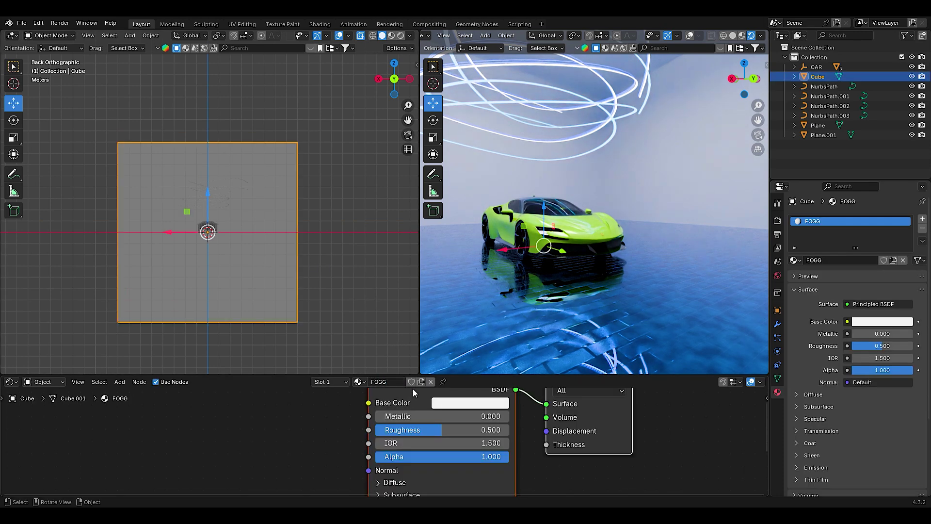
key("Home")
key("x")
key("shift+a")
type("volume")
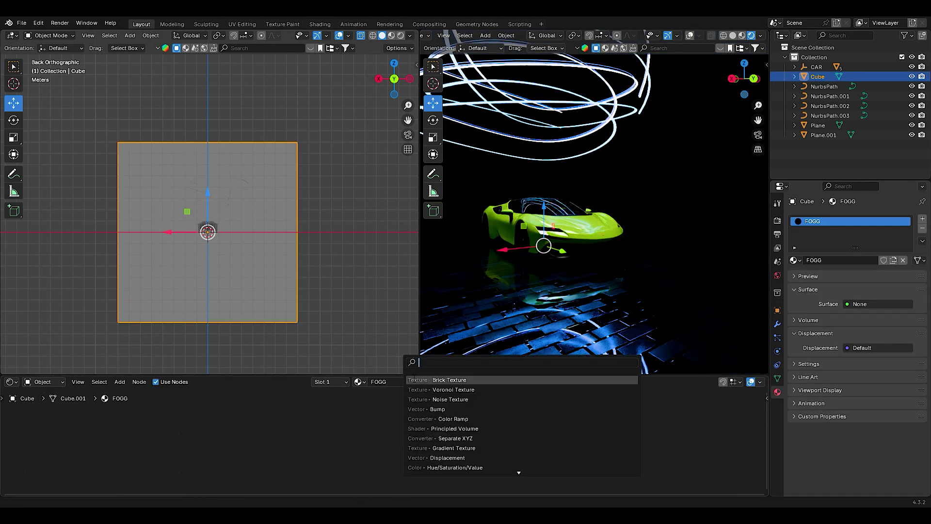
key("Return")
left_click(383, 413)
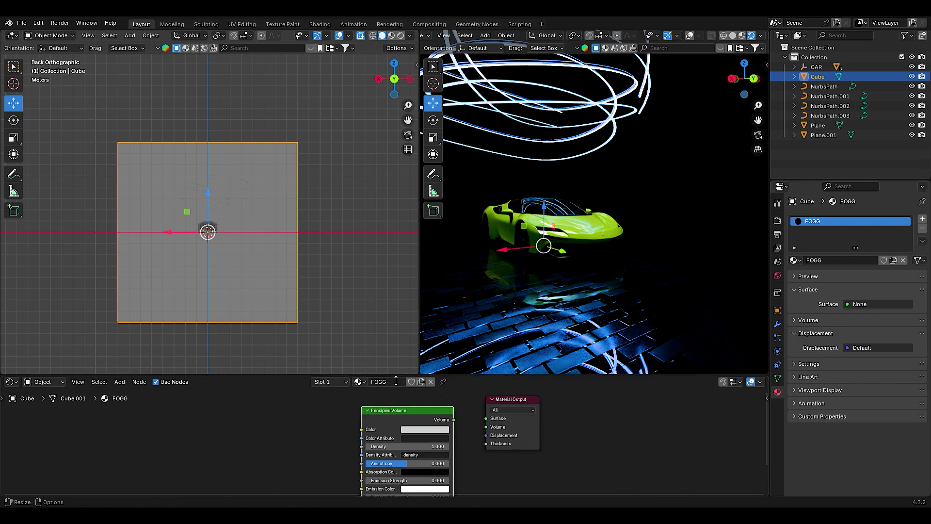
left_click_drag(388, 375, 388, 315)
left_click_drag(452, 376, 486, 397)
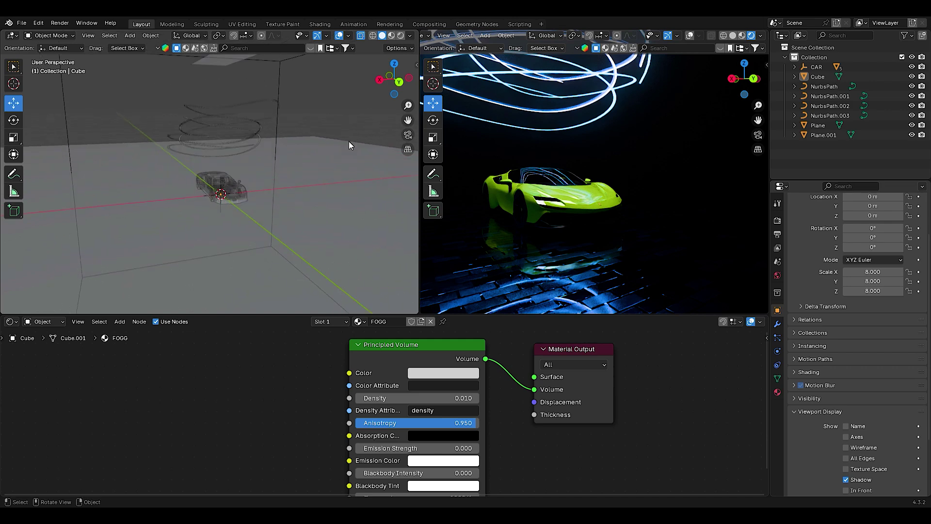
scroll(348, 141, "up", 3)
key("shift+a")
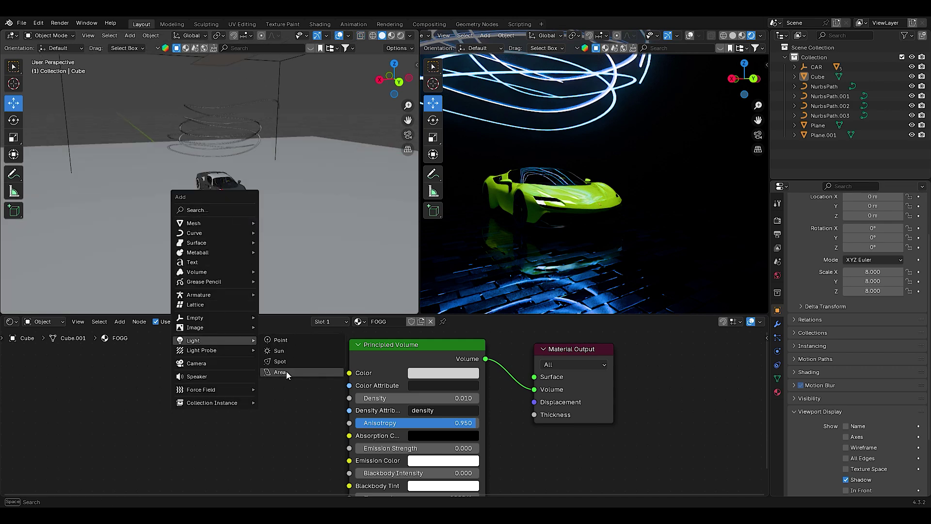
- Add an area light, move it out along X, and rotate it 90° about Y
left_click(286, 371)
scroll(279, 225, "up", 2)
key("g")
key("y")
key("x")
left_click(194, 251)
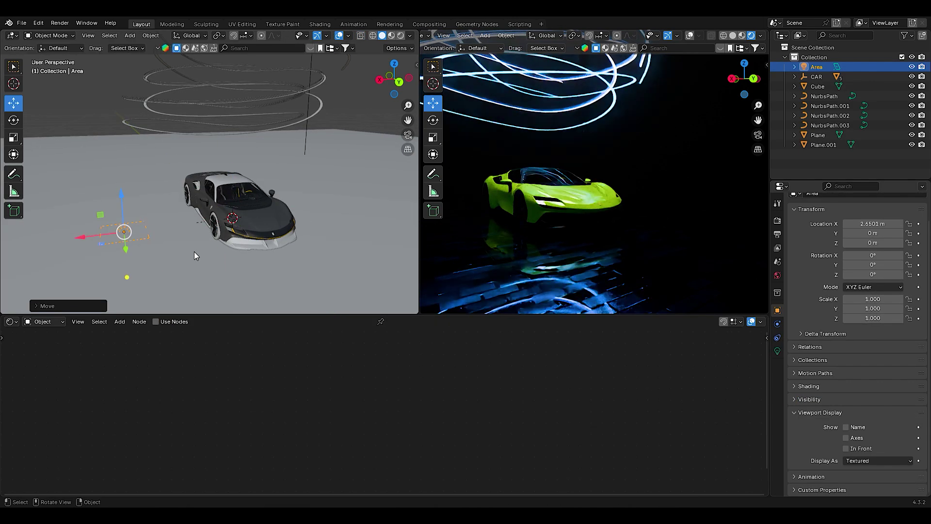
type("rxy90")
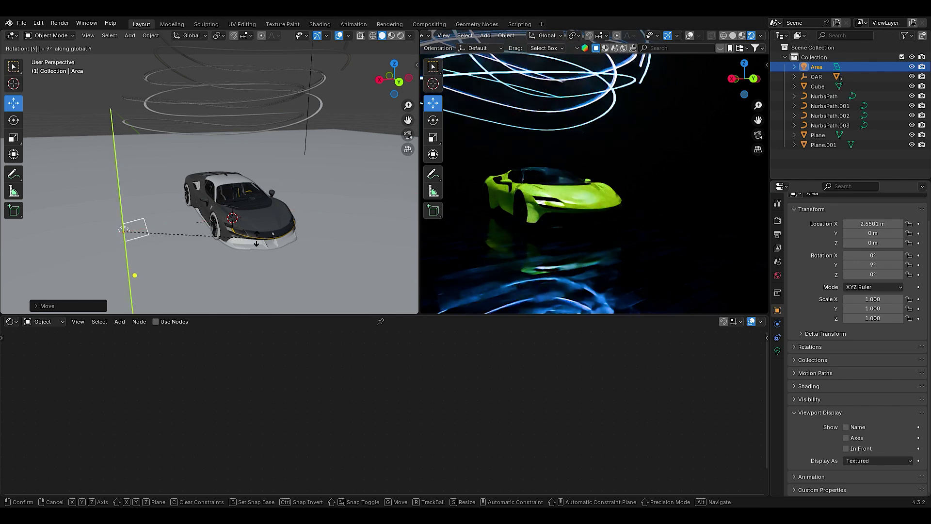
key("Return")
- Set the area light to 2 m size, 5 W power and Disk shape
left_click_drag(394, 78, 431, 226)
left_click(778, 351)
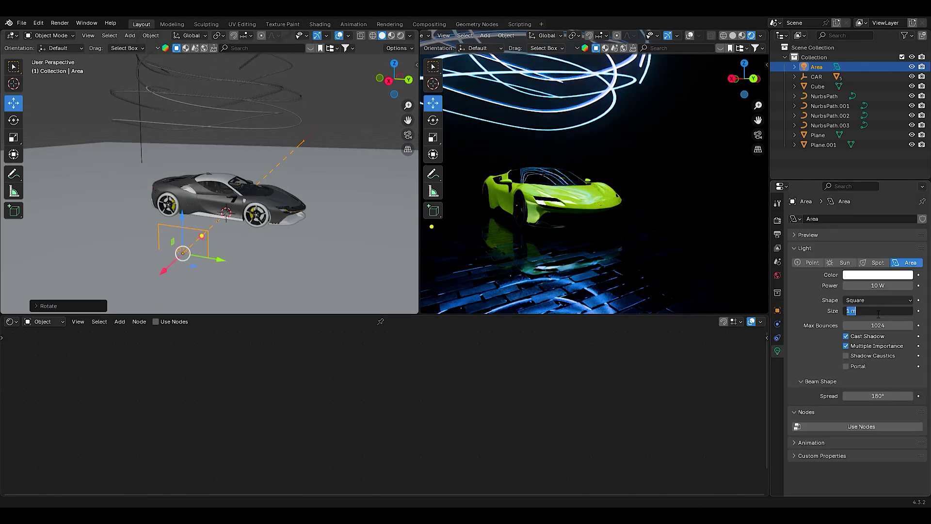
type("2")
key("Return")
type("5")
key("Return")
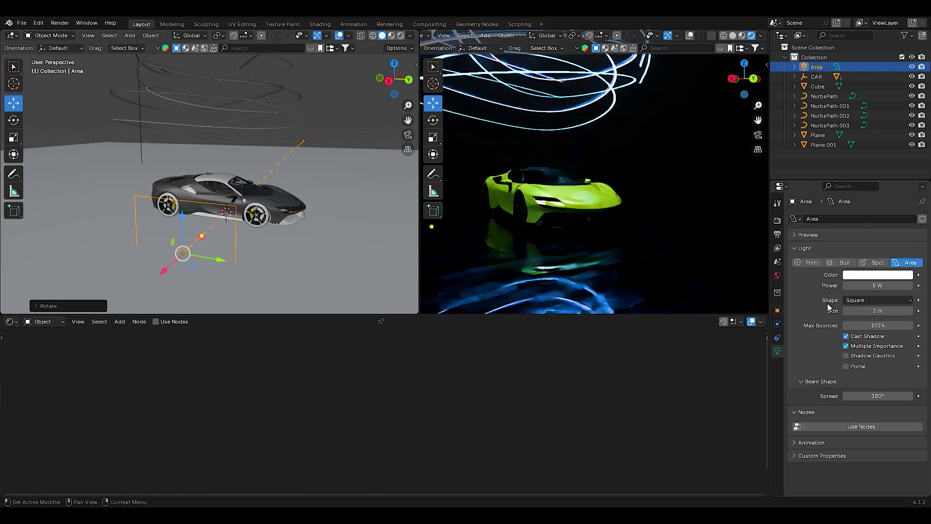
left_click(873, 301)
left_click(863, 332)
- From the right view, nudge the light along Y and Z toward the car's side
left_click(778, 311)
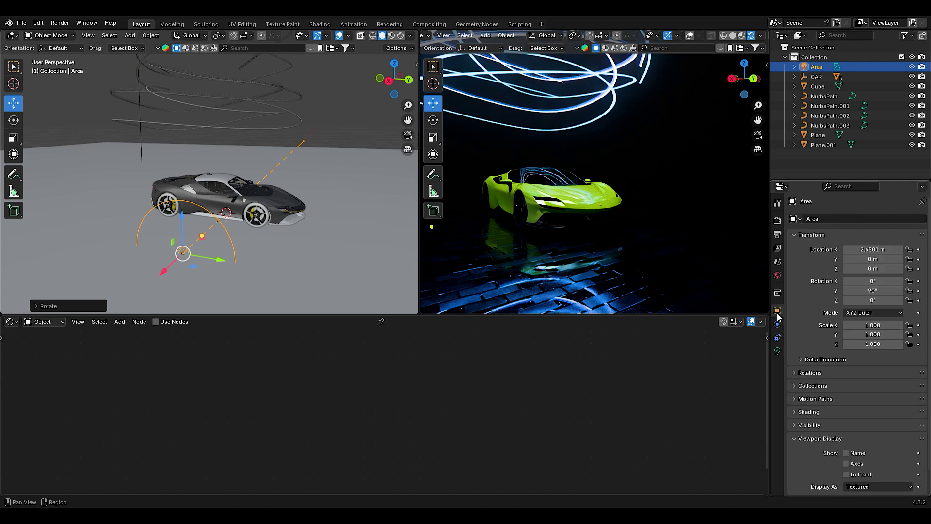
left_click(388, 81)
key("g")
key("y")
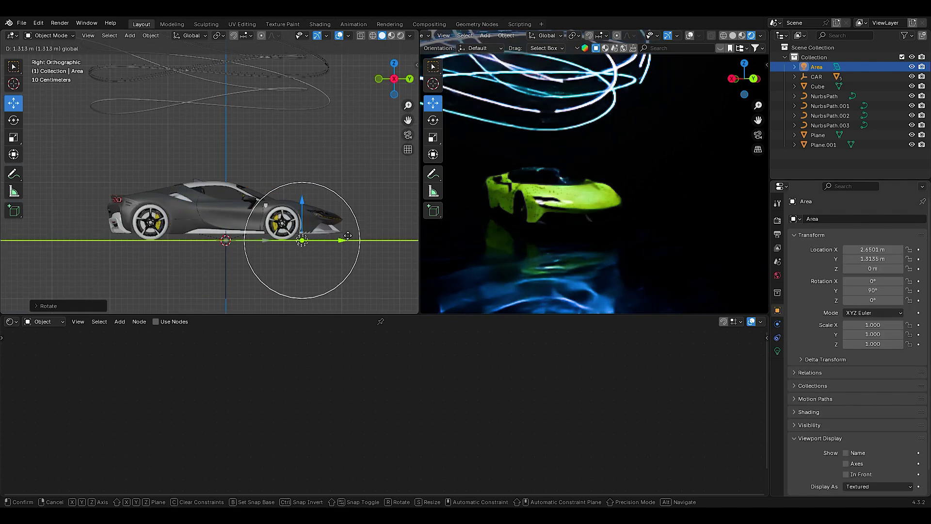
left_click(325, 237)
key("g")
key("z")
left_click(284, 181)
key("g")
key("y")
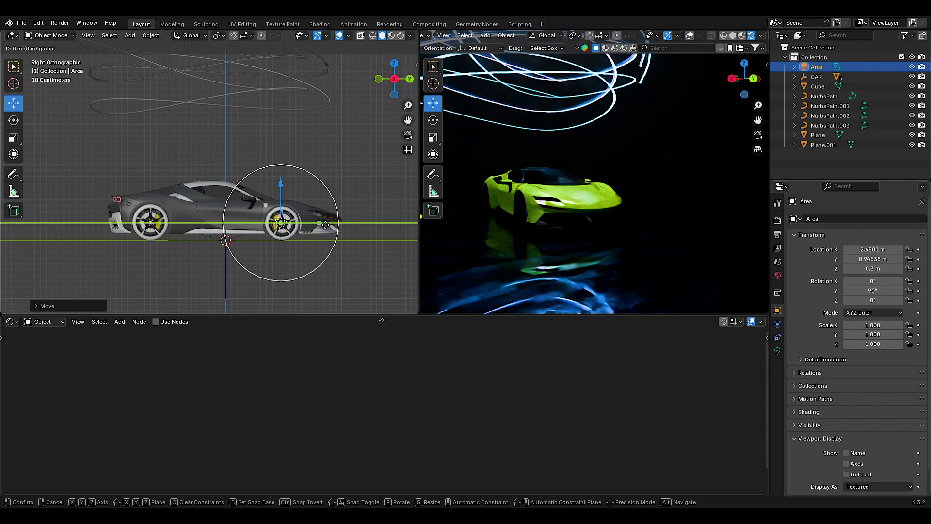
left_click(323, 224)
- Set the light's location to X 4 m, Y -1.3 m and duplicate it as Area.001
type("4")
key("Tab")
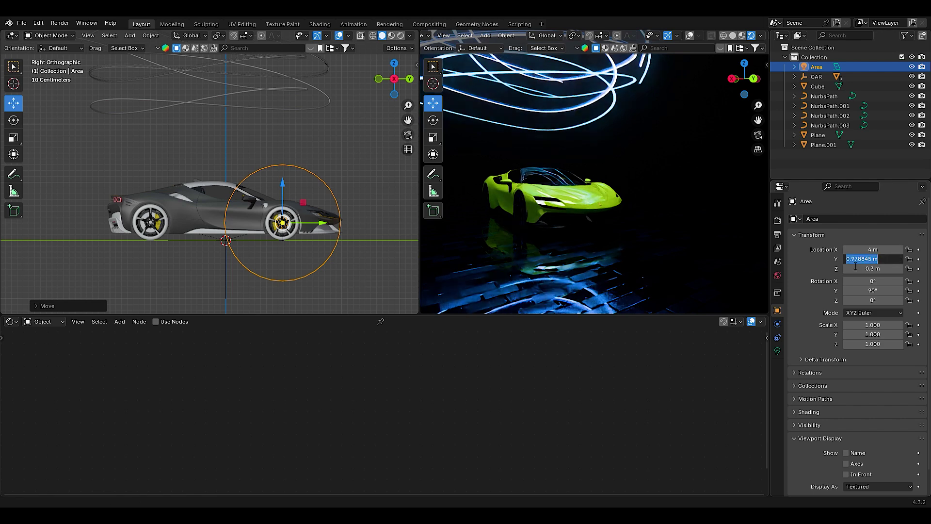
type("0")
key("Return")
type("-1.3")
key("Return")
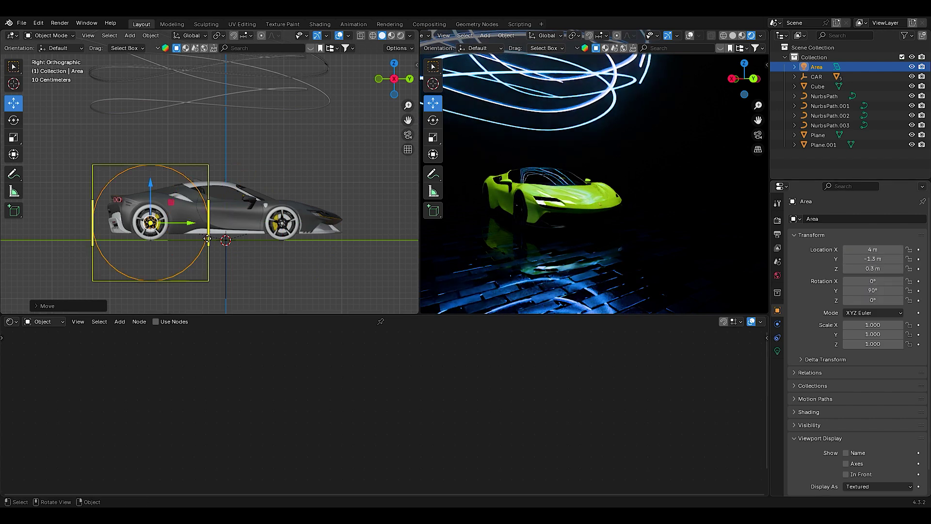
key("shift+d")
- Duplicate the area light and place the copy at Y 0.95 m
key("y")
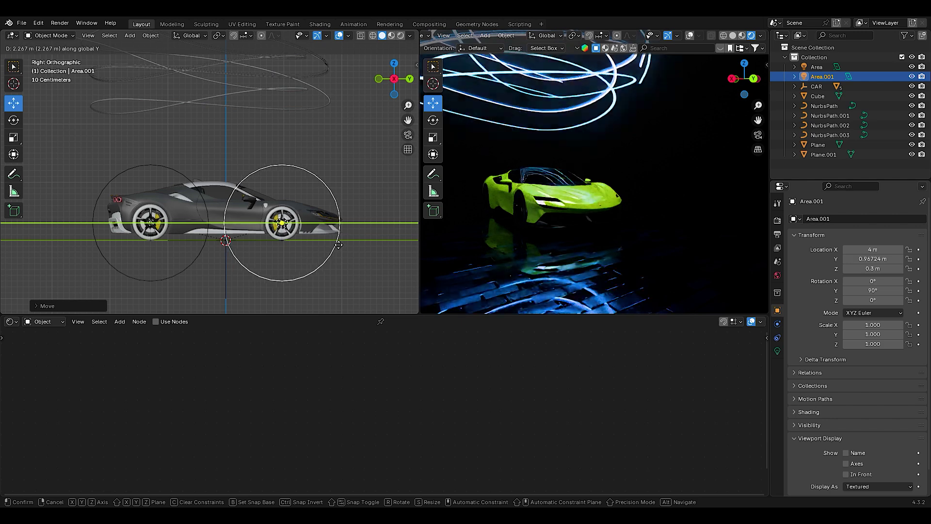
left_click(340, 241)
key("Return")
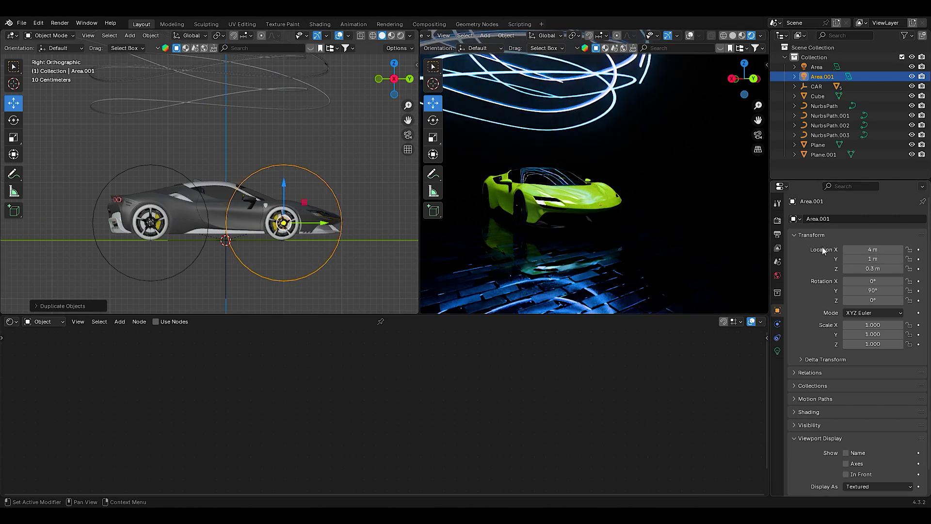
type("0.95")
key("Return")
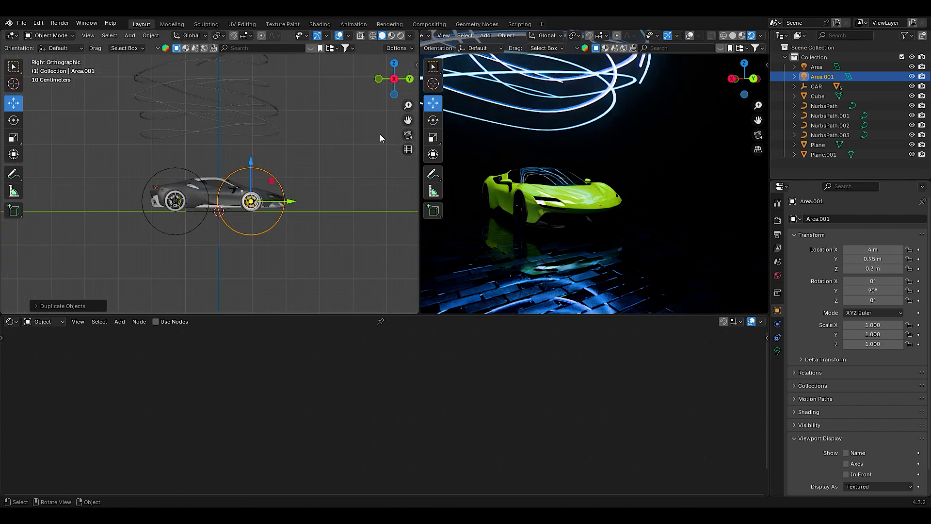
middle_click_drag(385, 141, 238, 154)
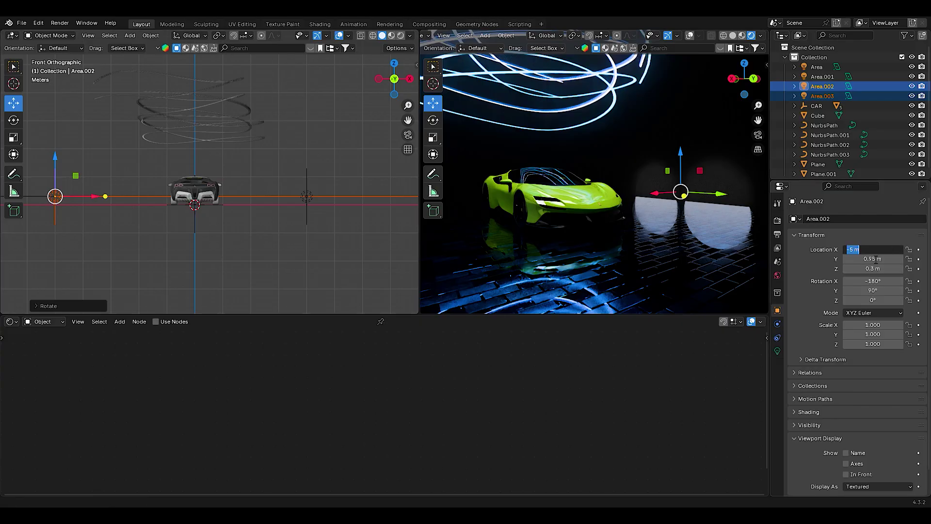
- Move the copied lights to X -4 m on the car's other side
type("5")
key("Return")
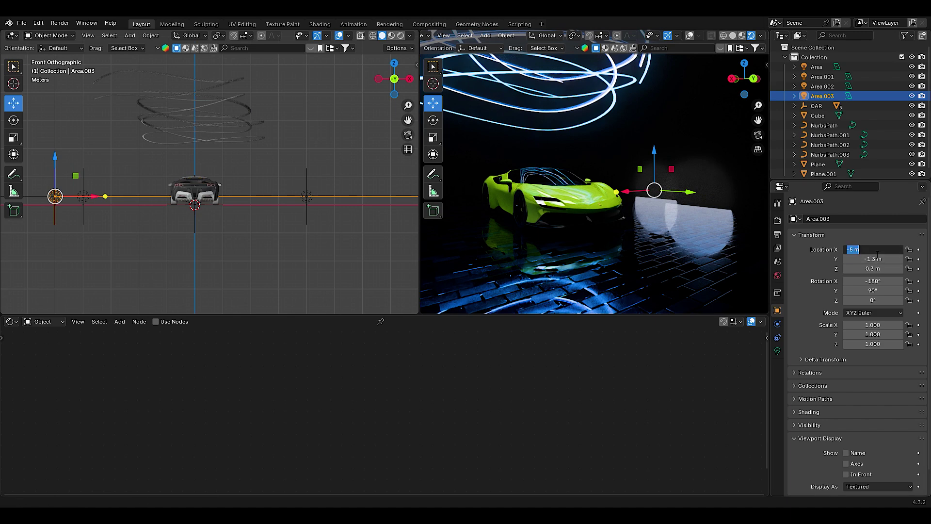
type("-4")
key("Return")
left_click_drag(743, 78, 750, 81)
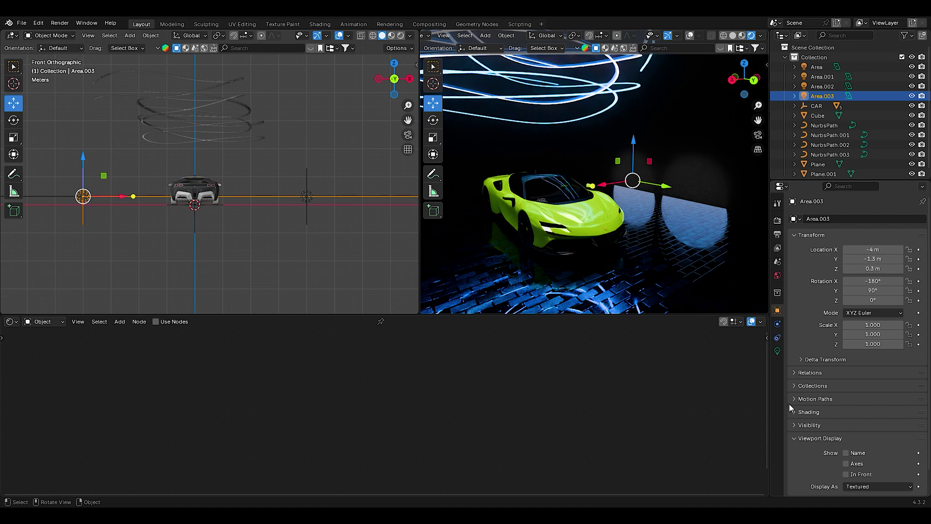
- Turn off Multiple Importance for the Area.003 and Area.002 lights
left_click(778, 351)
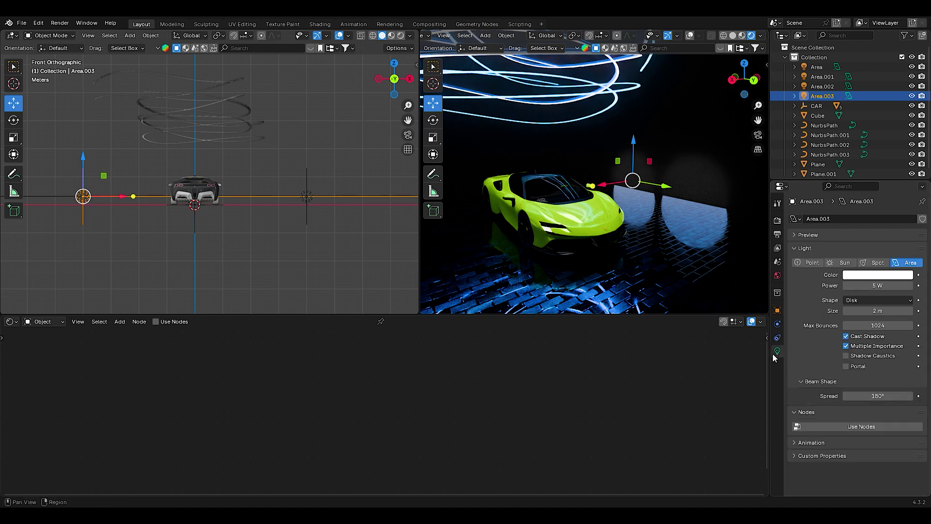
left_click(875, 350)
left_click(820, 87)
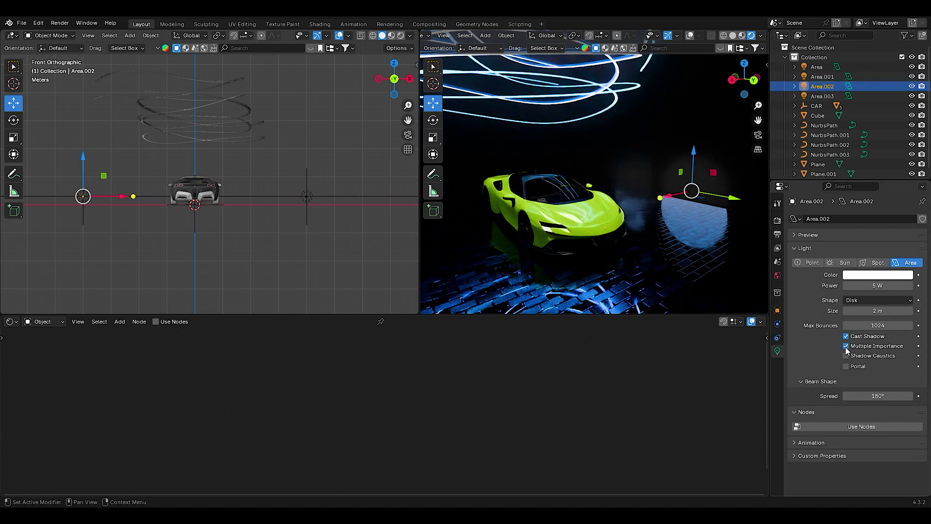
left_click(816, 67)
left_click(777, 350)
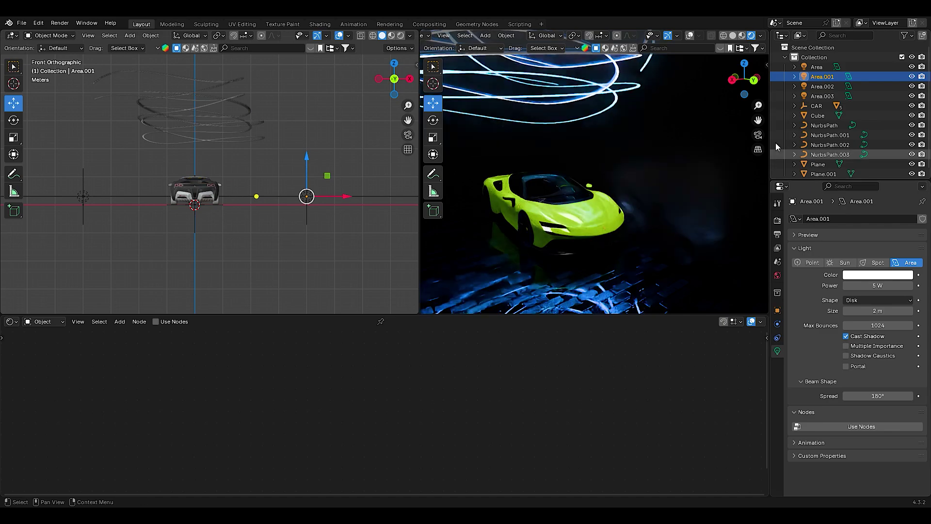
left_click(777, 310)
left_click(777, 351)
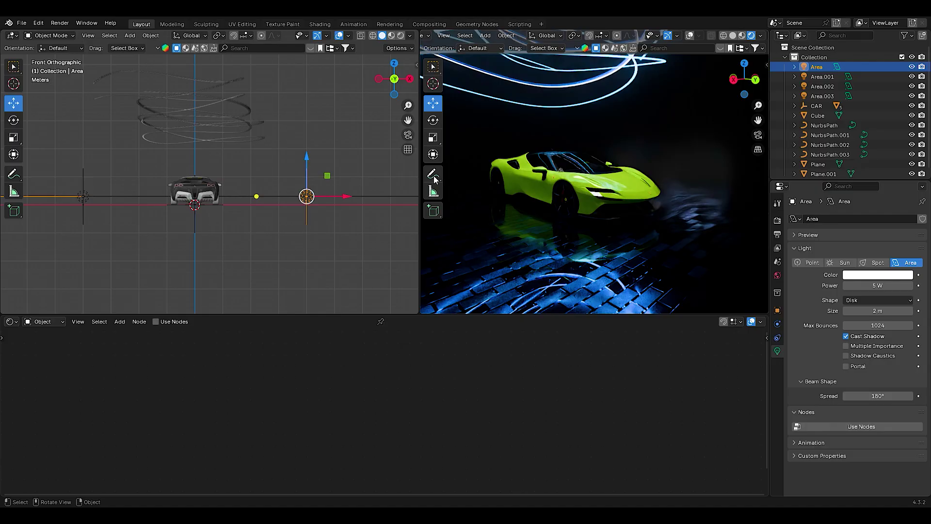
left_click(284, 157)
left_click(778, 310)
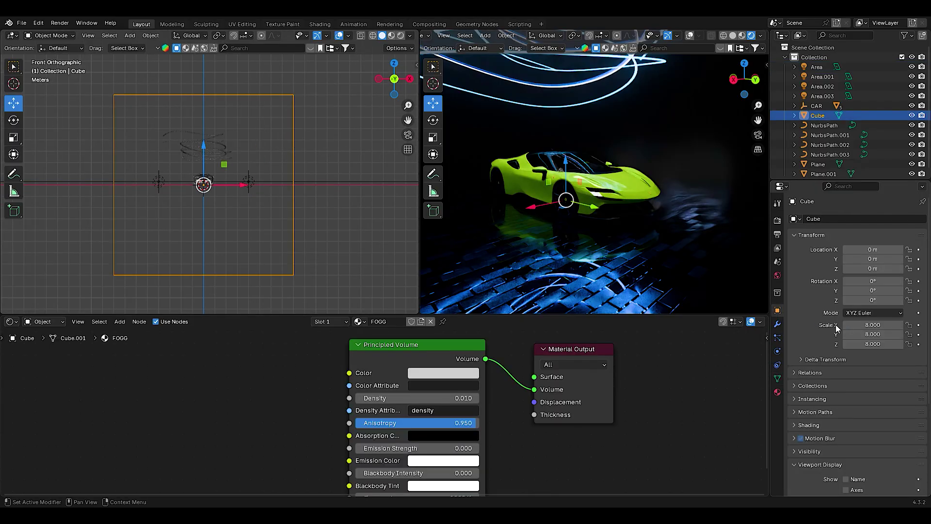
- Scale the fog cube up to 32 and deselect it
left_click_drag(864, 325, 864, 344)
type("32")
key("Return")
middle_click_drag(334, 202, 340, 184)
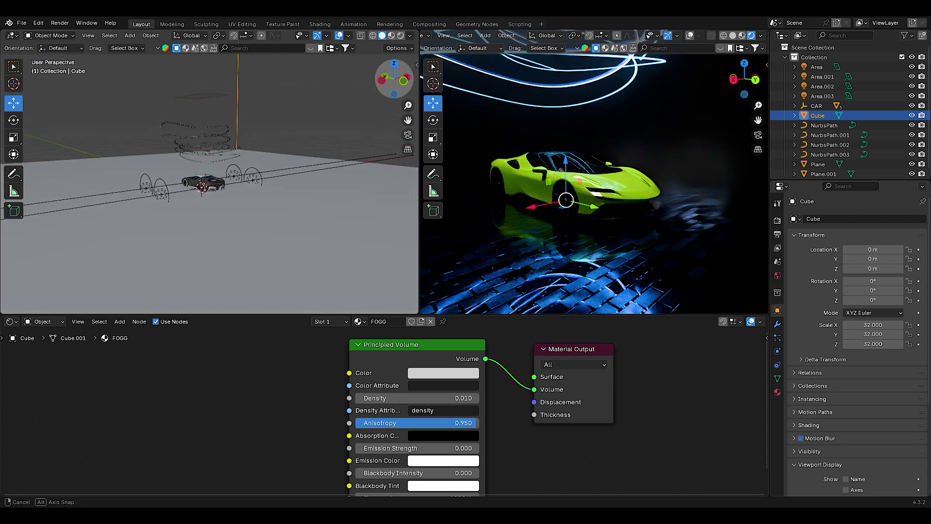
key("alt+a")
middle_click_drag(349, 141, 291, 145)
scroll(219, 184, "up", 3)
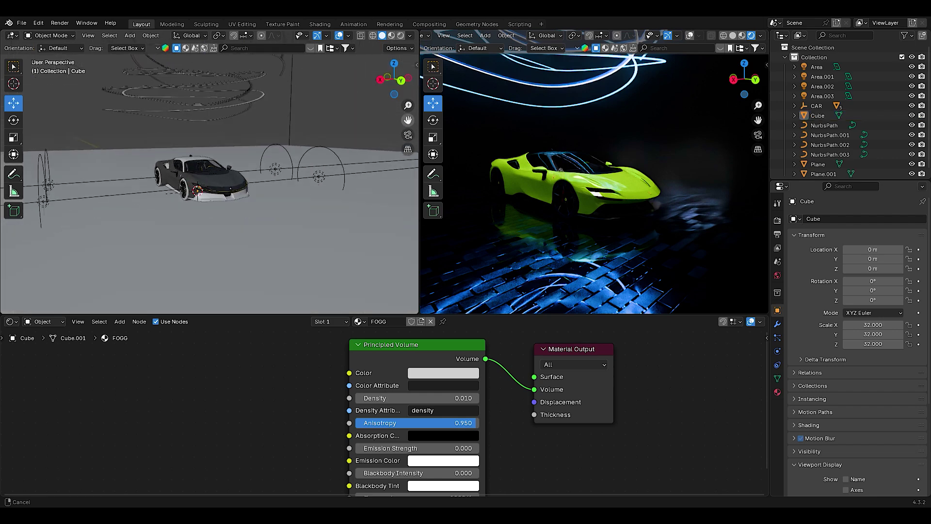
scroll(283, 193, "up", 1)
- Add a camera aligned to the current view of the car
key("shift+a")
left_click(261, 218)
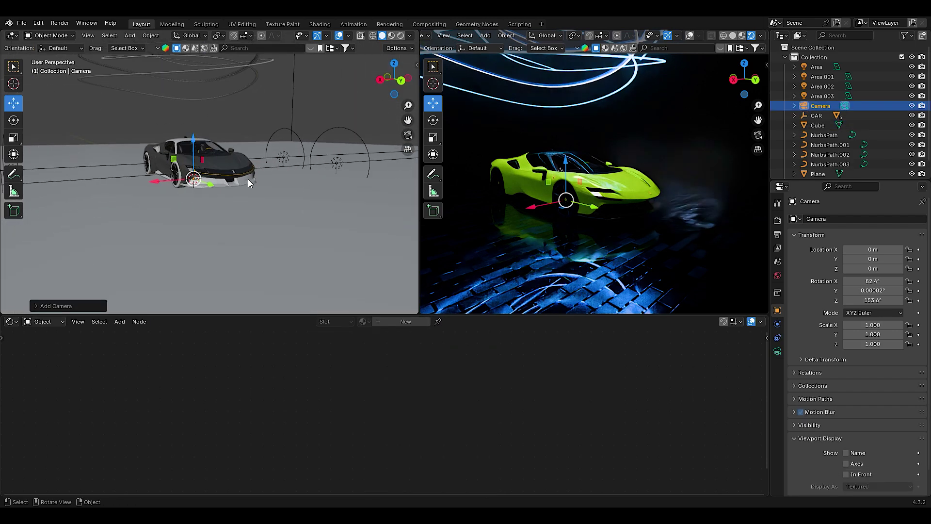
key("ctrl+alt+KP_0")
- Set a portrait 1080×1920 render resolution and look through the camera
left_click(778, 234)
double_click(882, 241)
type("19")
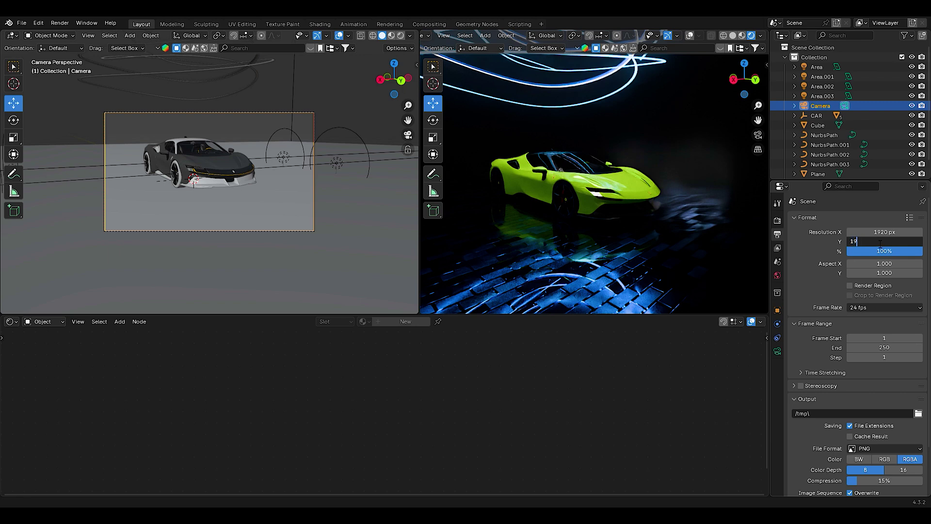
type("20")
key("Return")
key("Return")
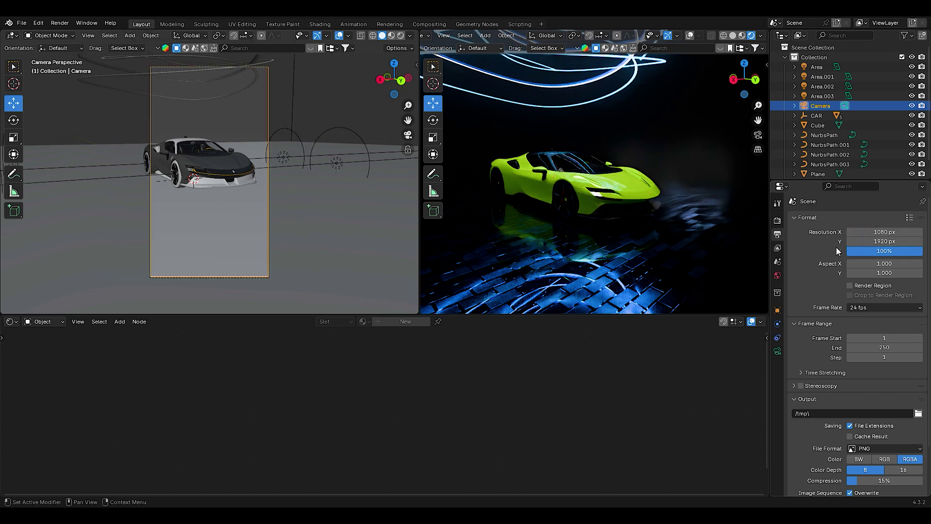
left_click(778, 220)
key("KP_0")
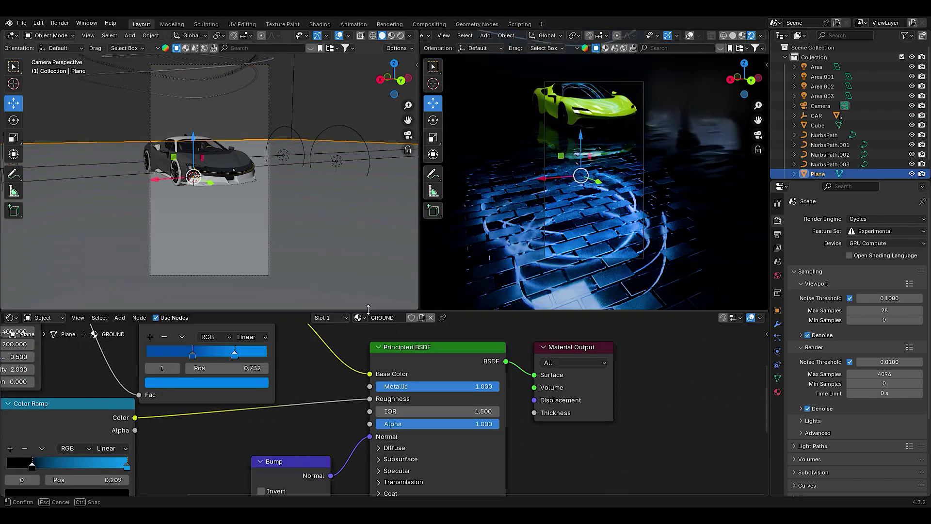
- Desaturate the ground colour ramp's blue stop to #5388D8
left_click_drag(368, 309, 368, 286)
scroll(413, 412, "up", 1)
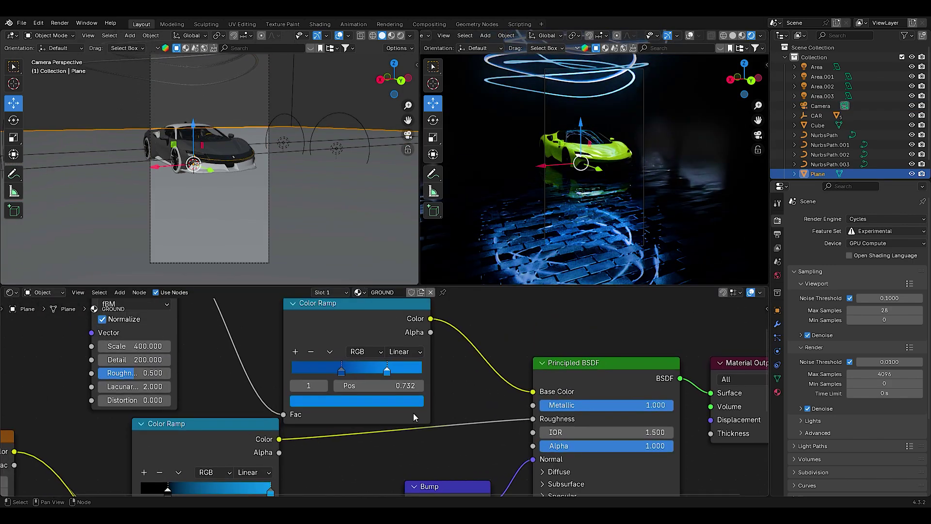
left_click(388, 403)
left_click_drag(362, 205, 359, 210)
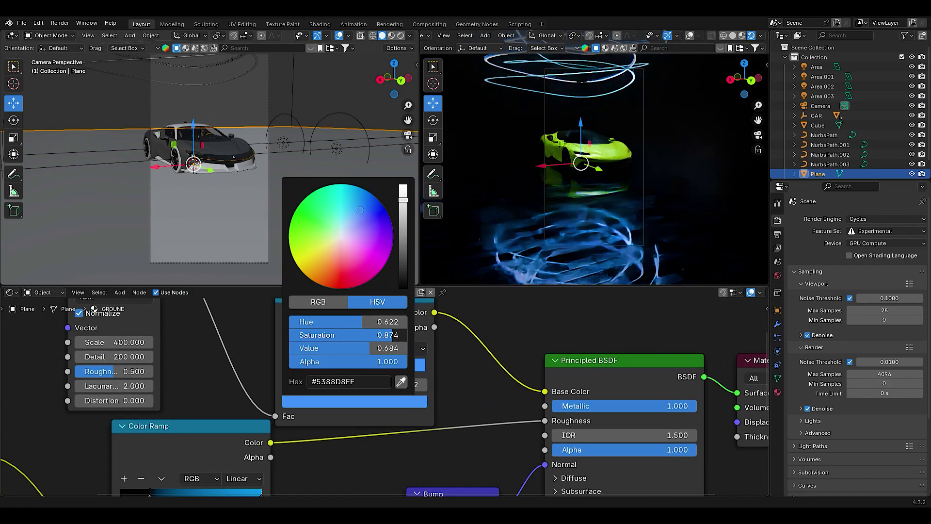
left_click(380, 401)
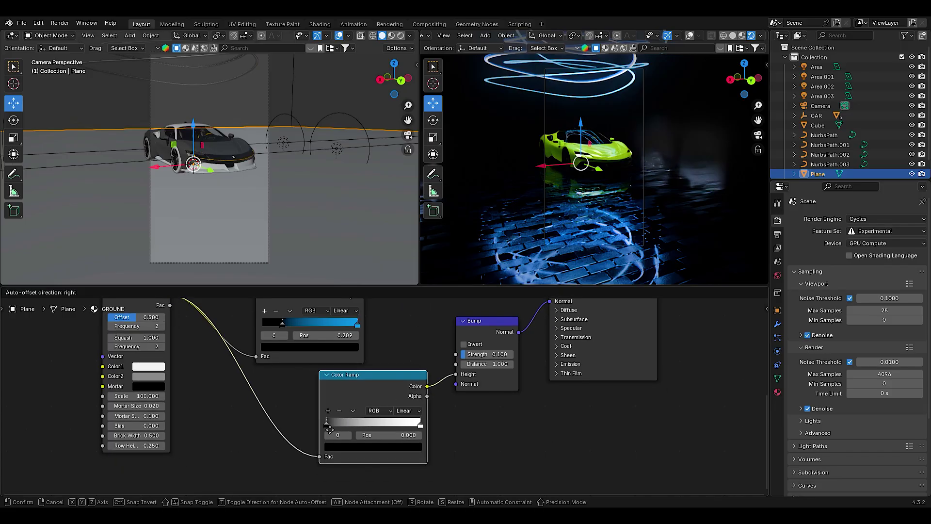
- Move the bump colour ramp's black stop inward to 0.800
left_click_drag(324, 425, 392, 425)
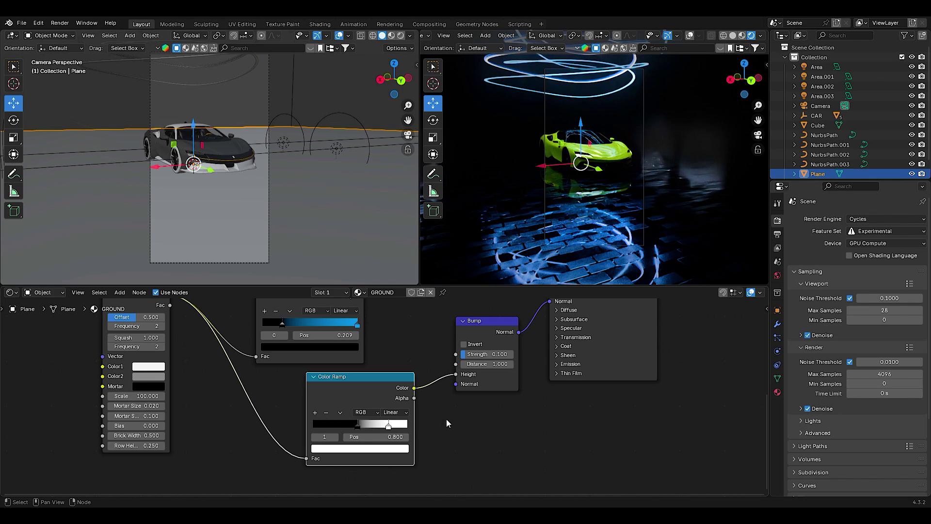
scroll(489, 410, "down", 1)
scroll(538, 386, "down", 2)
scroll(512, 368, "up", 2)
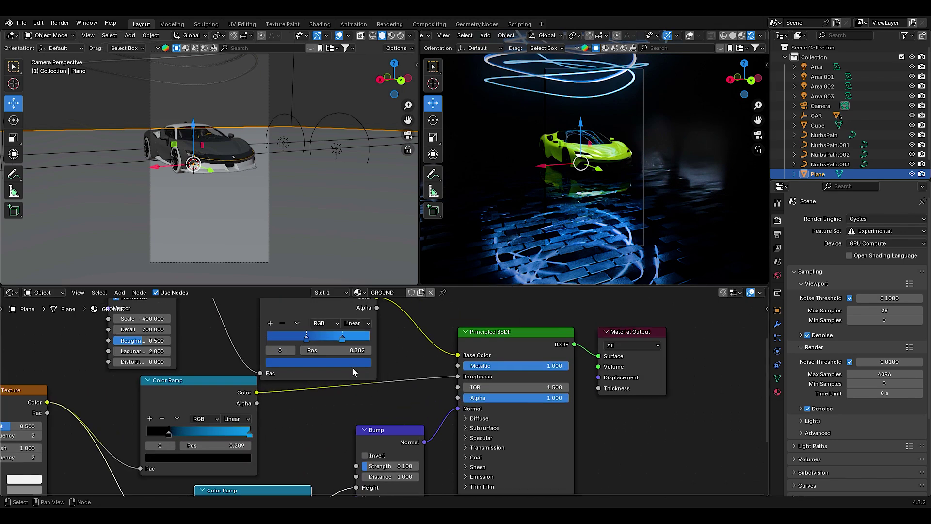
- Darken the upper colour ramp stop's colour
left_click(353, 363)
left_click(354, 234)
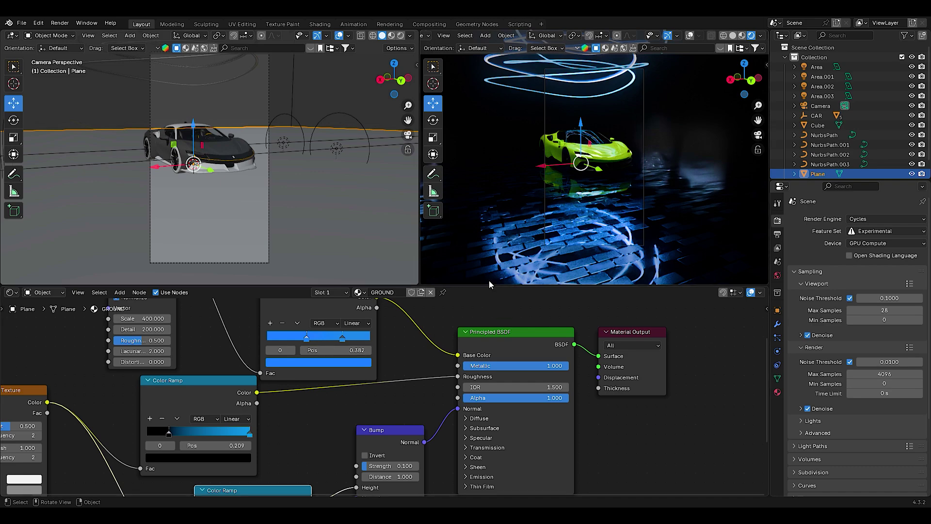
left_click(342, 337)
left_click(340, 362)
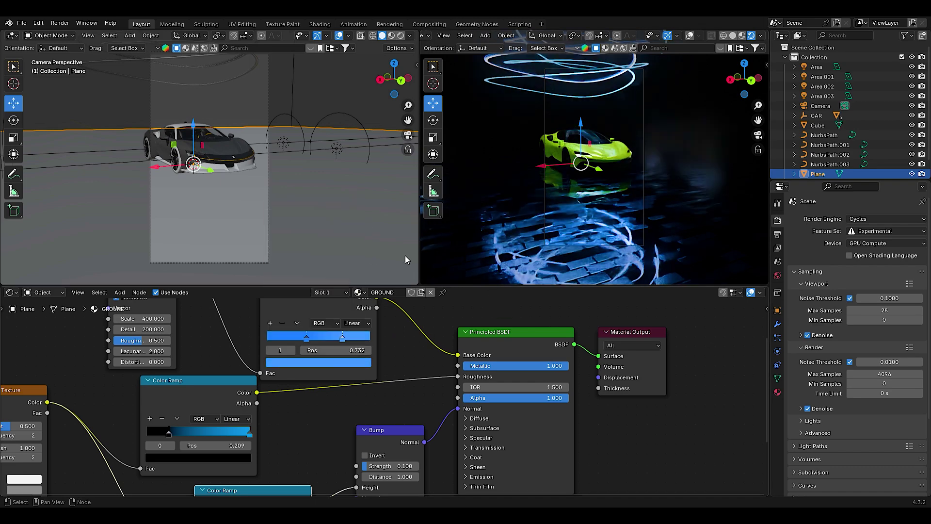
left_click_drag(405, 286, 406, 451)
- In Back Ortho view, move NurbsPath.003 down 0.5 m on Z
scroll(733, 137, "up", 4)
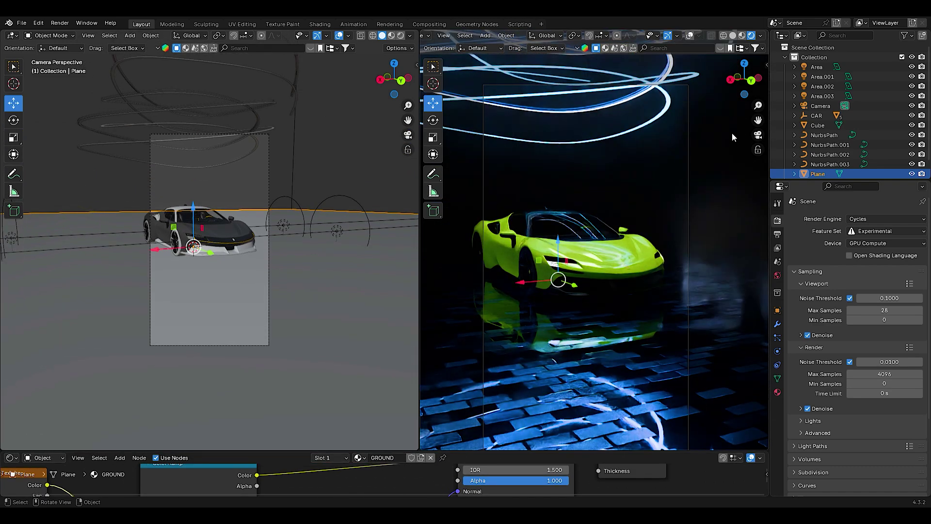
scroll(733, 160, "down", 2, "shift")
left_click_drag(394, 79, 384, 97)
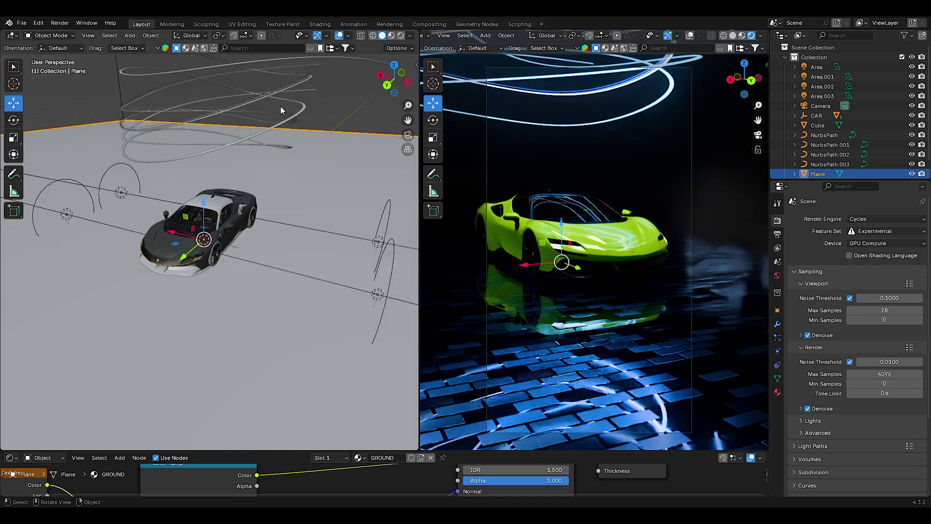
left_click(280, 106)
left_click(383, 96)
left_click_drag(408, 120, 417, 257)
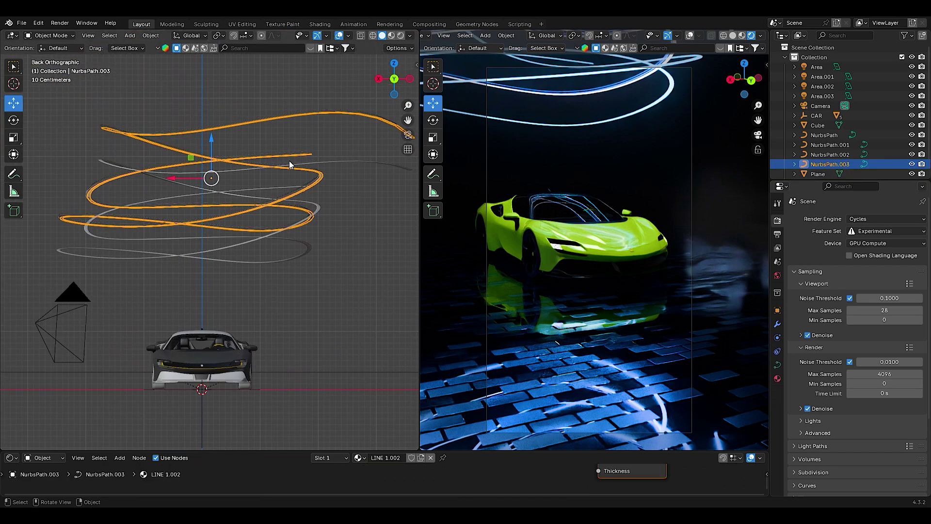
left_click_drag(213, 146, 220, 178)
- Move NurbsPath.001 down 0.5 m on Z
left_click(215, 140)
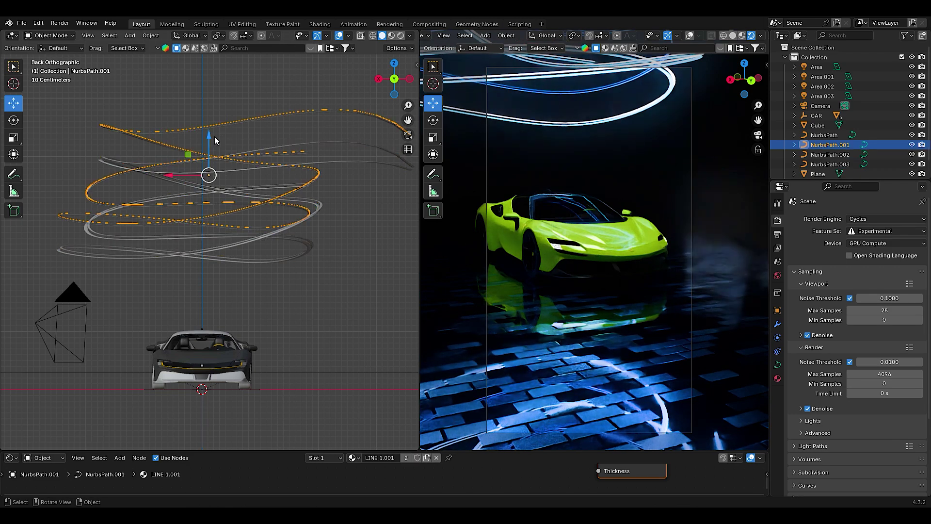
left_click_drag(211, 145, 221, 173)
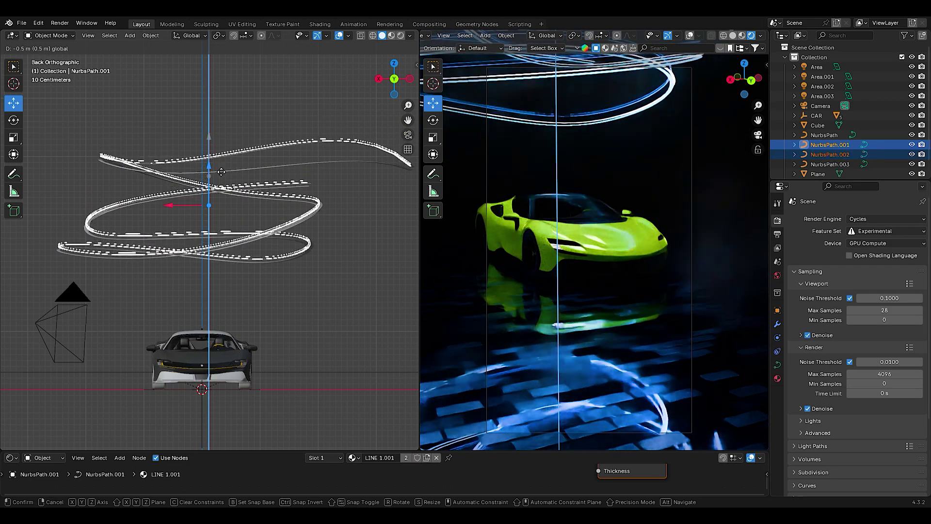
left_click(349, 208)
scroll(348, 208, "down", 2)
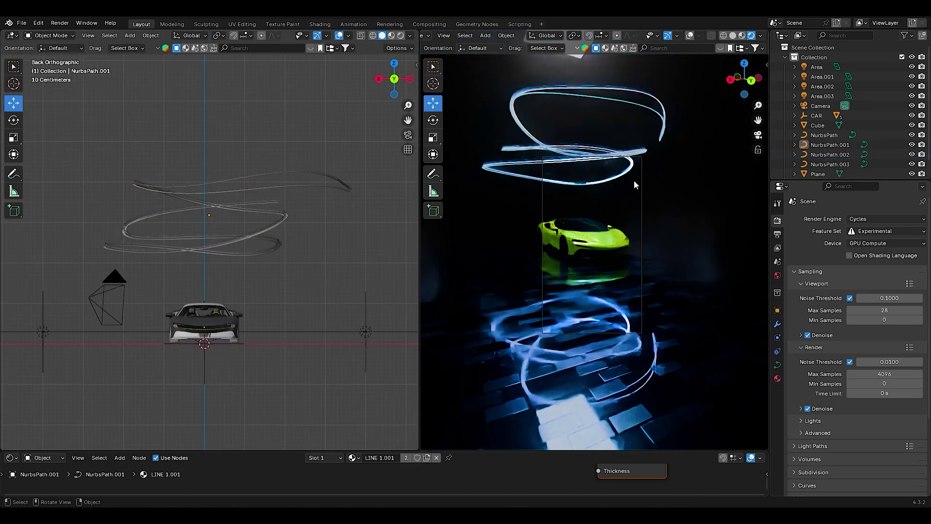
- Enable Render Region in Output properties and widen the left viewport
left_click(778, 235)
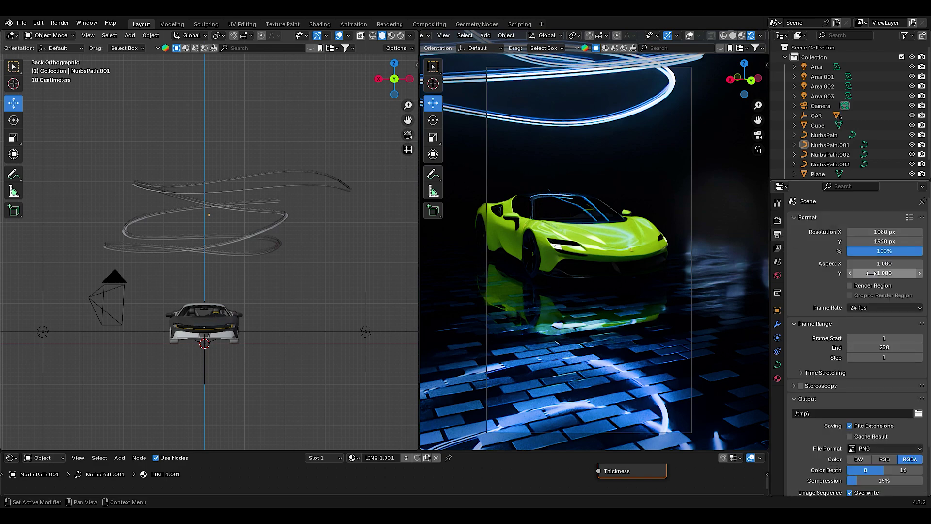
left_click(849, 285)
key("t")
scroll(440, 186, "down", 1)
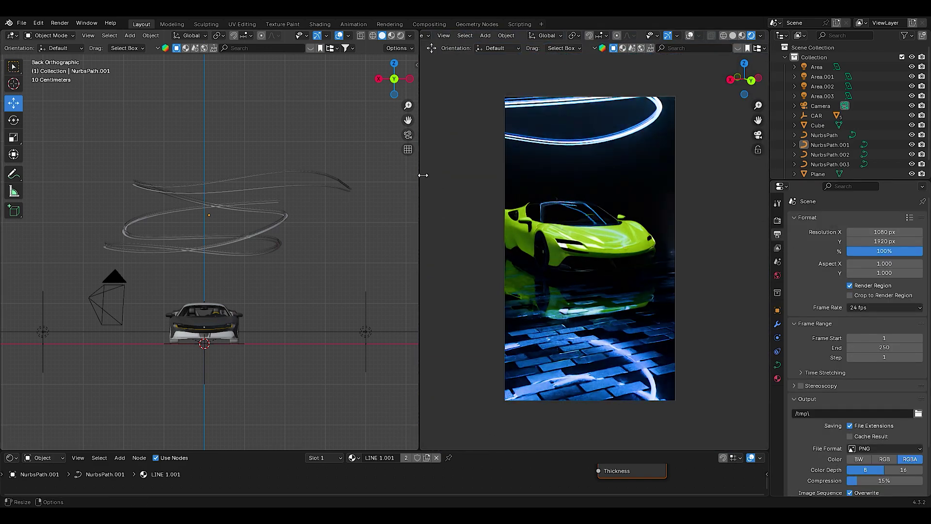
left_click_drag(423, 175, 534, 185)
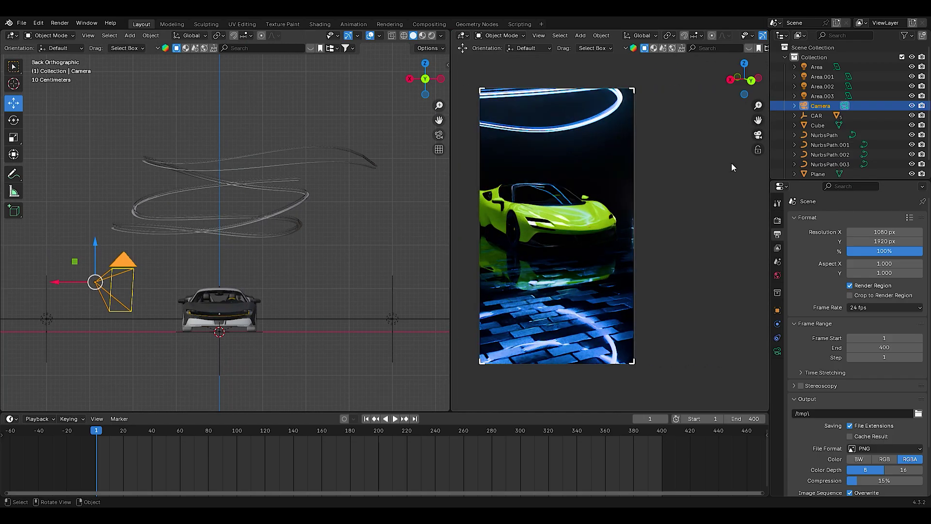
- Reposition the camera so it frames the car beneath the spiral rings
key("n")
left_click(762, 112)
key("n")
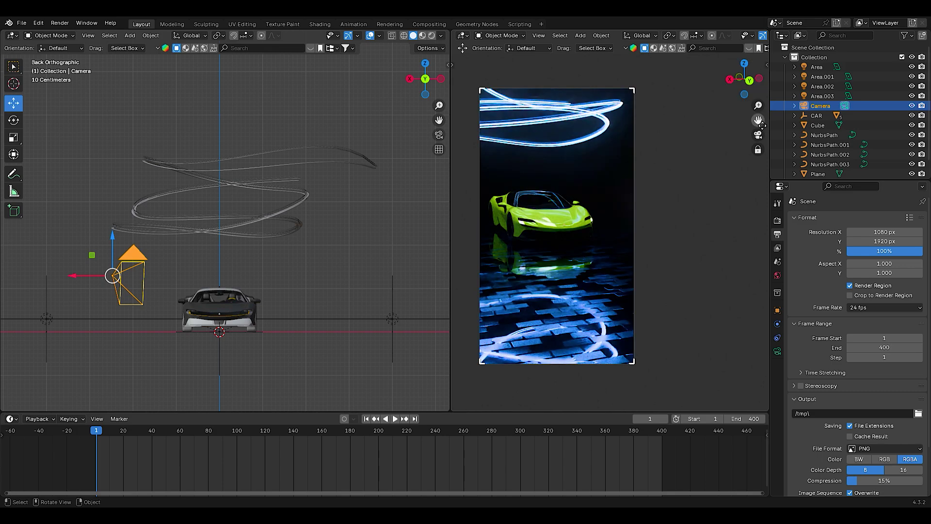
left_click_drag(759, 120, 757, 122)
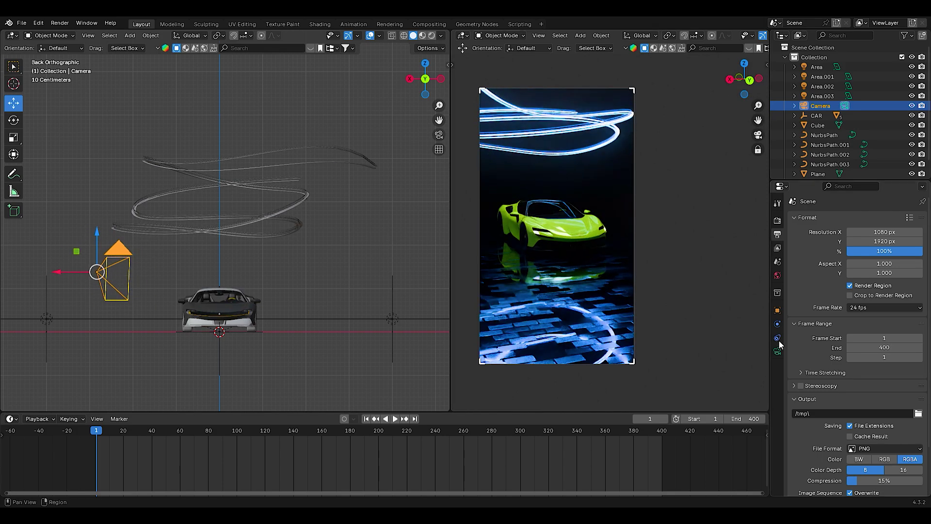
- Set the camera's Y rotation to 0 and shift it to a new shot position
left_click(778, 311)
type("i")
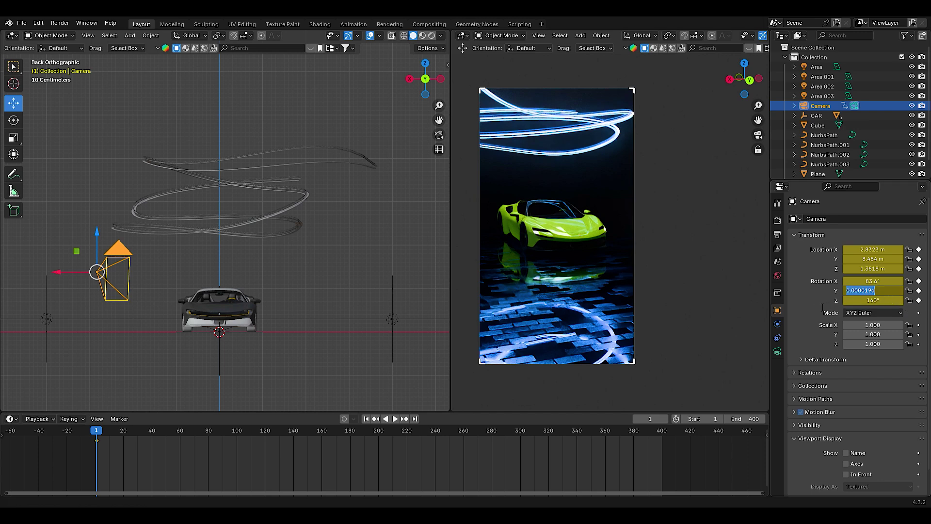
type("0")
key("Return")
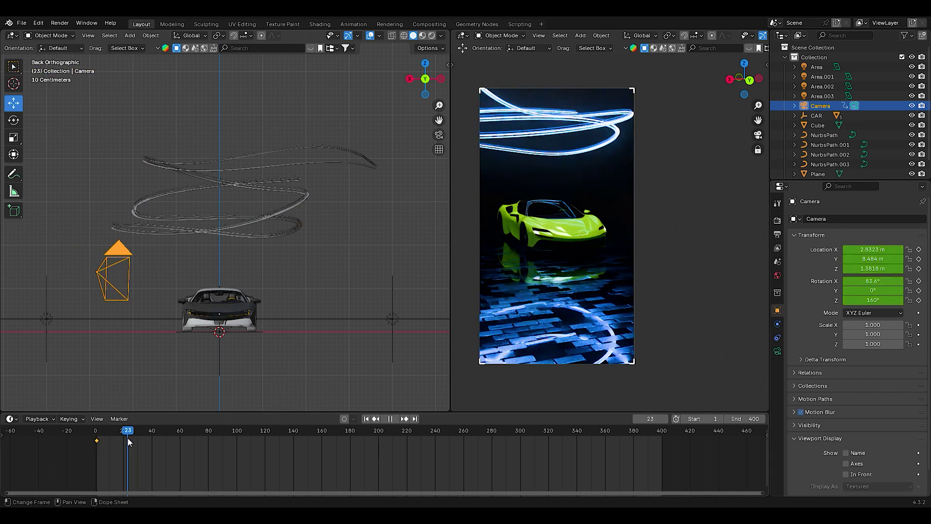
key("space")
left_click_drag(756, 89, 770, 89)
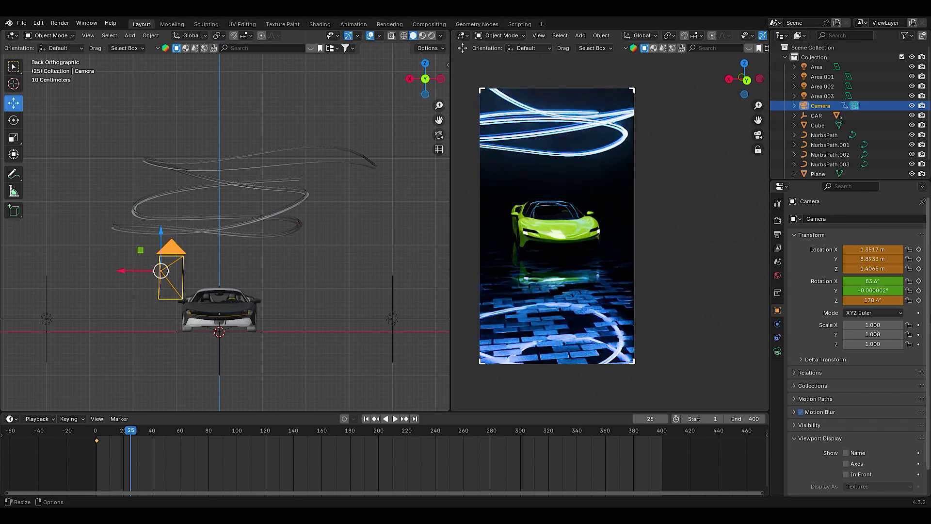
- At frame 25, orbit and lower the camera into a close view of the car's front
left_click(439, 135)
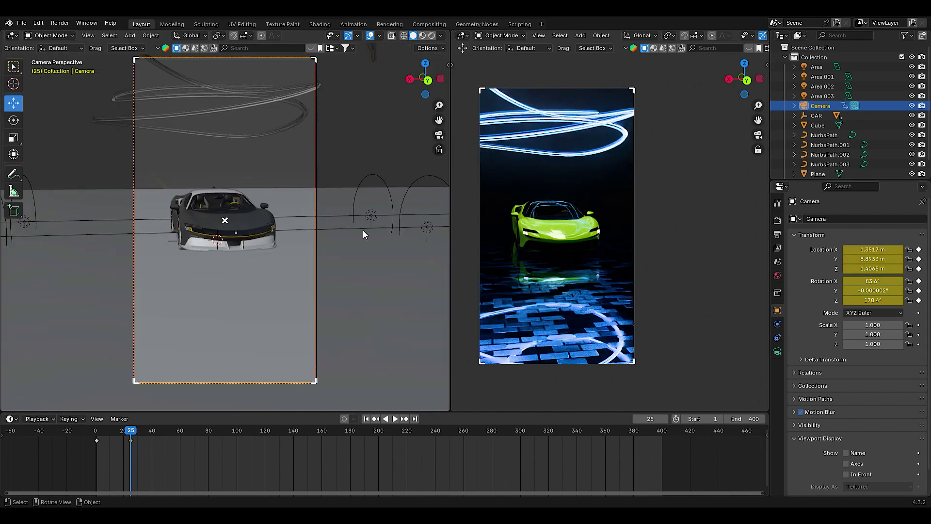
key("shift+Left")
key("space")
left_click(131, 431)
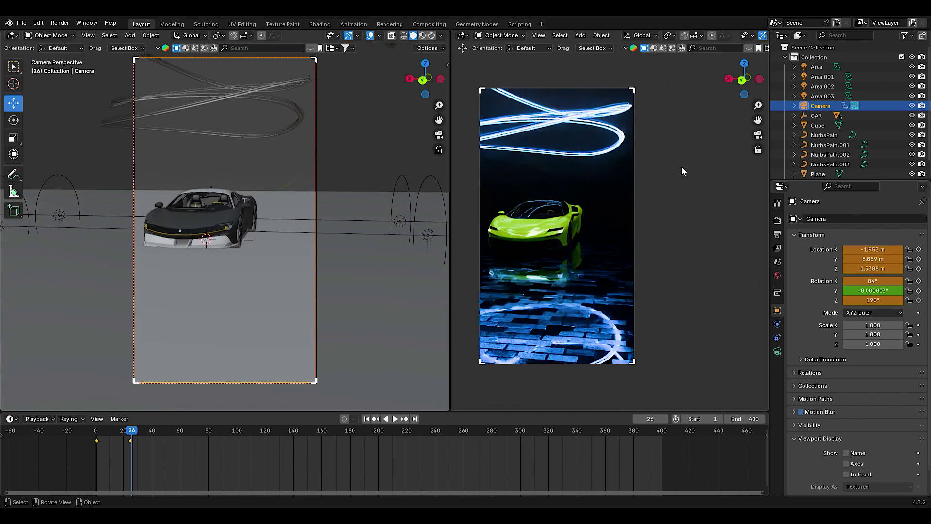
left_click_drag(745, 79, 747, 80)
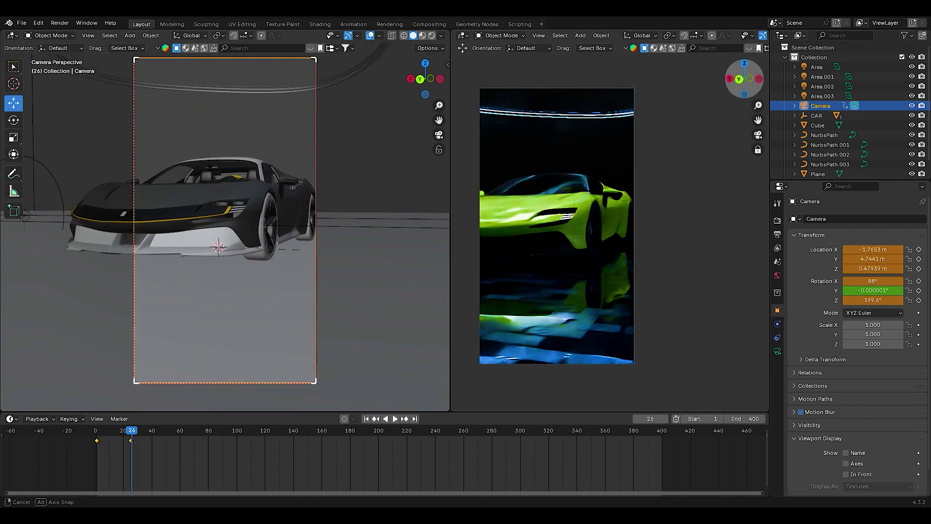
left_click_drag(745, 80, 747, 80)
left_click_drag(758, 120, 758, 120)
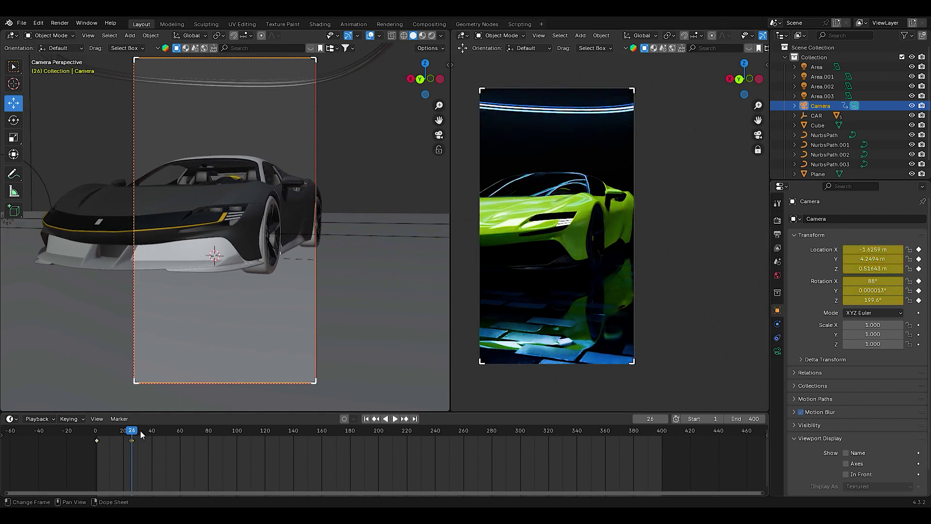
- At frame 51, frame the camera low beside the car's front wheel
left_click(166, 439)
left_click_drag(745, 79, 747, 80)
left_click_drag(759, 119, 758, 120)
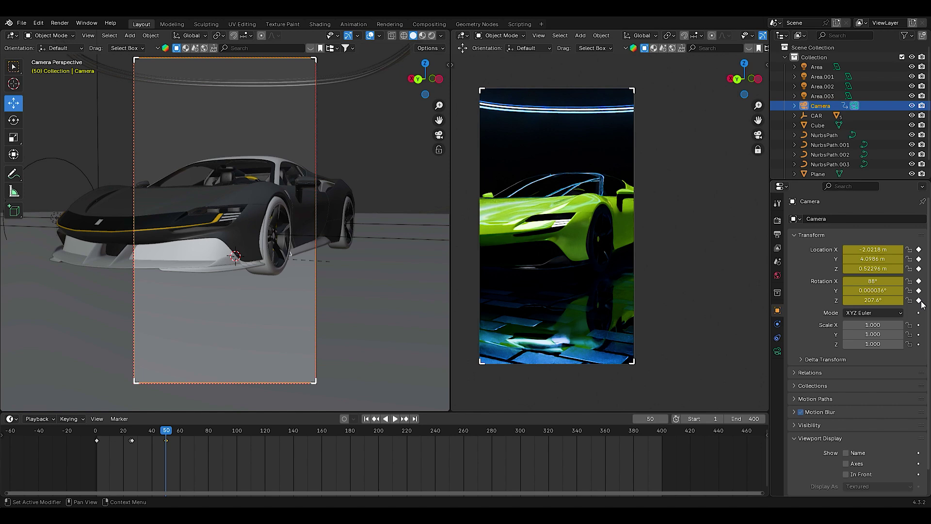
left_click_drag(166, 439, 167, 439)
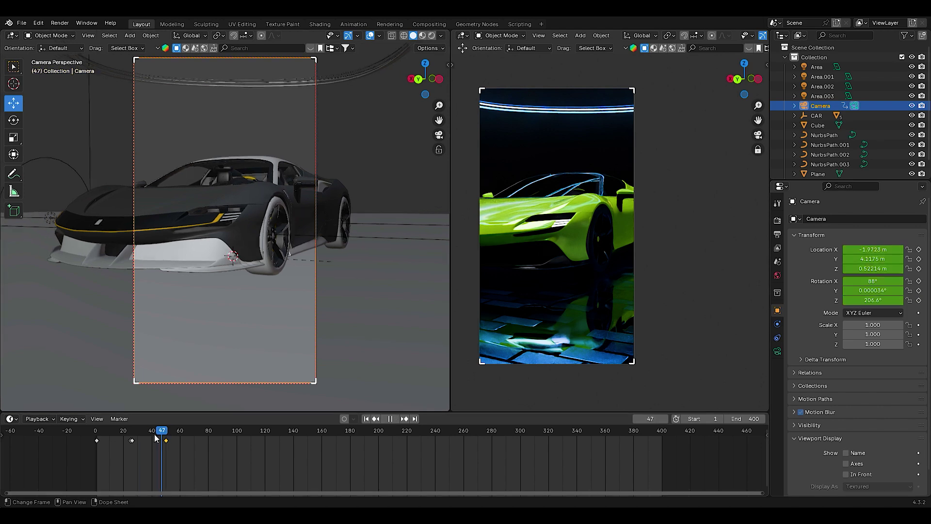
key("Right")
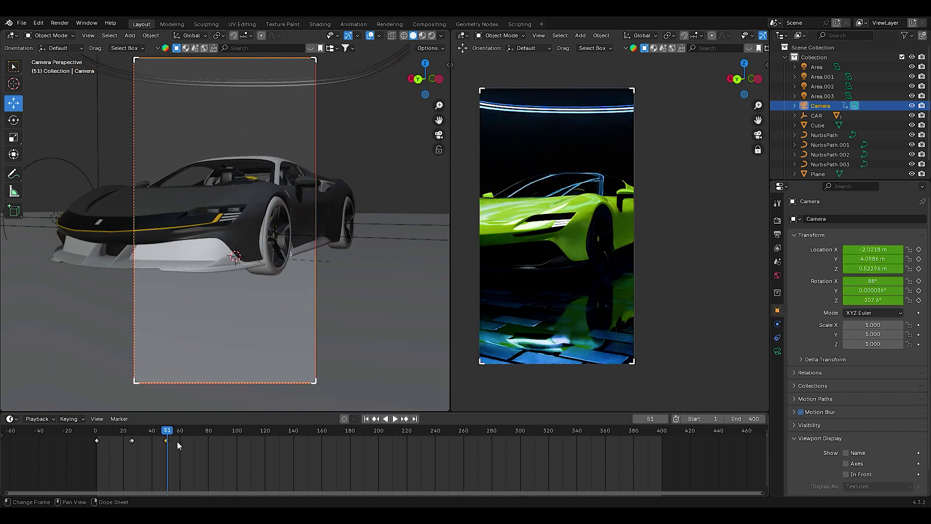
left_click_drag(743, 78, 688, 80)
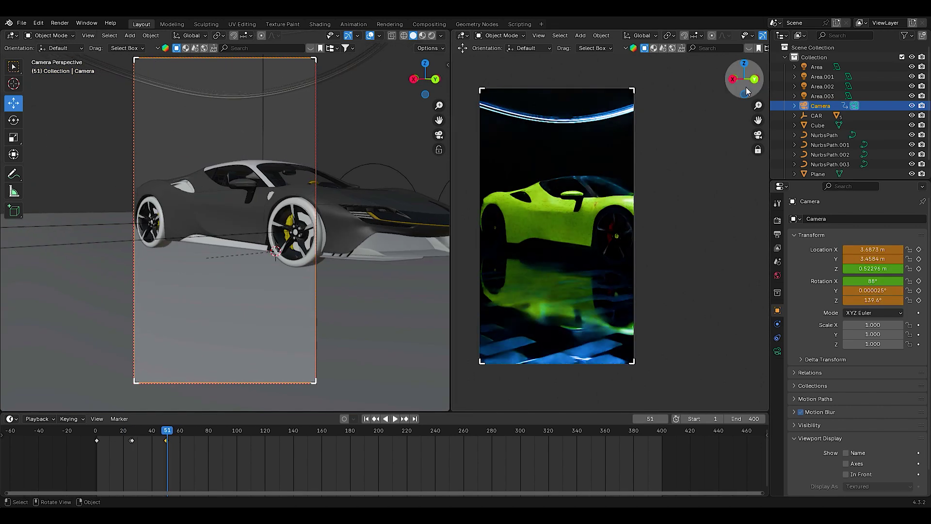
mouse_move(745, 97)
left_mouse_down()
mouse_move(744, 133)
mouse_move(754, 127)
left_mouse_up()
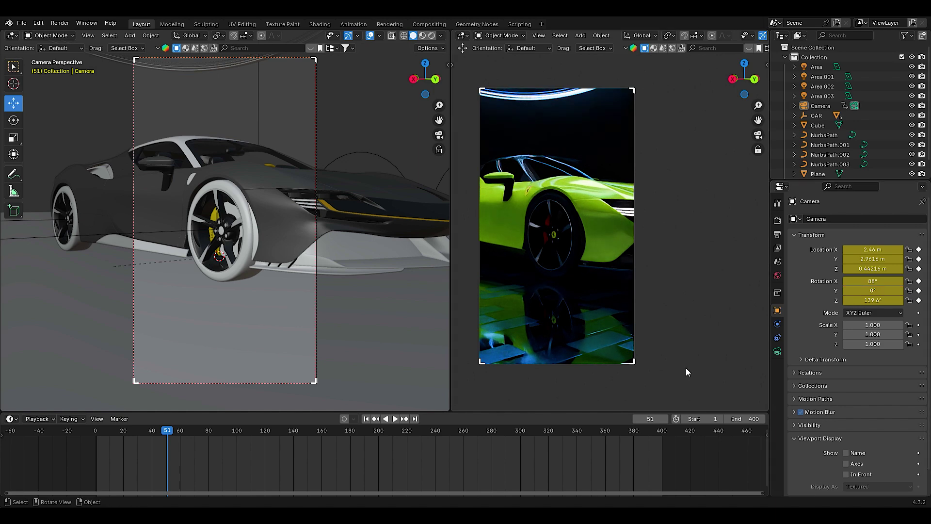
- Play back the animation, then frame a new wheel angle at frame 75
key("space")
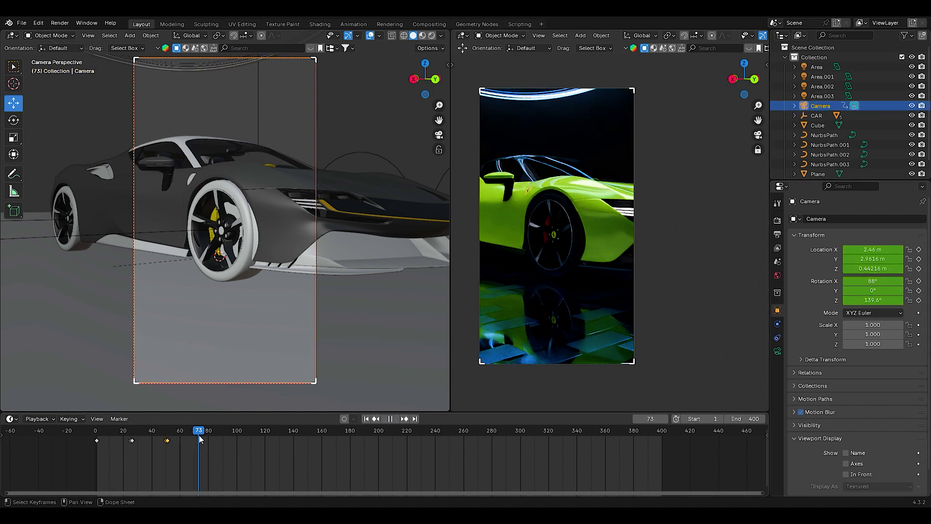
left_click_drag(193, 439, 201, 437)
left_click_drag(755, 89, 765, 127)
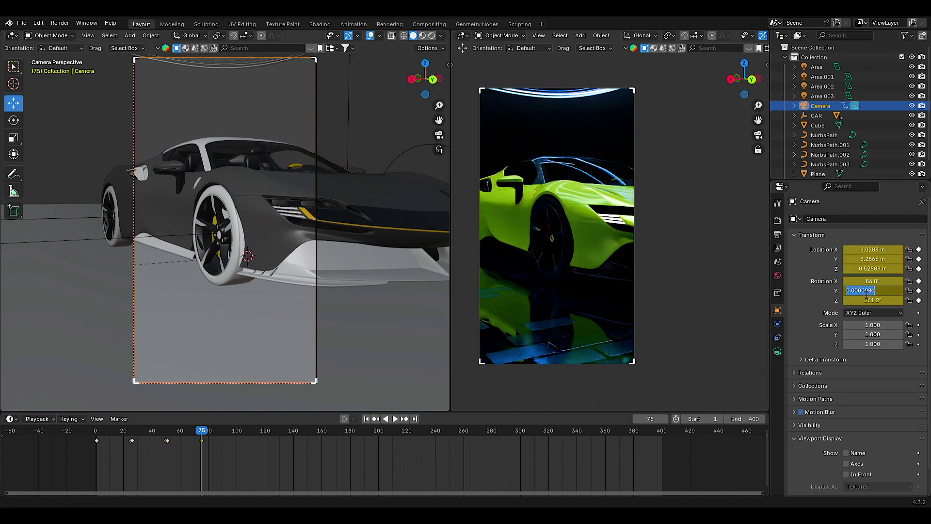
left_click_drag(201, 439, 167, 441)
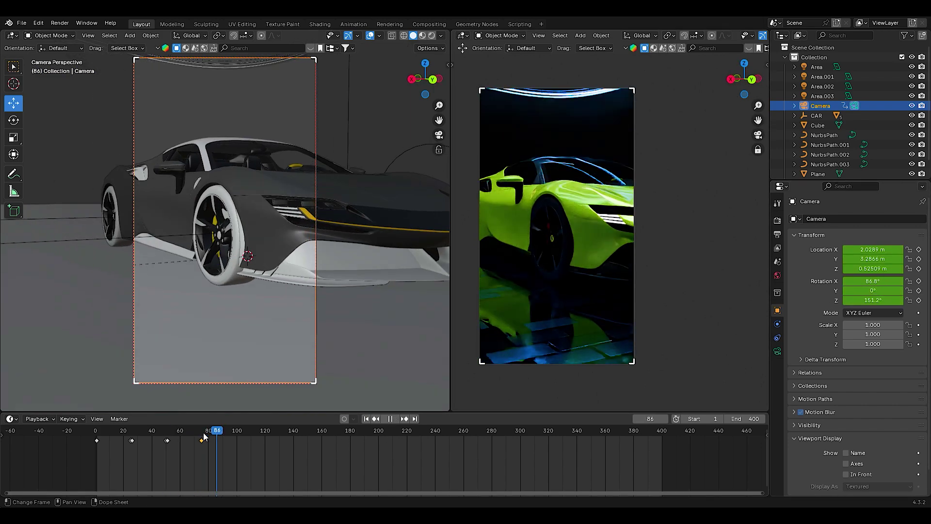
- Give the frame-75 shot the frame-51 height of 0.442 m and an 88° X tilt
left_click(855, 269)
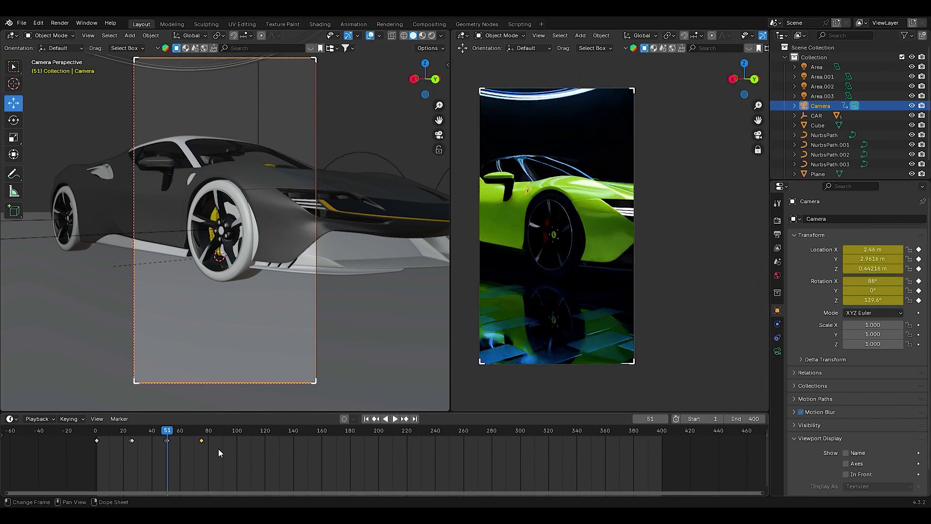
left_click(202, 439)
key("Return")
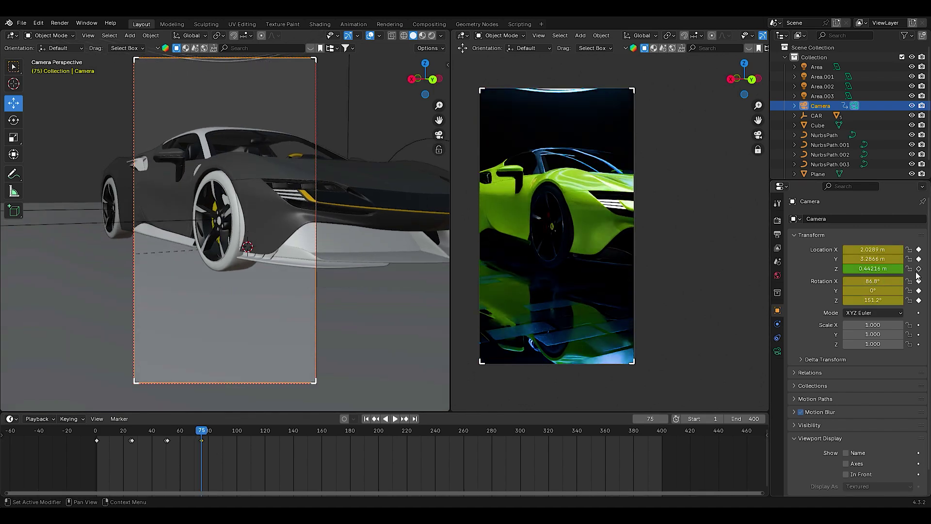
left_click_drag(202, 432, 168, 433)
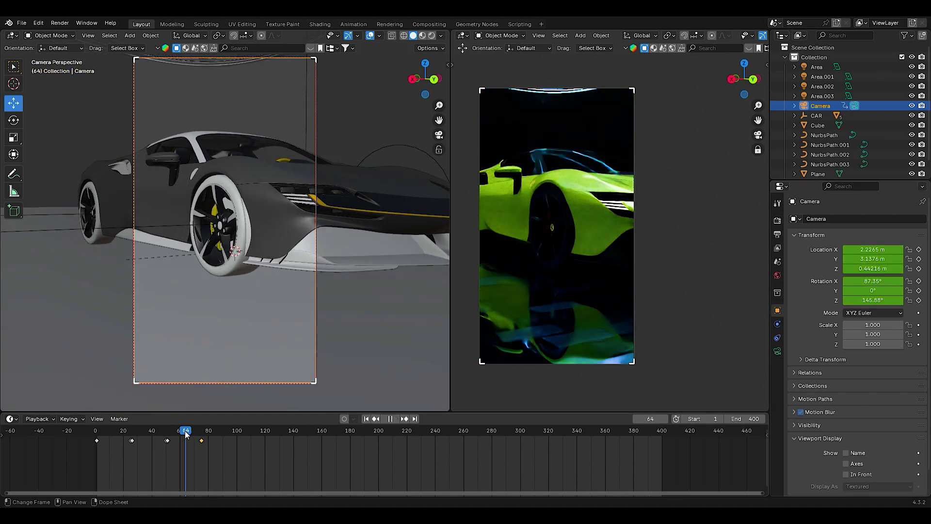
key("Up")
left_click(873, 281)
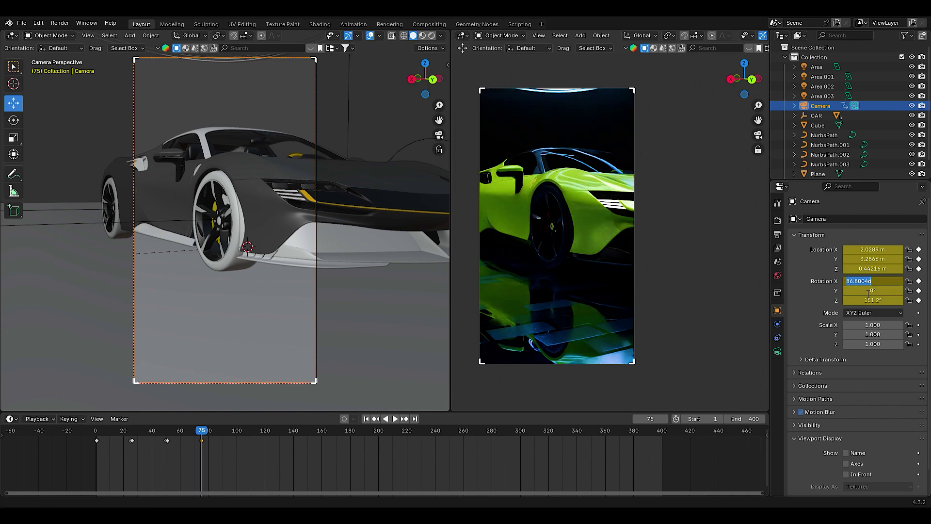
type("88")
key("Return")
key("Down")
key("Up")
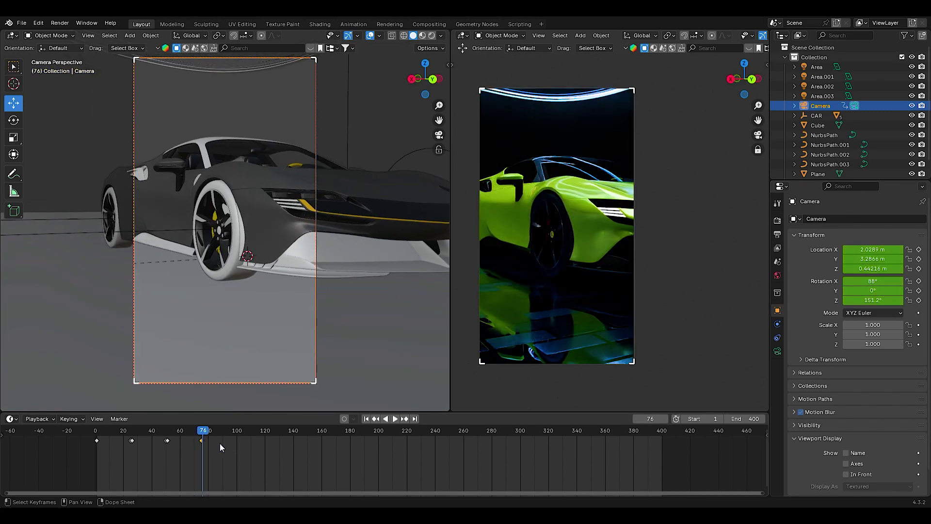
middle_click_drag(610, 256, 682, 173)
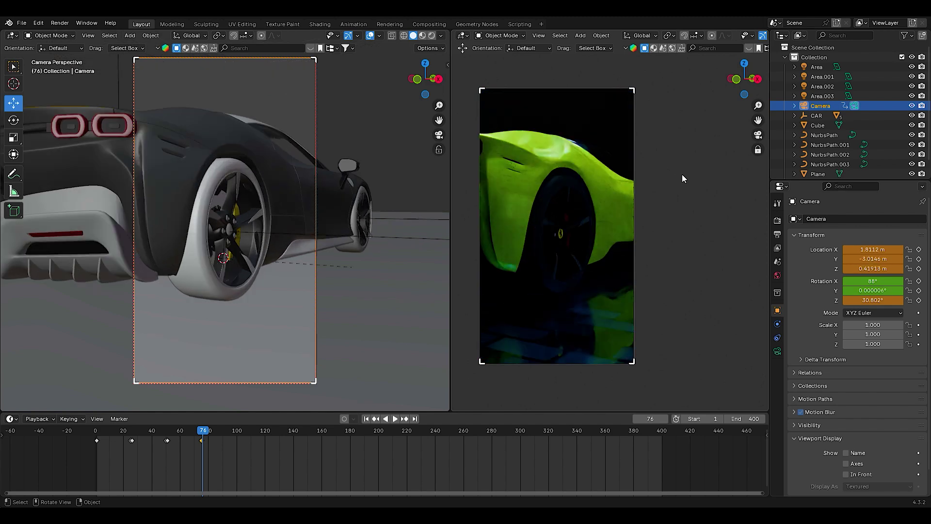
- Frame a close-up of the rear wheel around frame 100
mouse_move(758, 120)
left_mouse_down()
mouse_move(759, 145)
mouse_move(747, 136)
mouse_move(764, 125)
left_mouse_up()
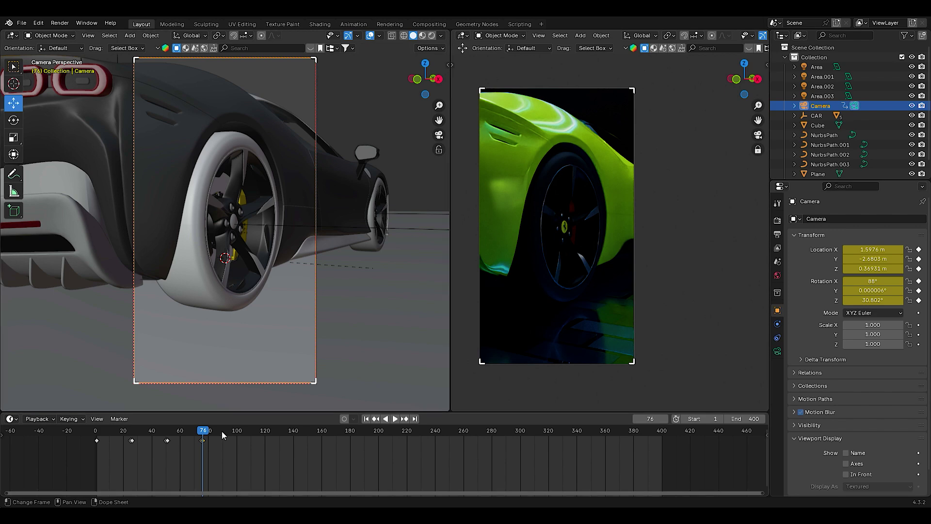
key("Escape")
scroll(220, 440, "up", 3)
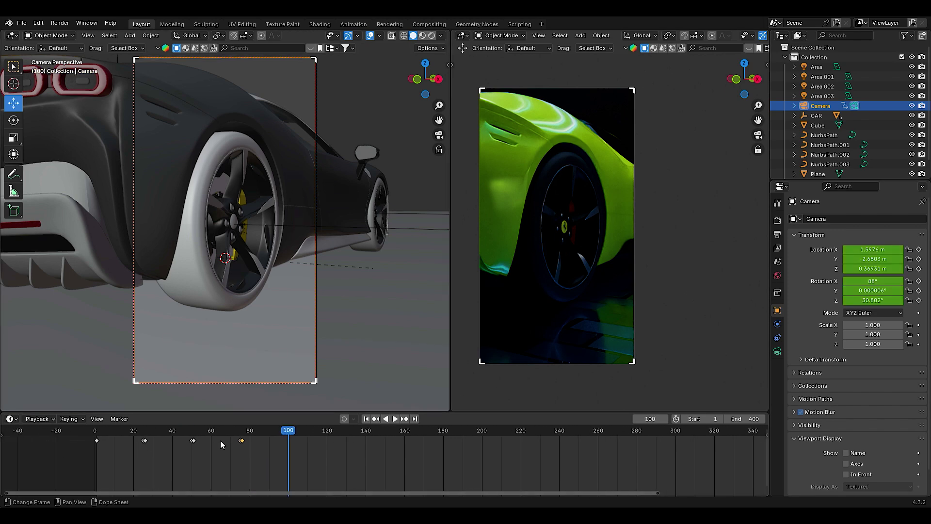
left_click_drag(742, 84, 767, 128)
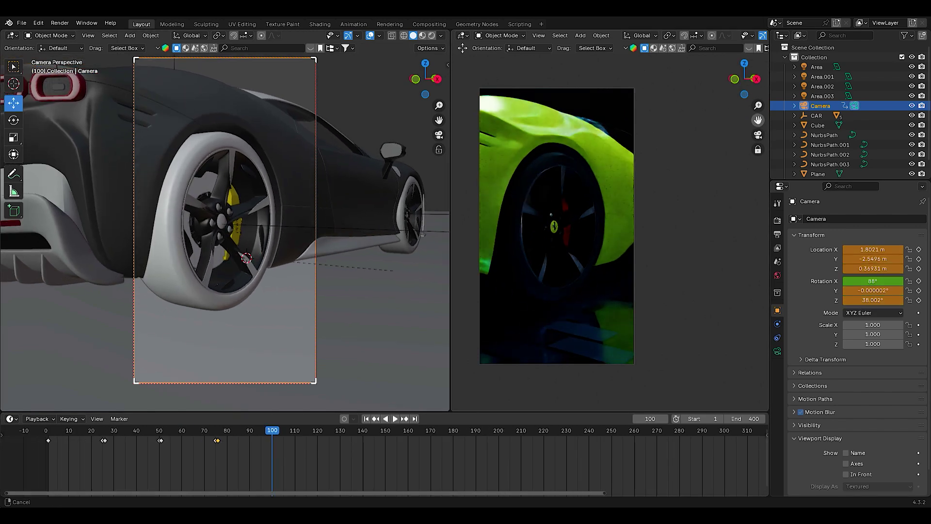
left_click_drag(274, 431, 285, 429)
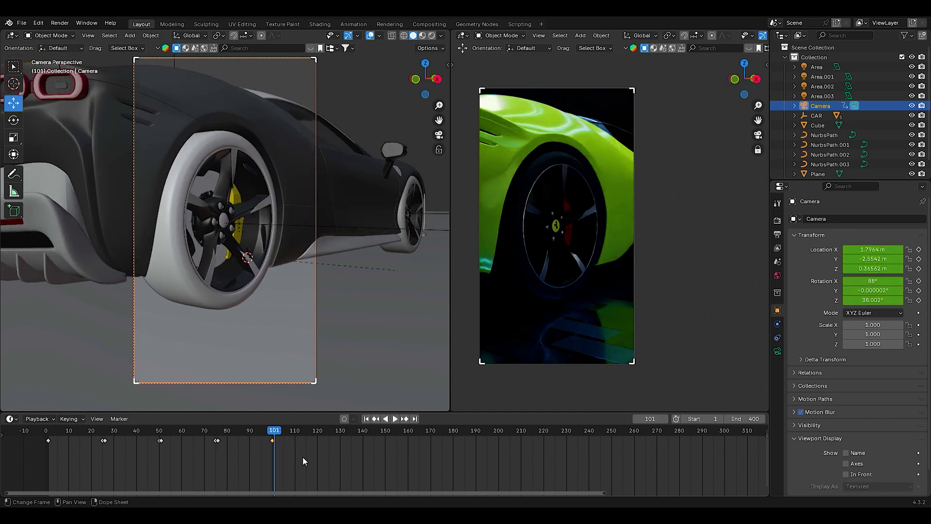
- Pull back to a wide, straight side view of the whole car at frame 125
left_click_drag(745, 78, 756, 83)
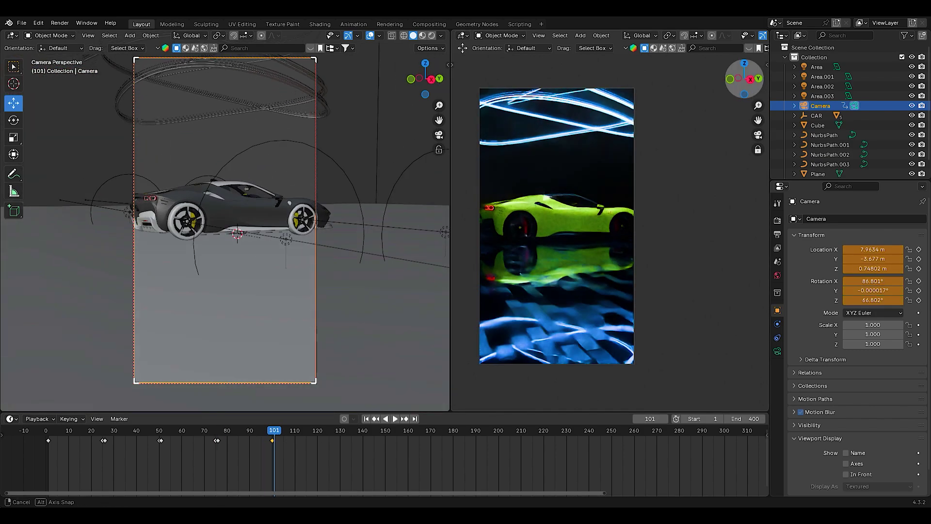
left_click_drag(745, 78, 750, 82)
left_click_drag(759, 120, 891, 274)
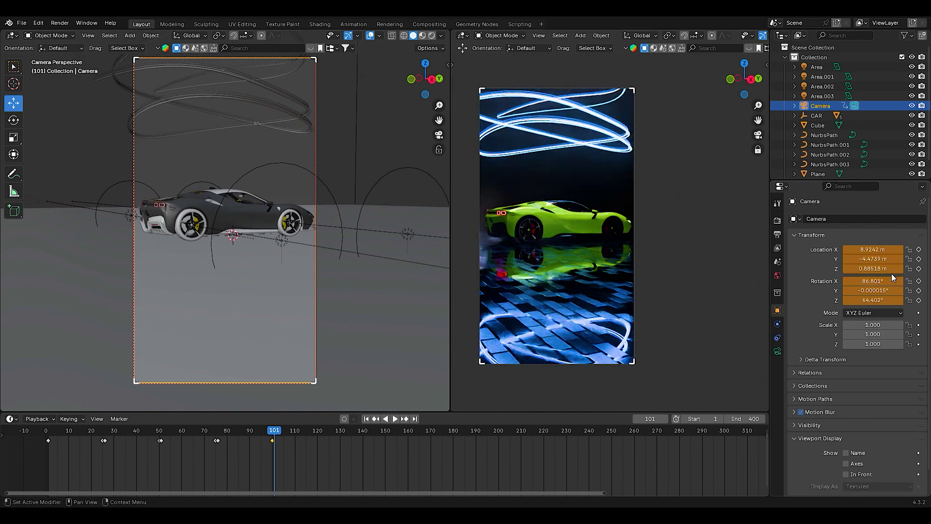
left_click_drag(317, 433, 328, 435)
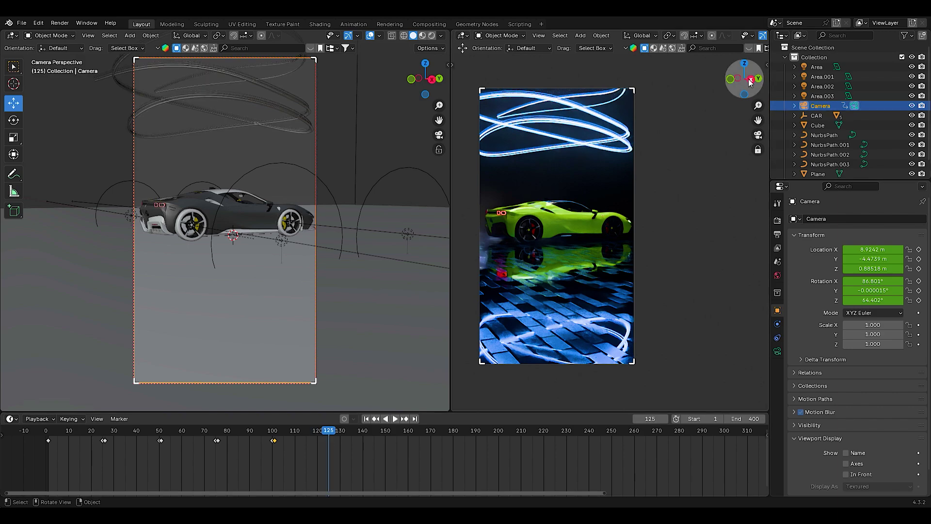
left_click_drag(750, 81, 757, 84)
left_click_drag(758, 120, 757, 119)
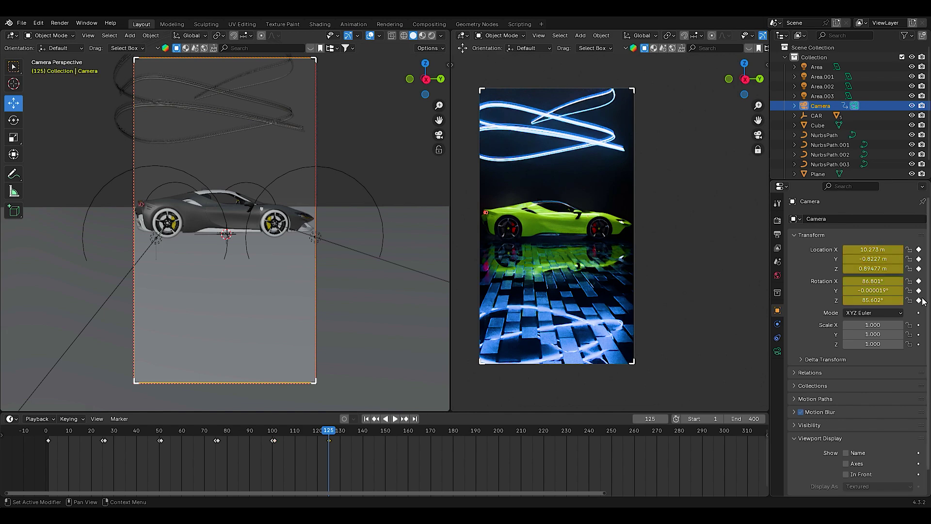
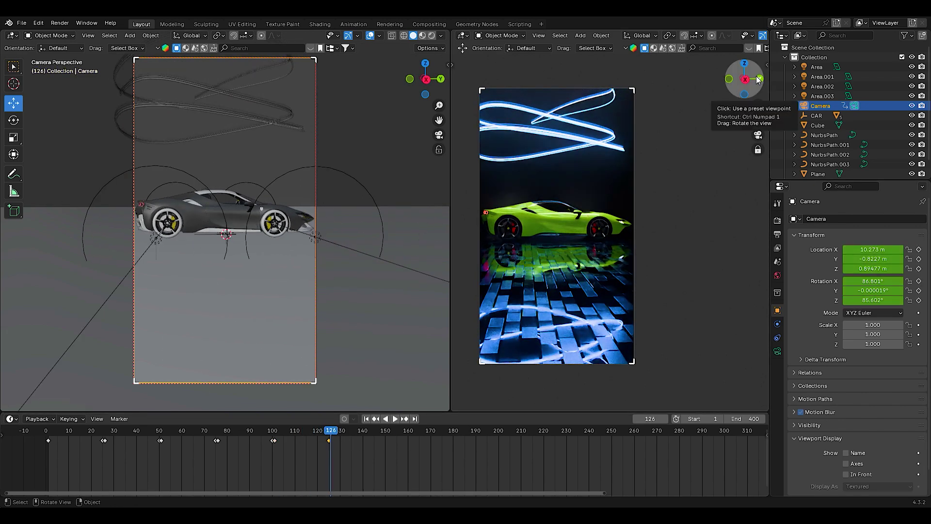
- Keyframe camera shots at frames 126, 150 and 175, moving from front three-quarter to low rear view
left_click_drag(747, 80, 716, 83)
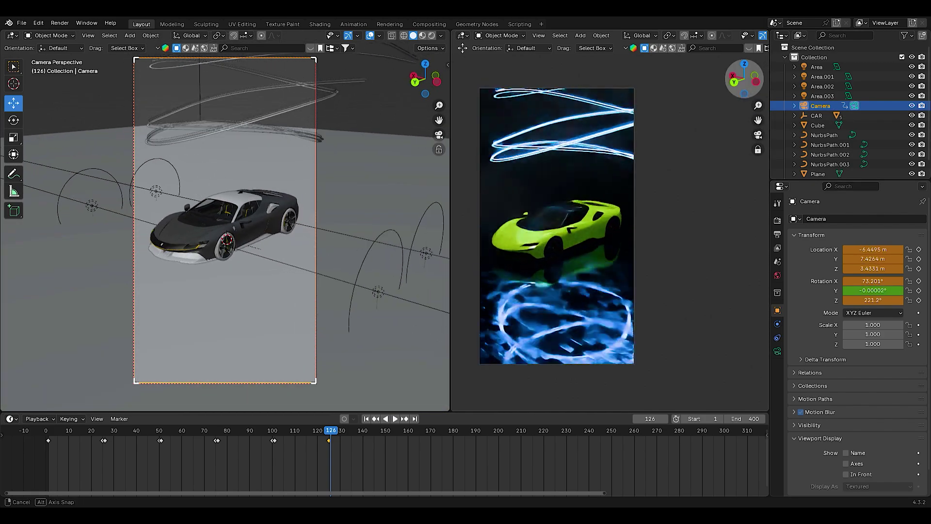
left_click_drag(745, 80, 760, 126)
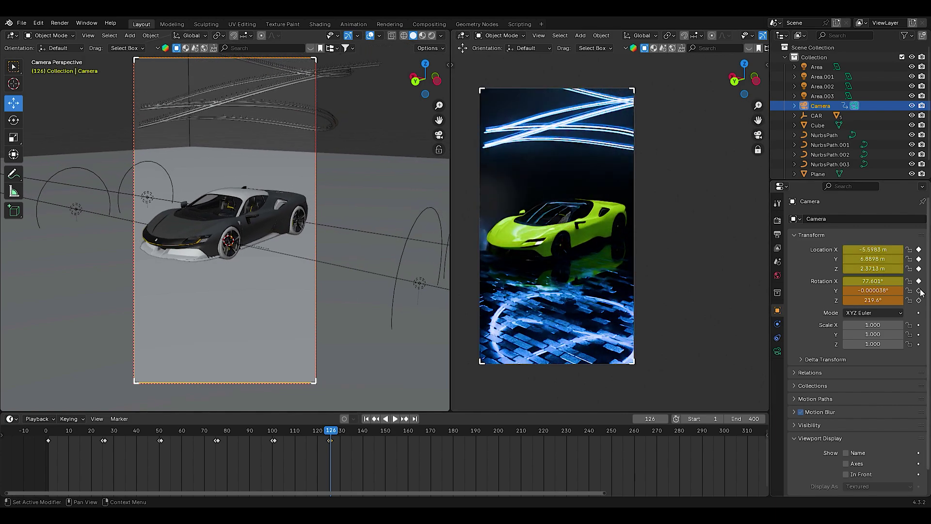
key("space")
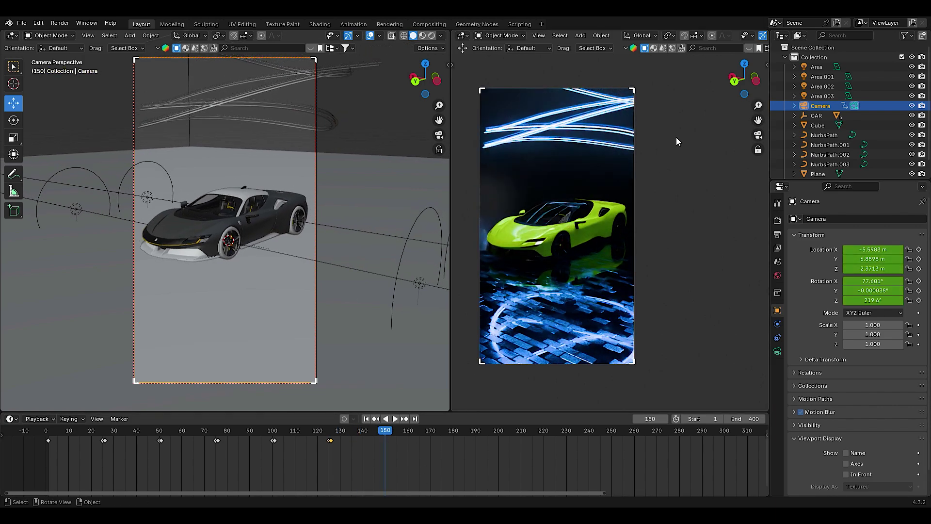
mouse_move(745, 80)
left_mouse_down()
mouse_move(741, 107)
mouse_move(758, 120)
left_mouse_up()
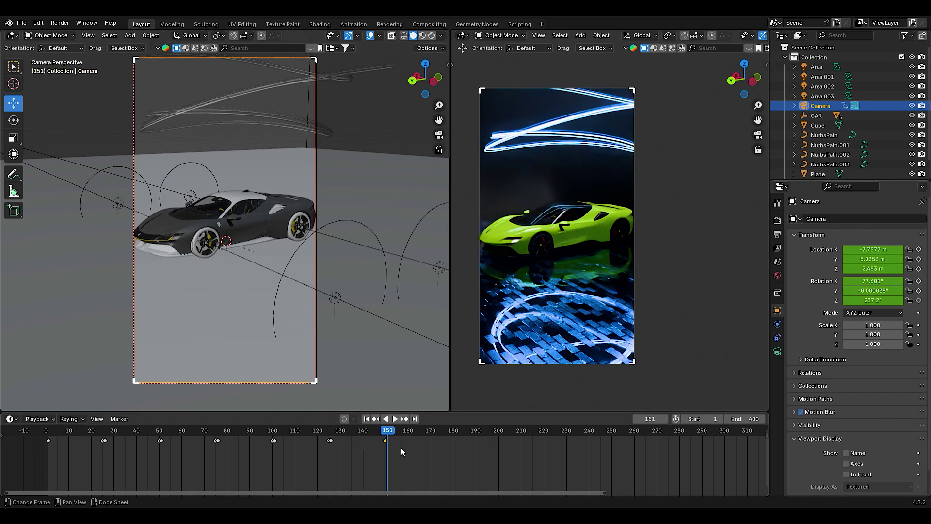
left_click_drag(753, 66, 754, 87)
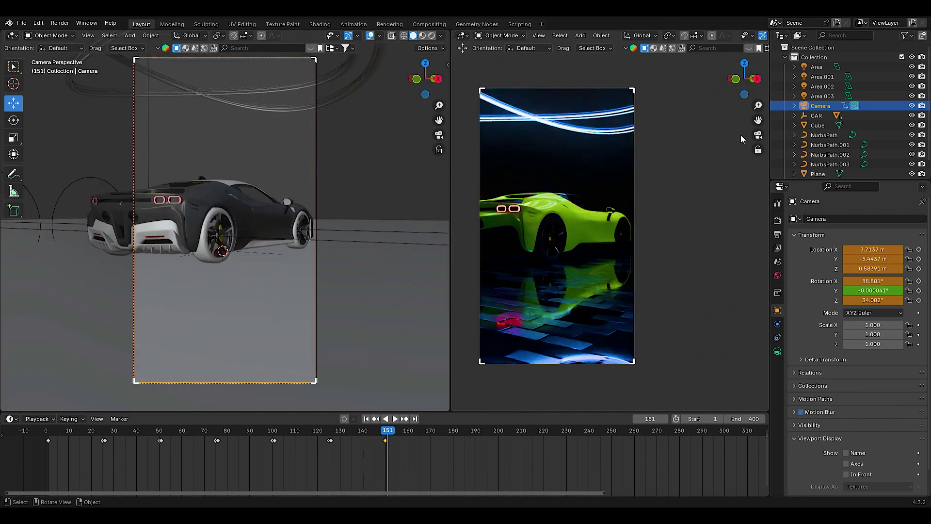
mouse_move(759, 120)
left_mouse_down()
mouse_move(771, 136)
mouse_move(759, 127)
left_mouse_up()
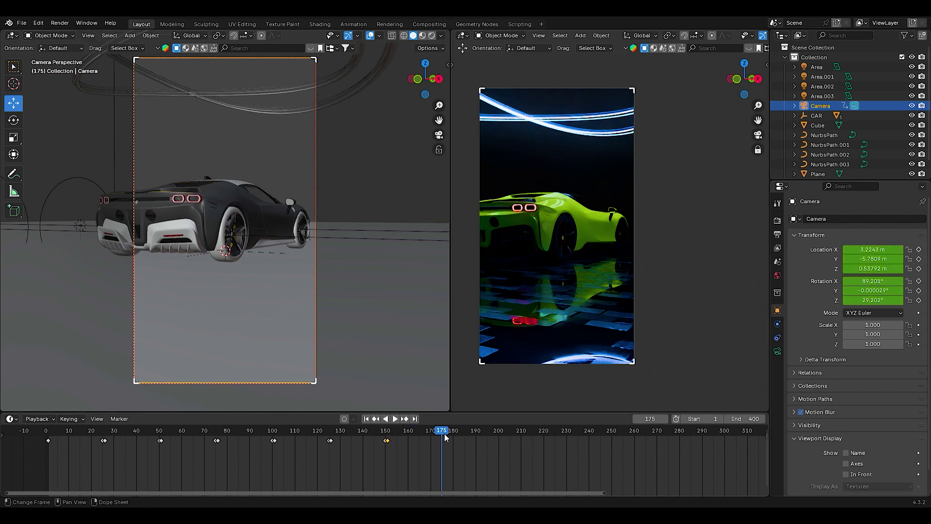
left_click_drag(744, 79, 757, 83)
left_click_drag(758, 120, 762, 124)
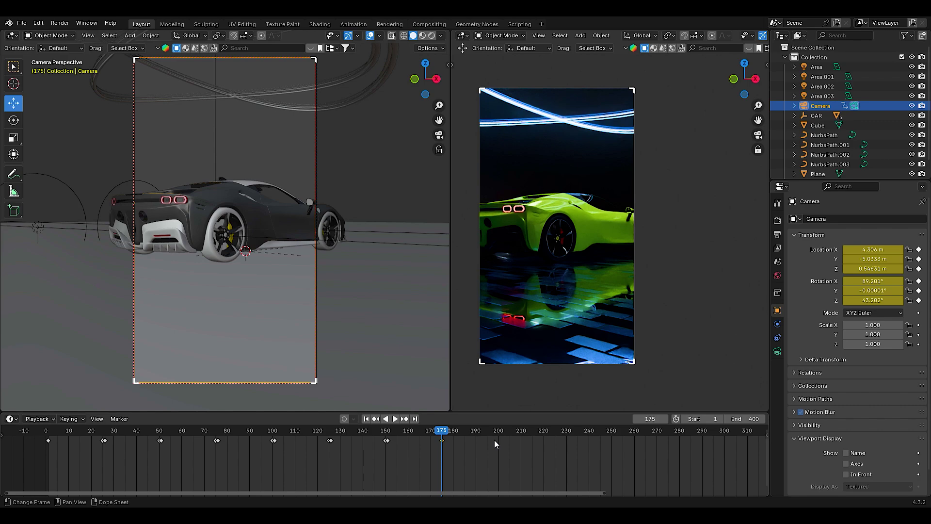
- Swing the camera to a rear-left angle on the car for frame 176
key("space")
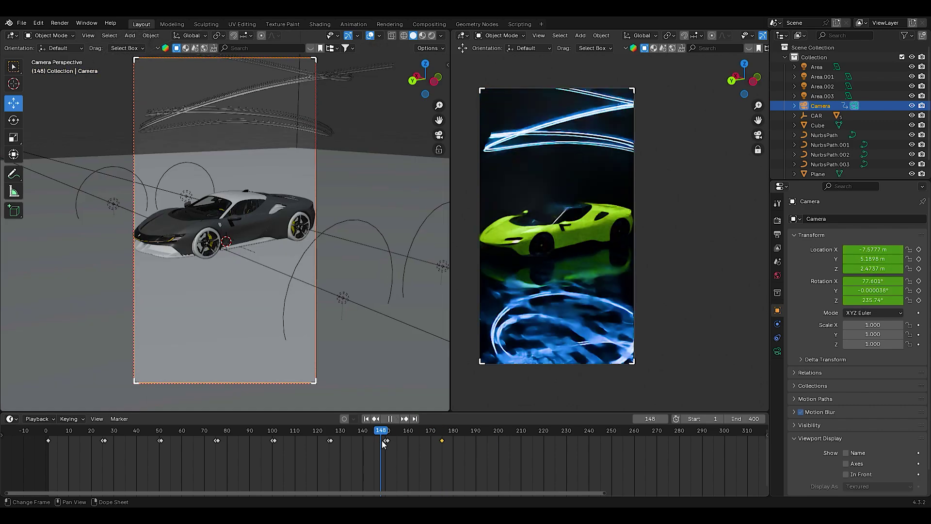
left_click_drag(494, 440, 442, 447)
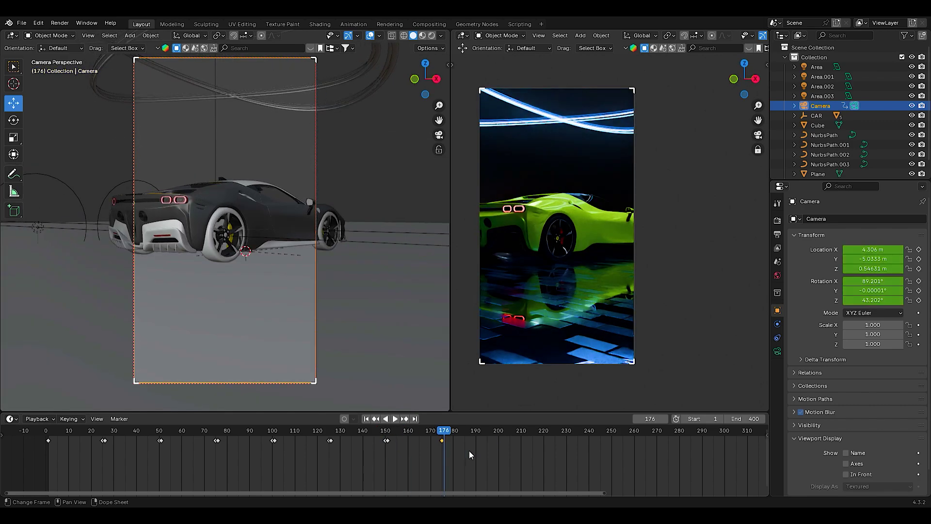
left_click_drag(744, 79, 757, 80)
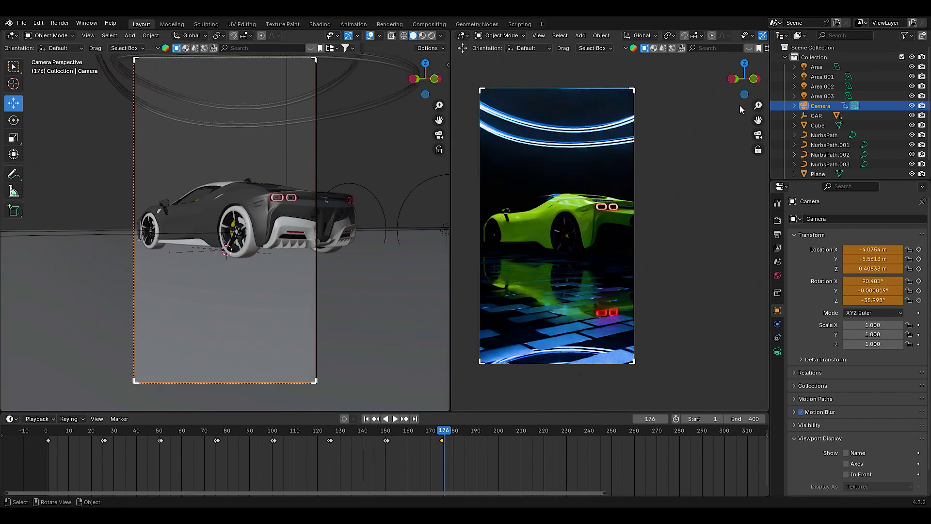
left_click_drag(758, 120, 726, 194)
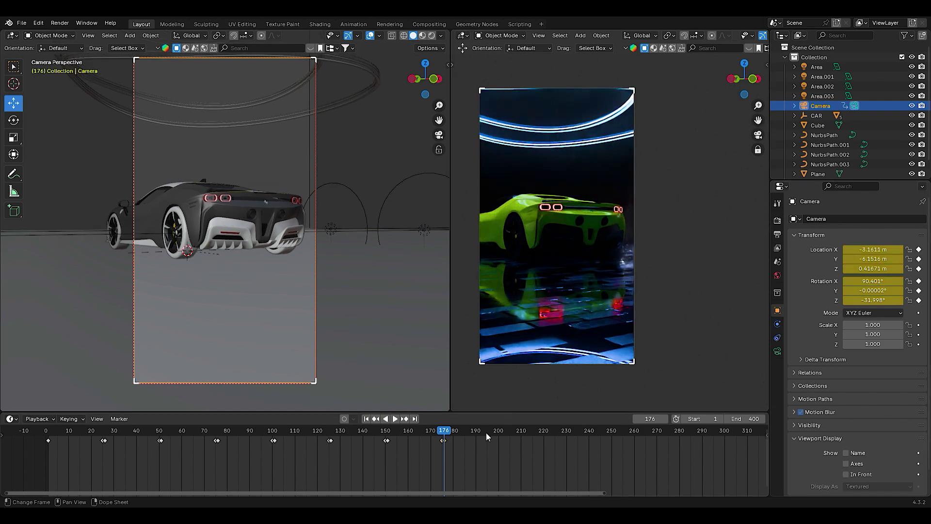
key("space")
- Keyframe a straight rear view at frame 200 and a close rear-quarter taillight shot at 201
left_click_drag(744, 78, 750, 80)
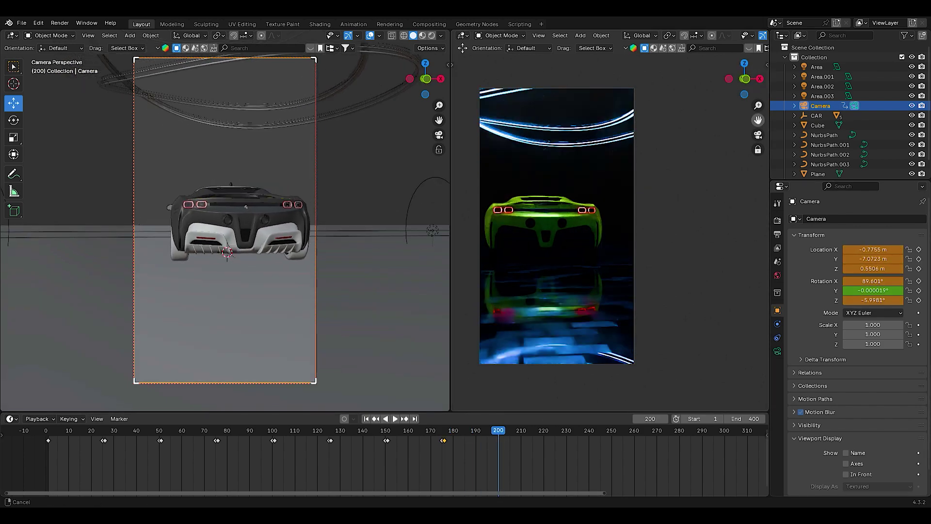
left_click_drag(759, 120, 758, 122)
left_click(918, 249)
left_click(919, 259)
left_click(918, 269)
left_click(919, 290)
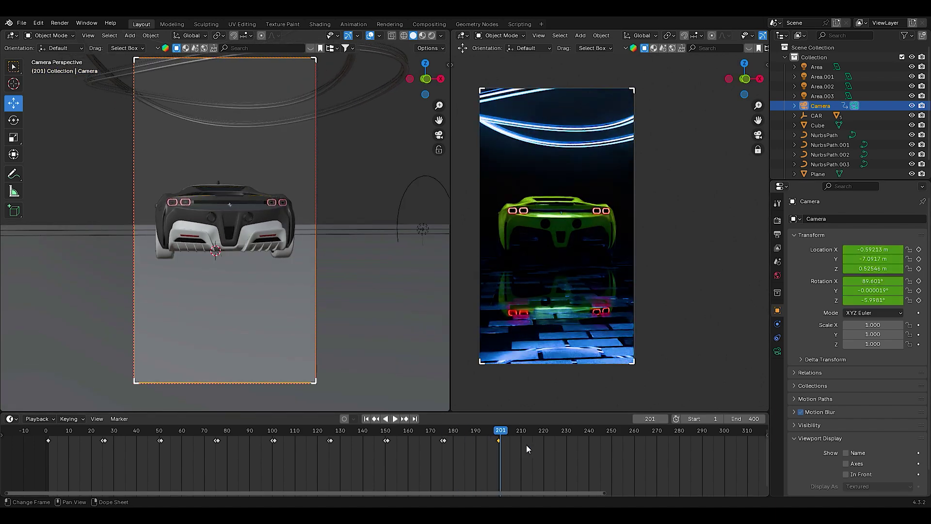
left_click_drag(745, 79, 742, 81)
left_click_drag(758, 120, 764, 122)
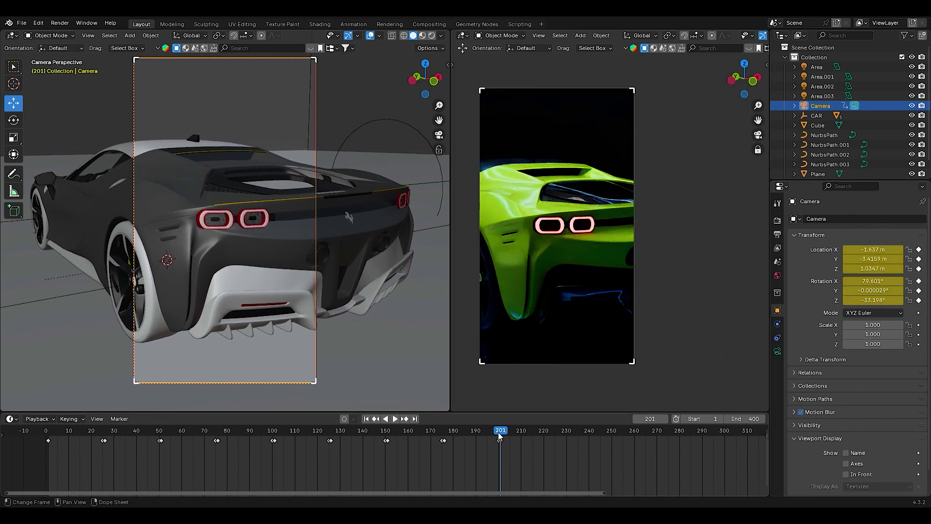
- Frame a close-up of the rear Ferrari lettering for frame 226
key("space")
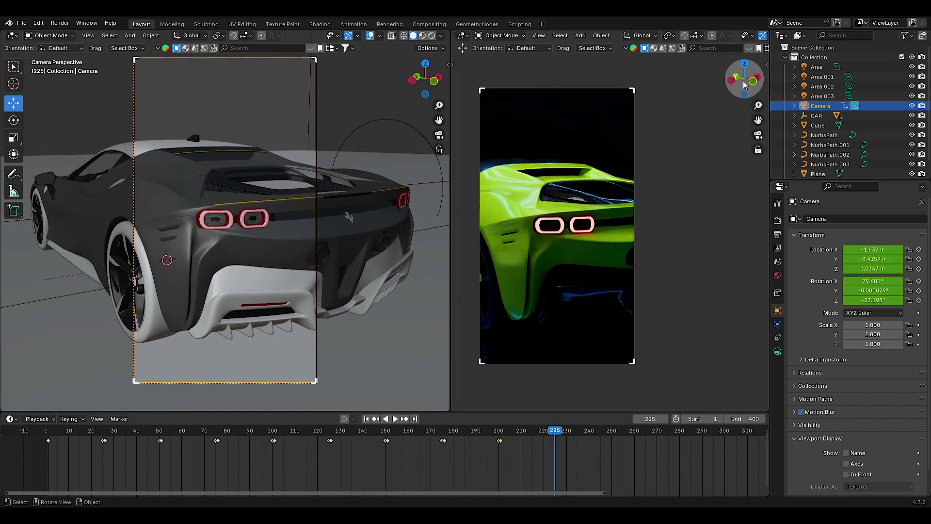
left_click_drag(745, 79, 757, 80)
left_click_drag(758, 120, 776, 121)
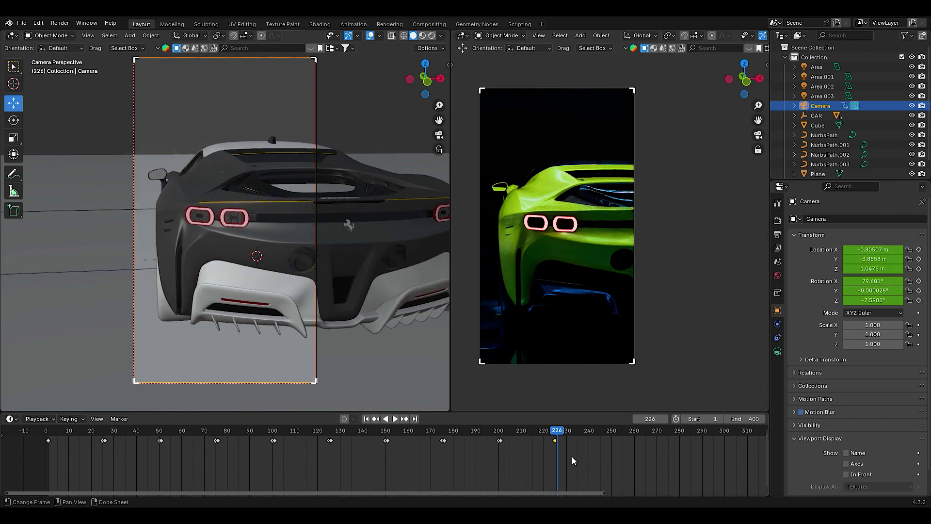
mouse_move(735, 92)
left_mouse_down()
mouse_move(740, 76)
mouse_move(742, 138)
left_mouse_up()
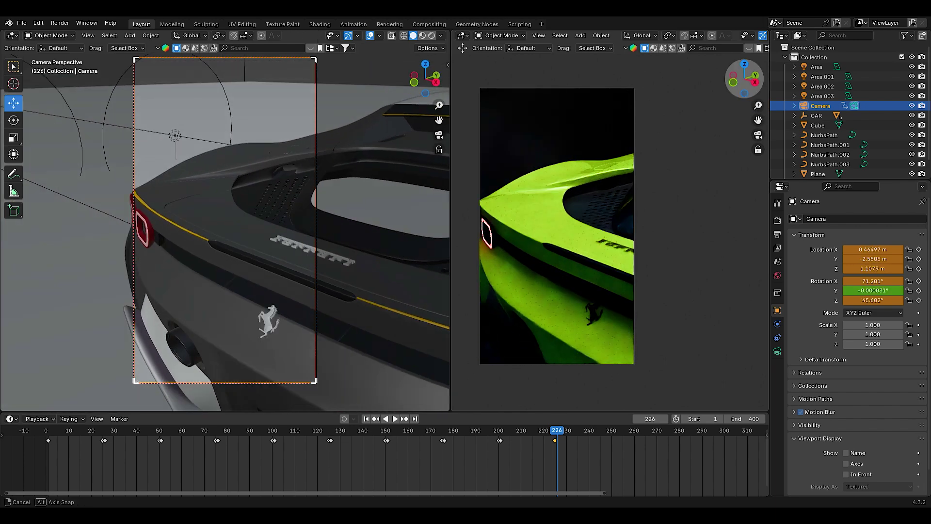
left_click_drag(745, 78, 749, 87)
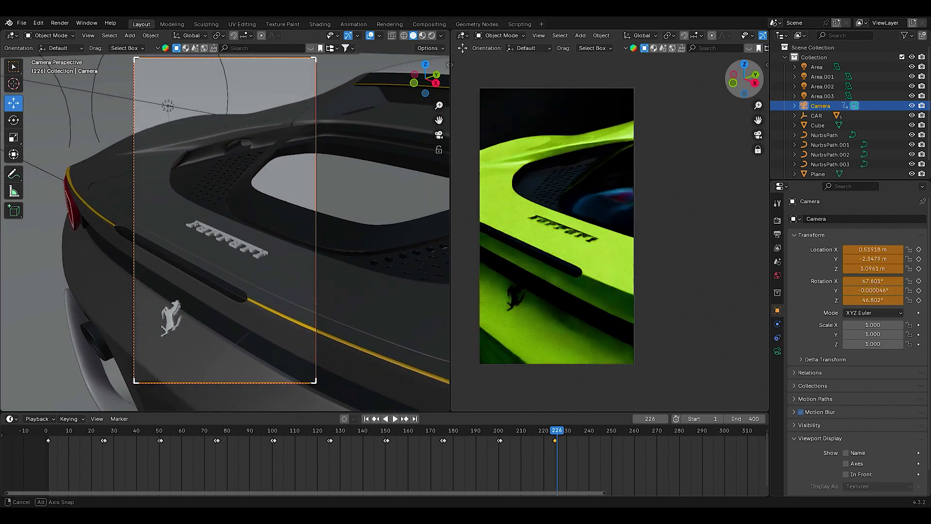
left_click_drag(758, 119, 763, 121)
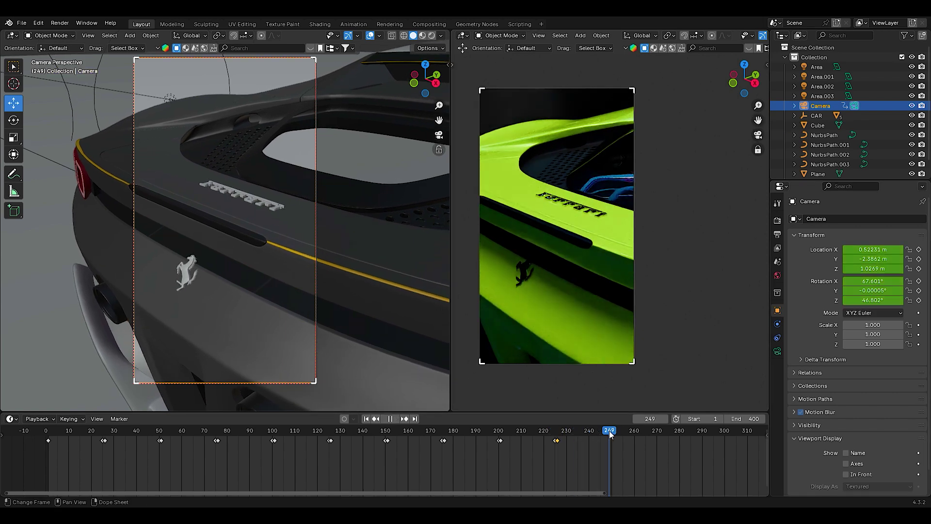
- Key a rear-deck close-up at frame 250, then a whole-car rear three-quarter view at 251
left_click_drag(609, 430, 614, 430)
mouse_move(758, 120)
left_mouse_down()
mouse_move(769, 124)
mouse_move(727, 98)
mouse_move(749, 80)
left_mouse_up()
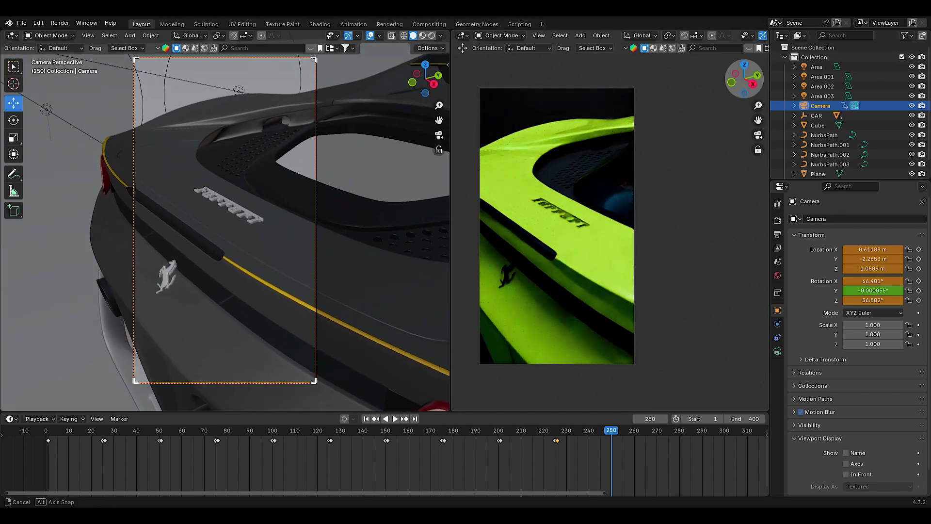
left_click_drag(745, 78, 750, 80)
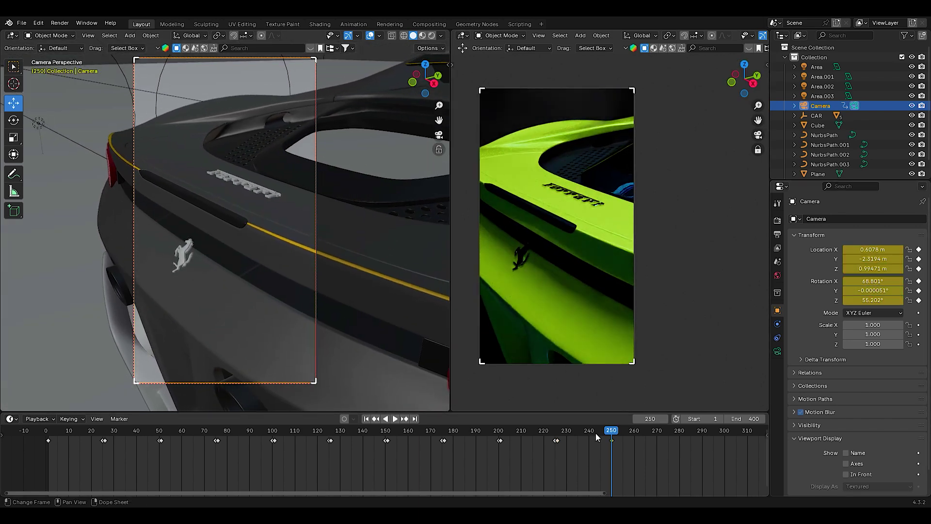
left_click(611, 446)
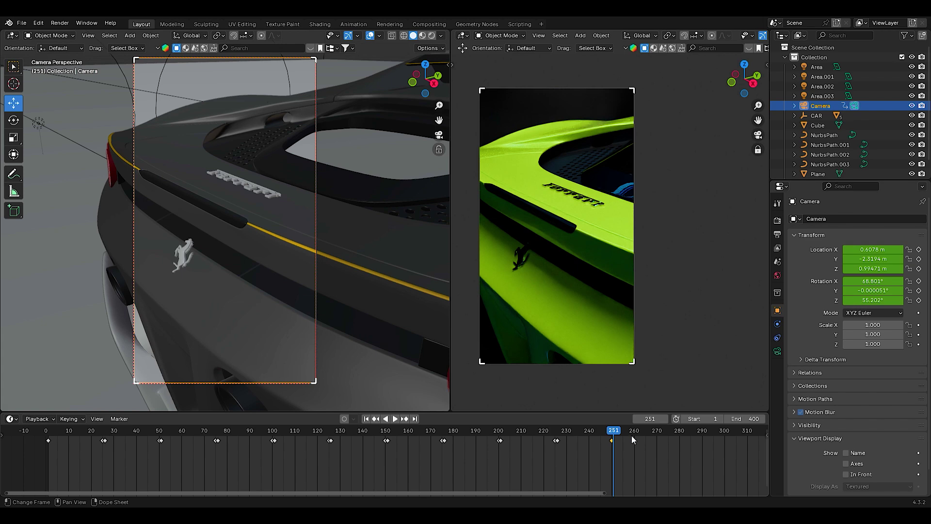
left_click_drag(745, 78, 750, 80)
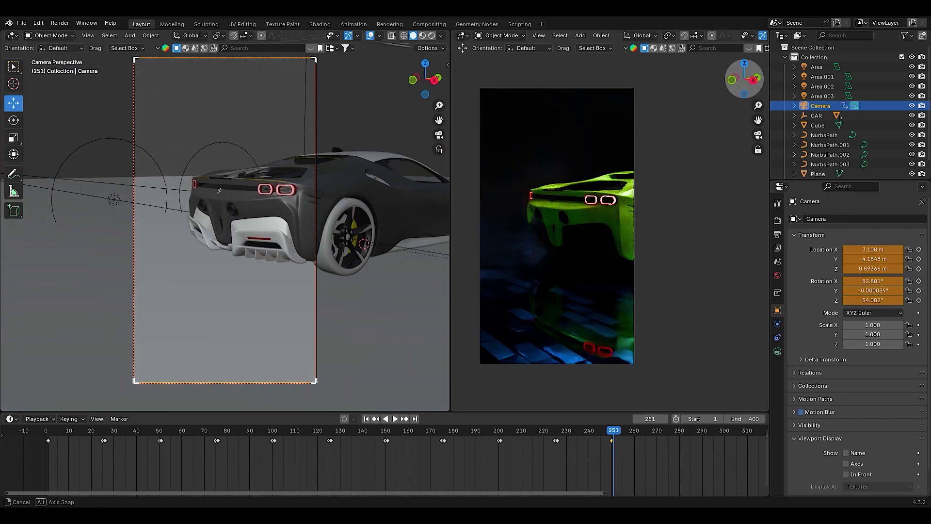
left_click_drag(758, 119, 761, 121)
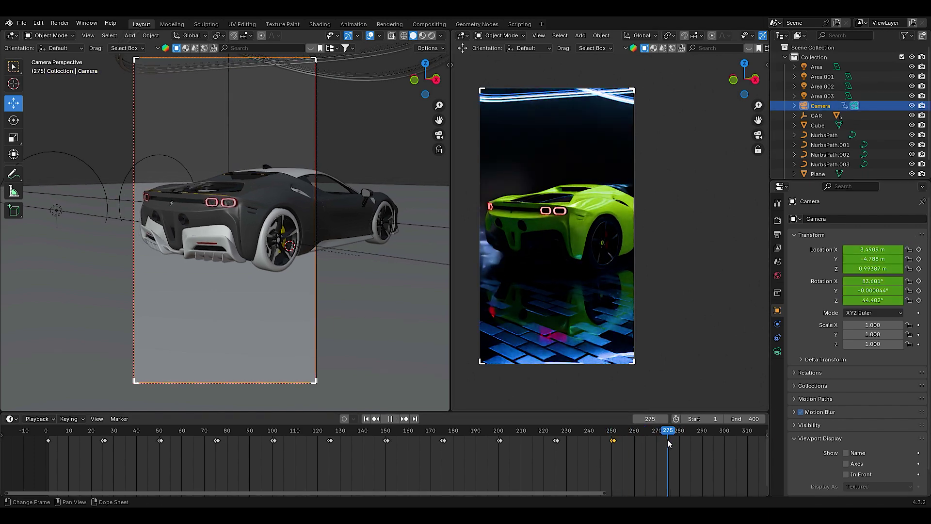
left_click_drag(749, 80, 777, 82)
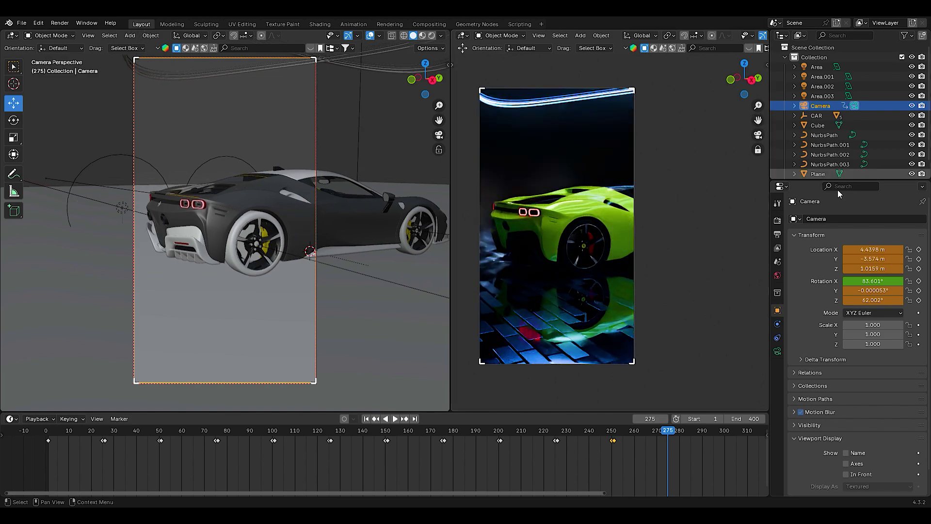
- Key a high side view over the intake and rear haunch at frame 276, then play
left_click_drag(607, 441, 669, 442)
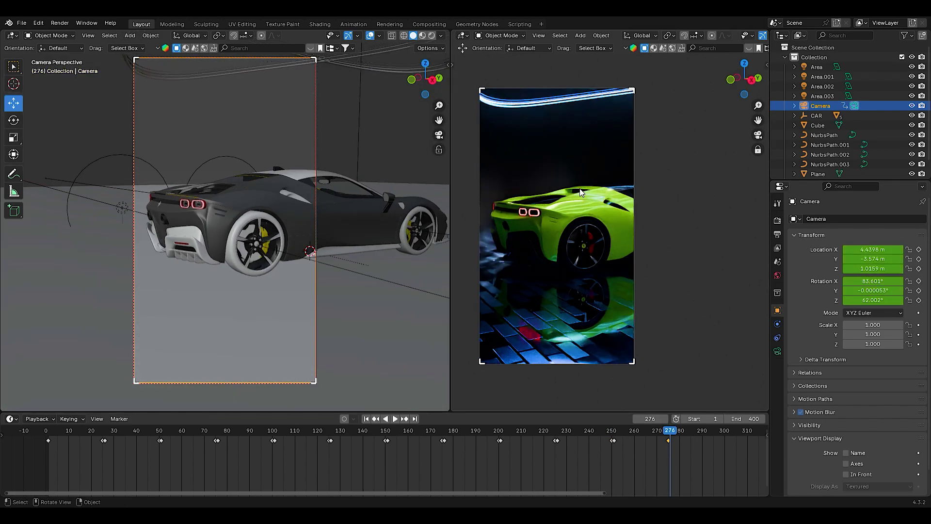
left_click_drag(745, 80, 737, 155)
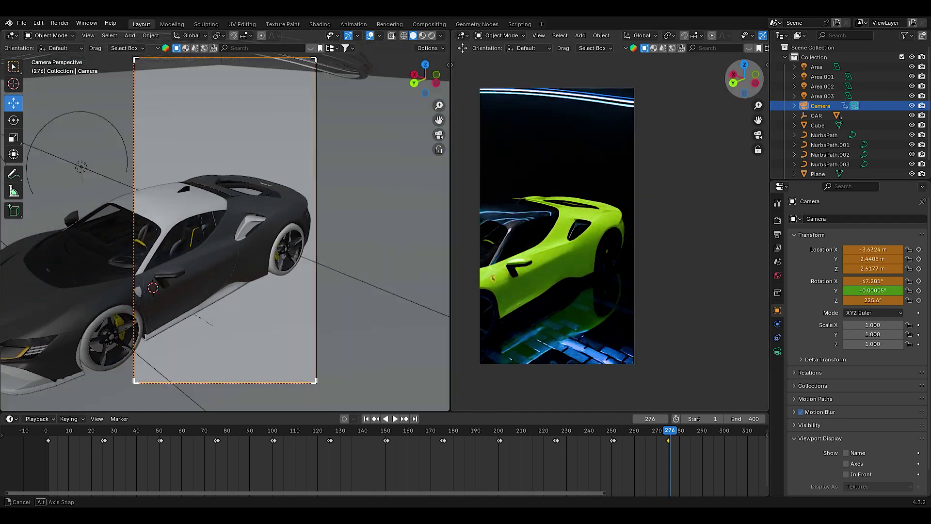
mouse_move(738, 154)
left_mouse_down()
mouse_move(734, 115)
mouse_move(758, 120)
left_mouse_up()
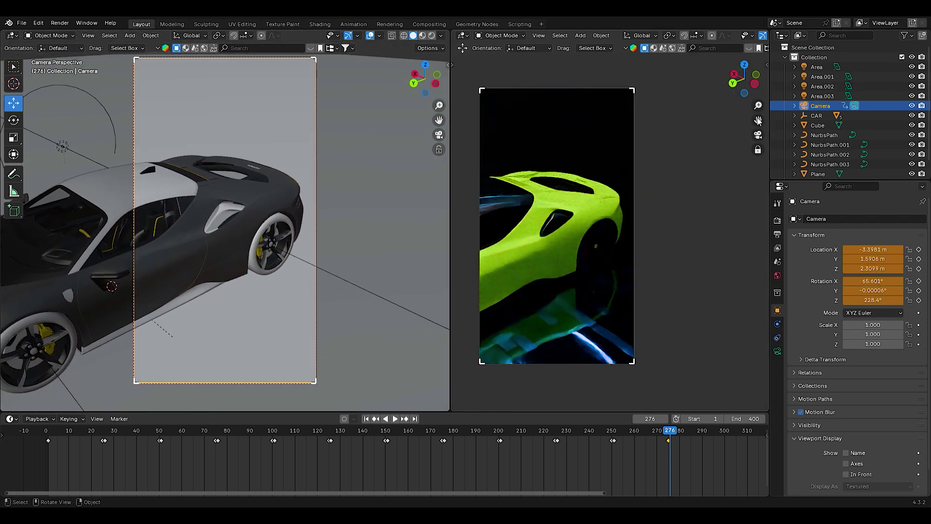
key("space")
left_click_drag(499, 497, 694, 496)
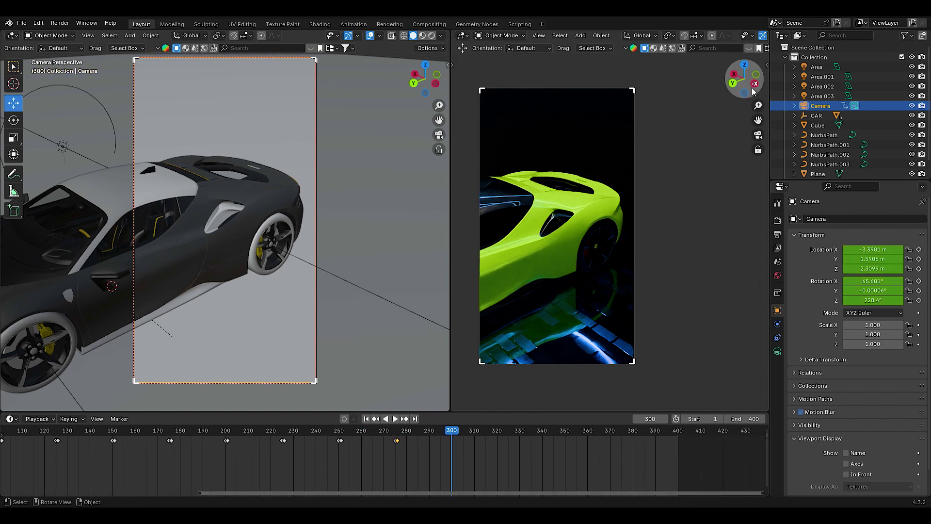
- Keyframe a close-up of the front bonnet badge at frames 301 and 325
left_click_drag(754, 92, 735, 80)
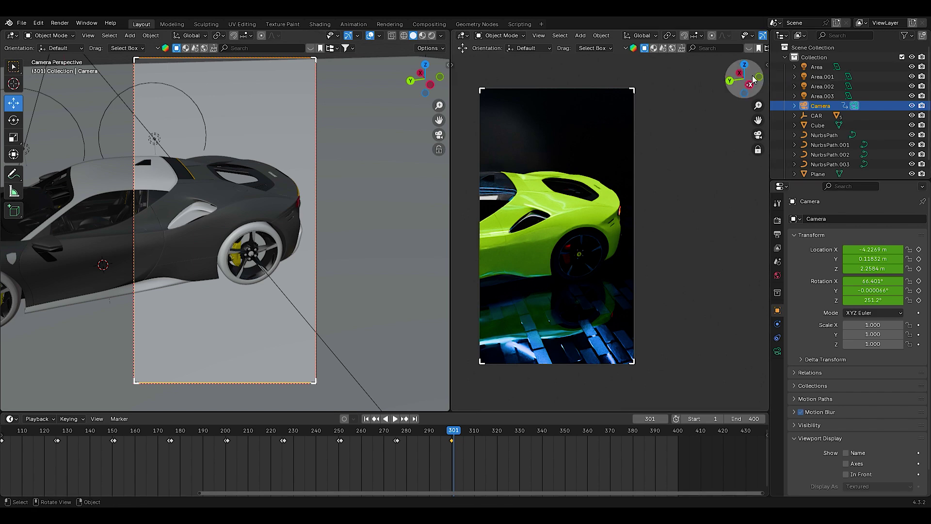
mouse_move(745, 80)
left_mouse_down()
mouse_move(735, 110)
mouse_move(758, 120)
mouse_move(696, 177)
mouse_move(746, 104)
mouse_move(737, 145)
mouse_move(758, 160)
left_mouse_up()
left_click_drag(758, 120, 758, 160)
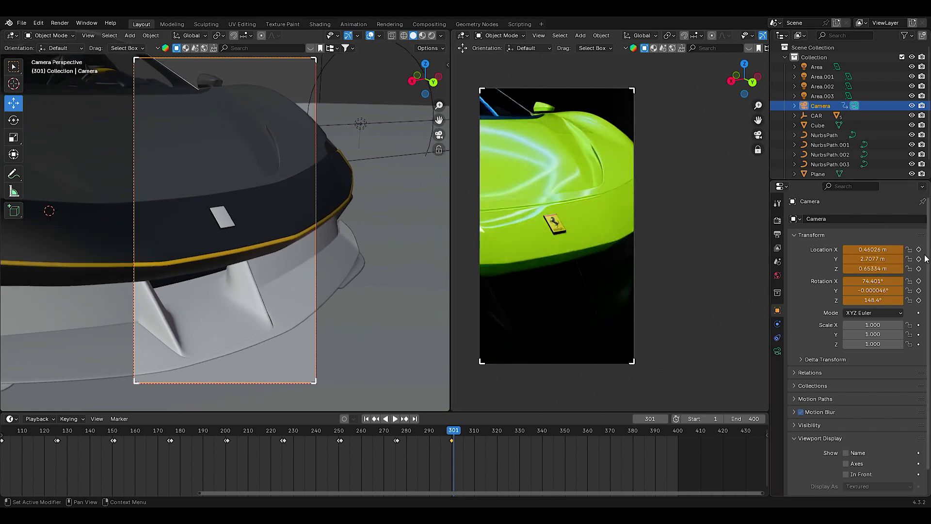
left_click_drag(511, 441, 508, 440)
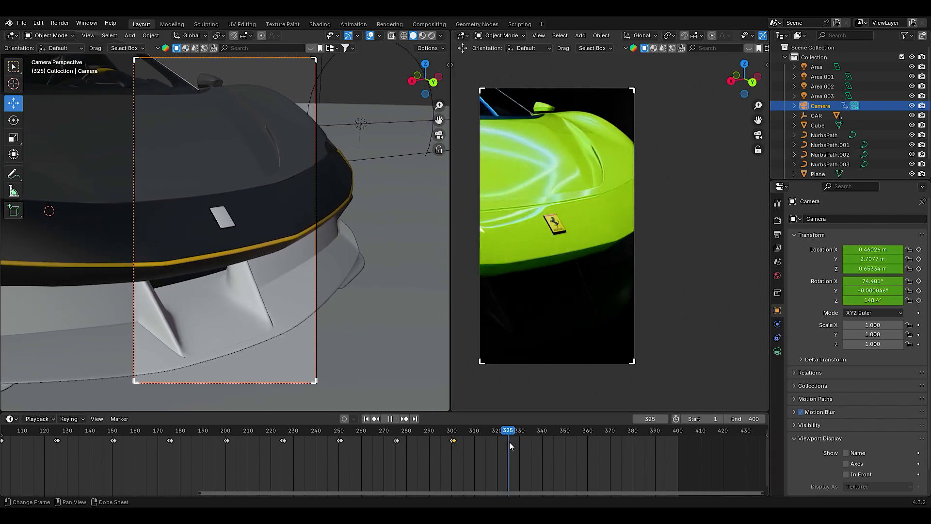
left_click_drag(726, 83, 744, 80)
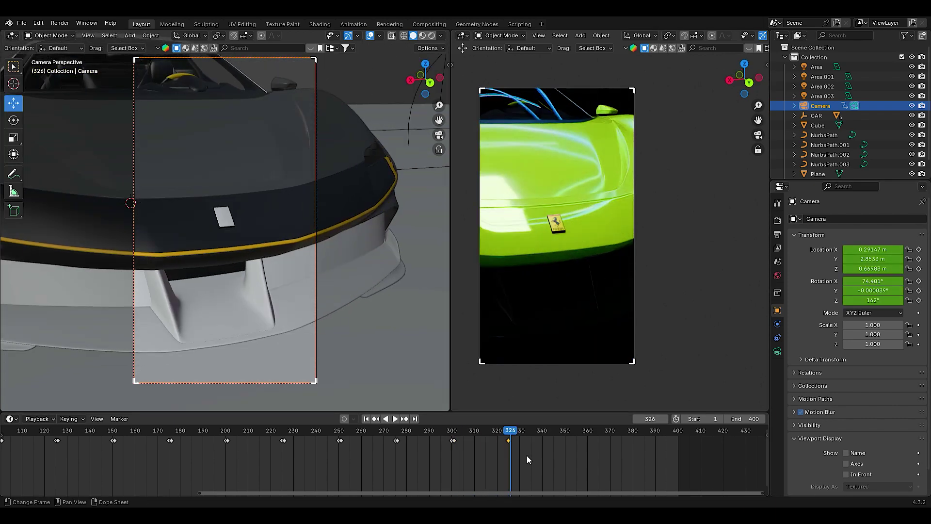
middle_click_drag(547, 242, 547, 242)
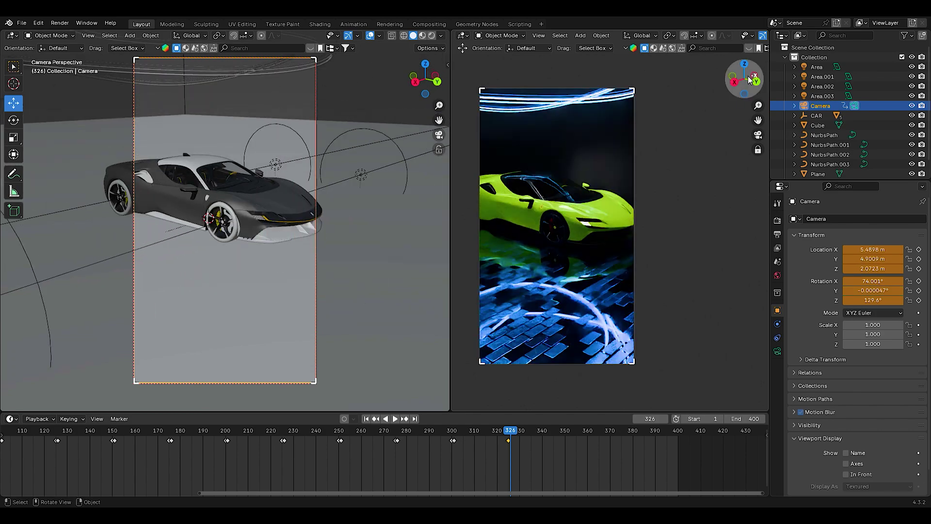
- Key a high side view over the rear wheel at frame 326 and preview it
left_click_drag(745, 79, 749, 89)
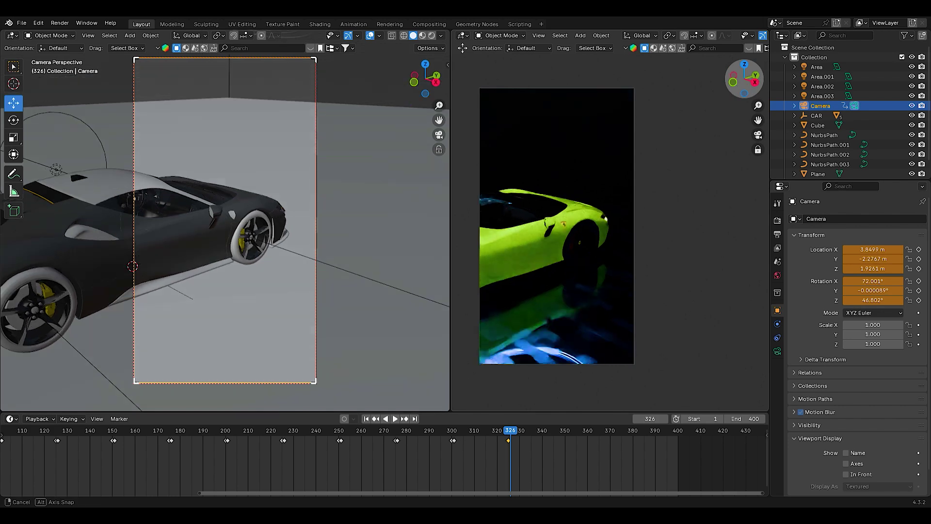
left_click_drag(750, 89, 747, 85)
left_click_drag(759, 120, 758, 119)
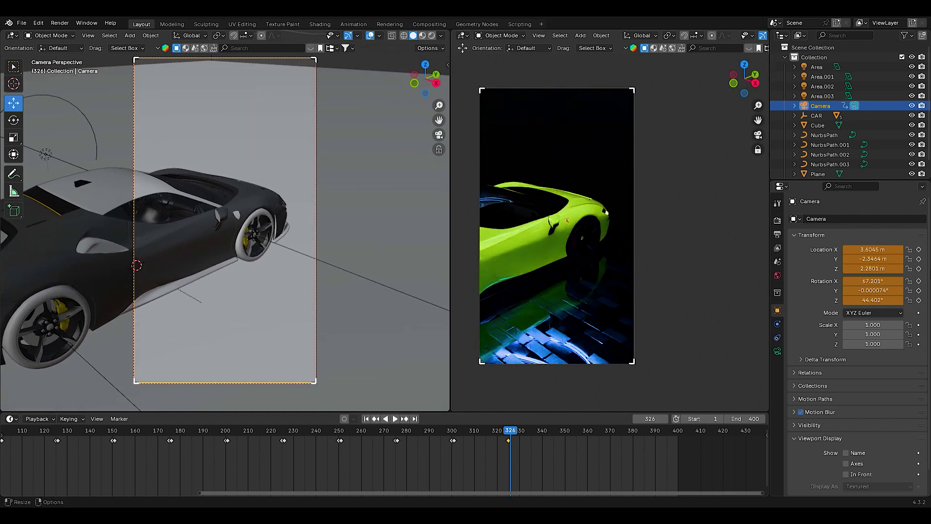
left_click_drag(516, 436, 544, 444)
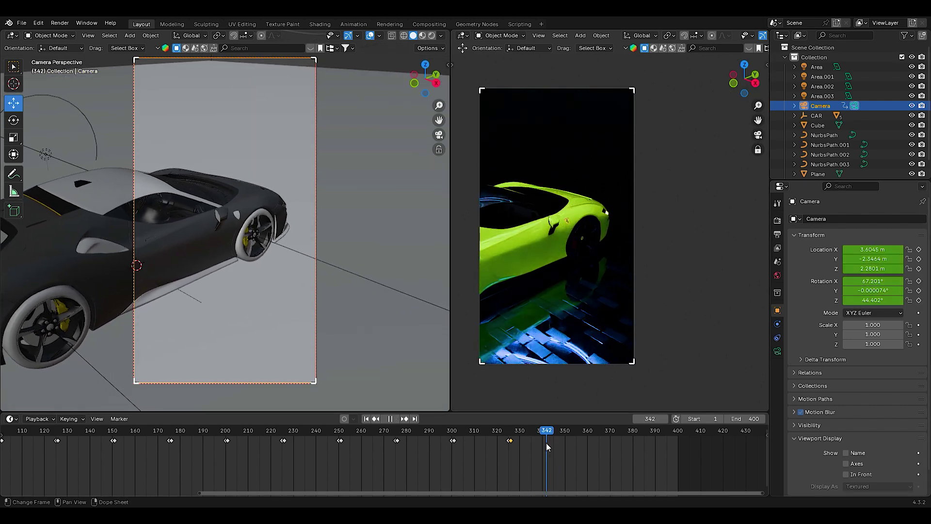
- Move the camera into the cockpit facing the steering wheel at frame 351
key("Escape")
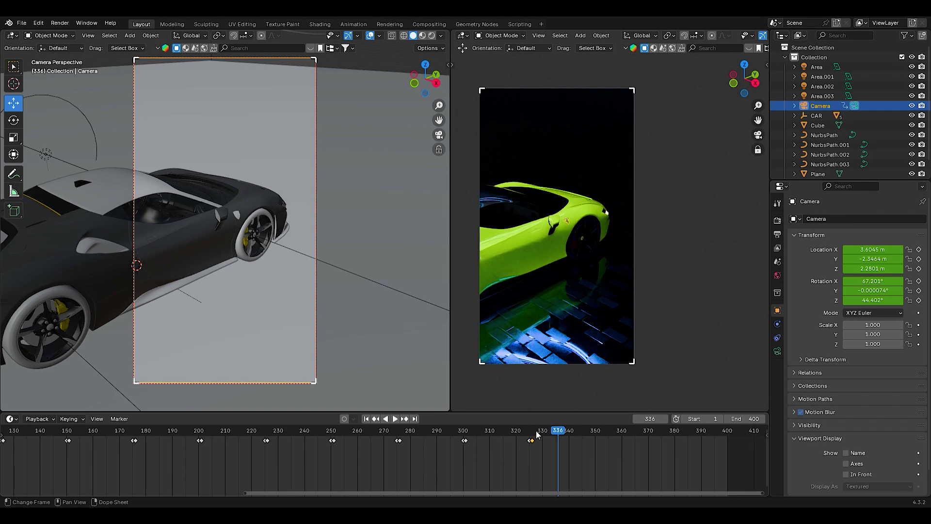
scroll(533, 443, "up", 1)
left_click_drag(535, 435, 597, 439)
left_click_drag(745, 77, 930, 257)
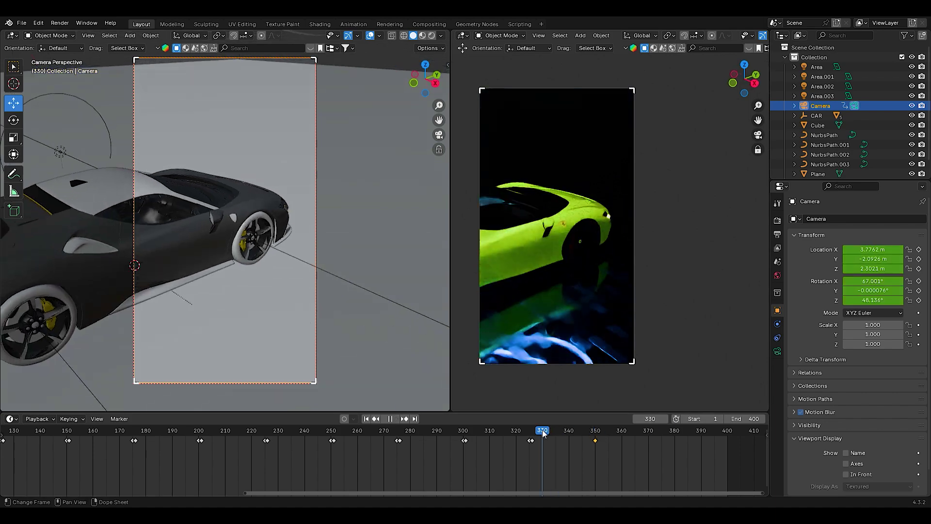
left_click_drag(543, 429, 610, 436)
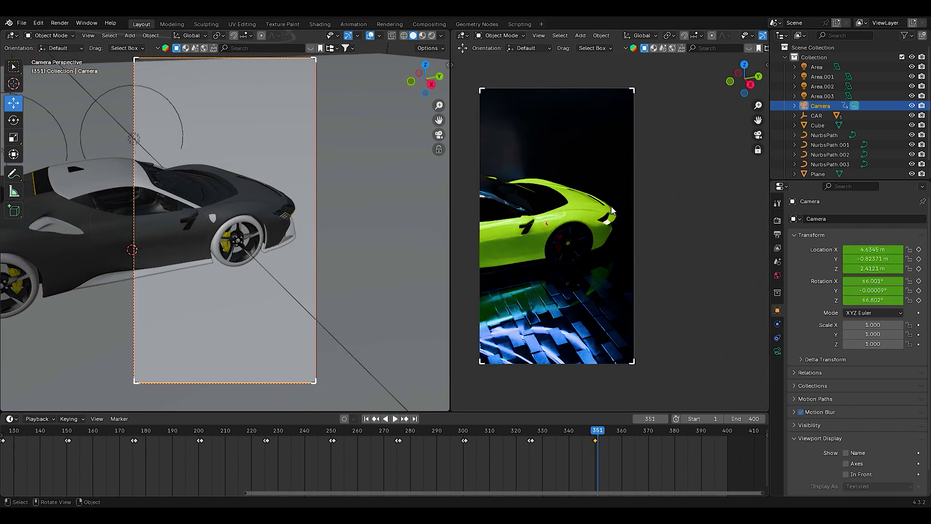
mouse_move(719, 74)
left_mouse_down()
mouse_move(728, 101)
mouse_move(740, 97)
left_mouse_up()
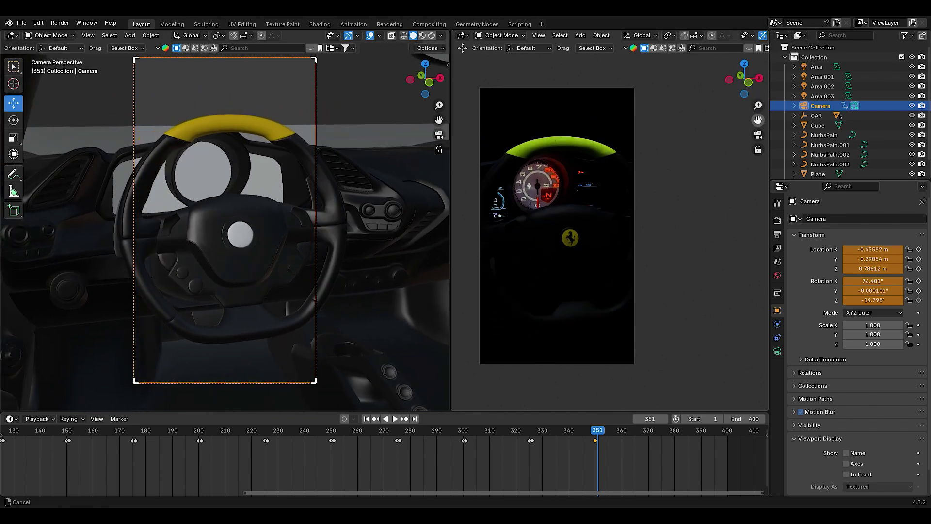
left_click_drag(740, 97, 746, 85)
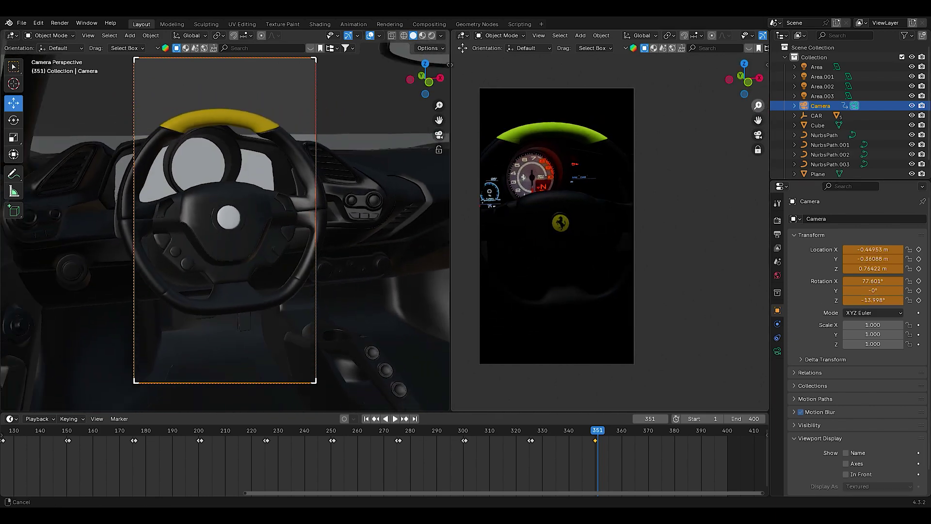
scroll(757, 161, "down", 2)
left_click_drag(746, 92, 758, 121)
- Set focal length to 45 mm, key the steering-wheel shot to frame 375, then swing away at 376
left_click(777, 351)
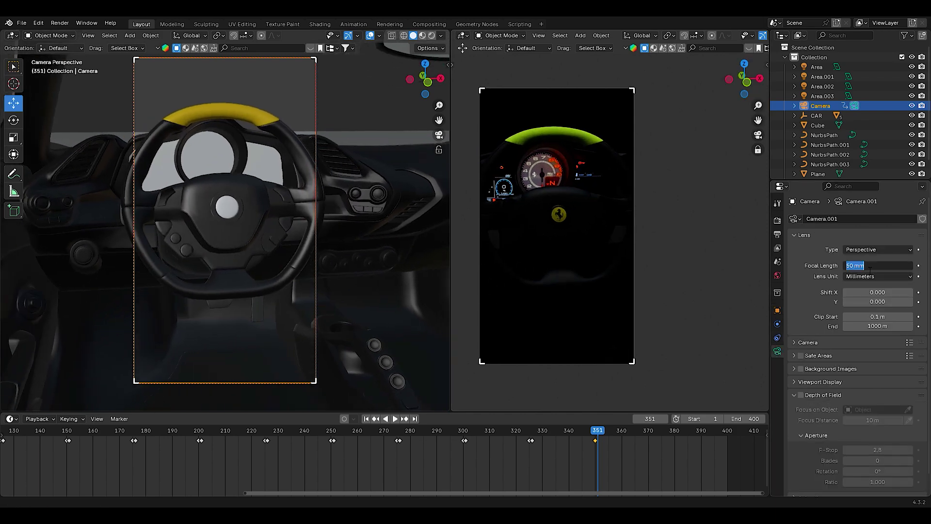
type("45")
key("Return")
left_click_drag(758, 120, 758, 126)
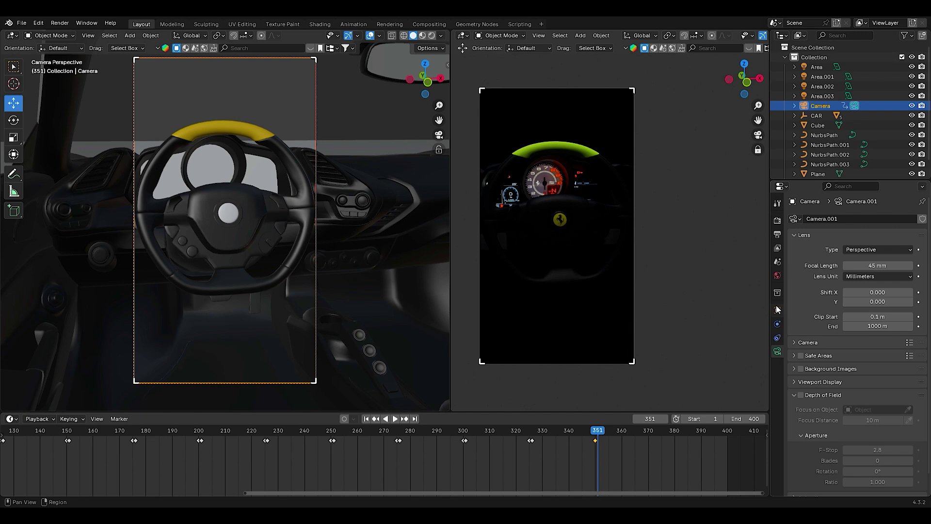
left_click(778, 310)
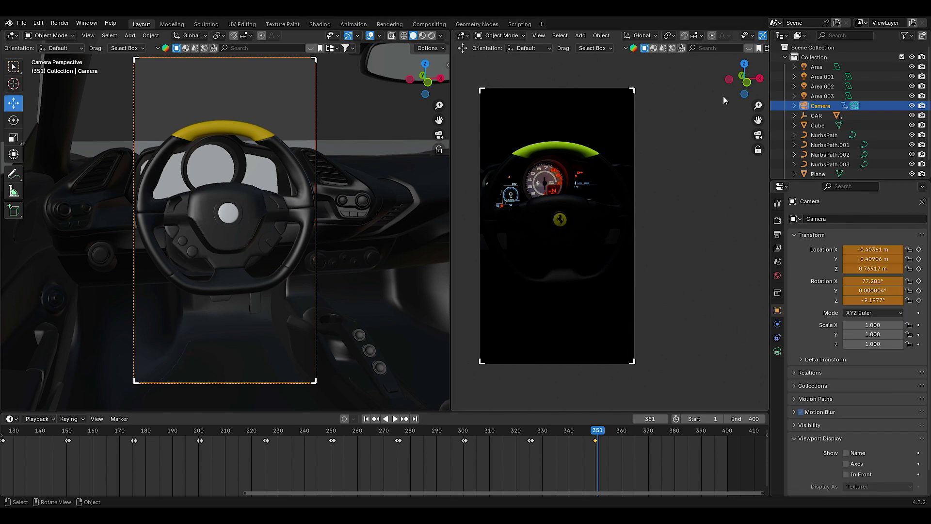
mouse_move(751, 101)
left_mouse_down()
mouse_move(737, 100)
mouse_move(738, 83)
mouse_move(771, 121)
left_mouse_up()
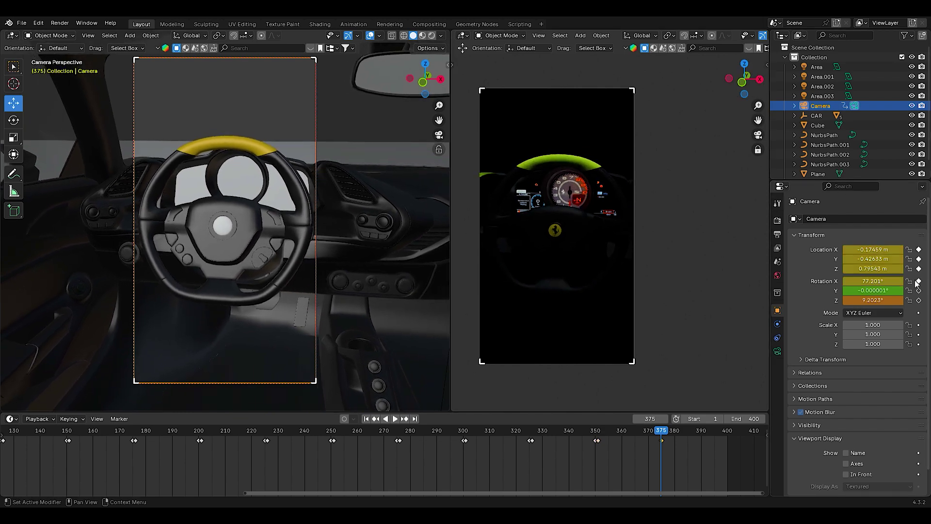
left_click(663, 430)
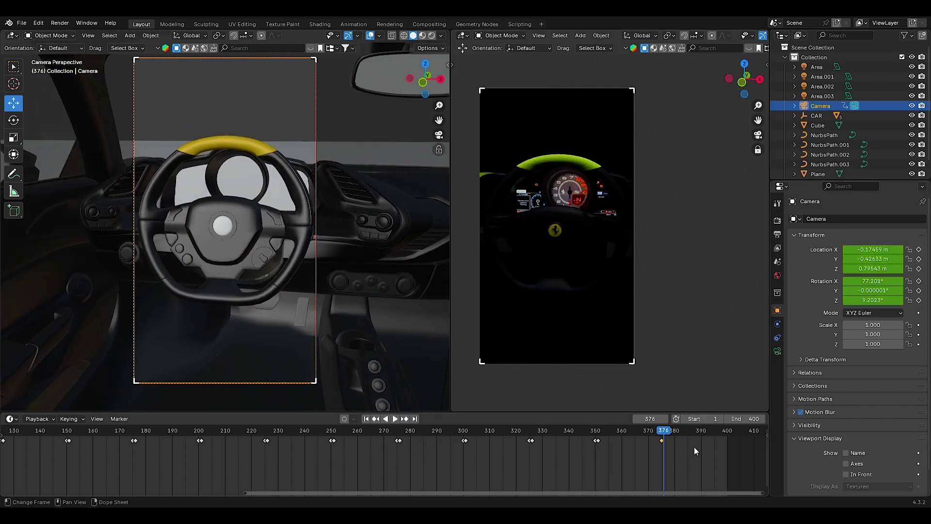
mouse_move(767, 288)
middle_mouse_down()
mouse_move(689, 137)
mouse_move(709, 175)
middle_mouse_up()
- Key a close-up of the door's Ferrari shield badge at frame 400
scroll(708, 175, "up", 8)
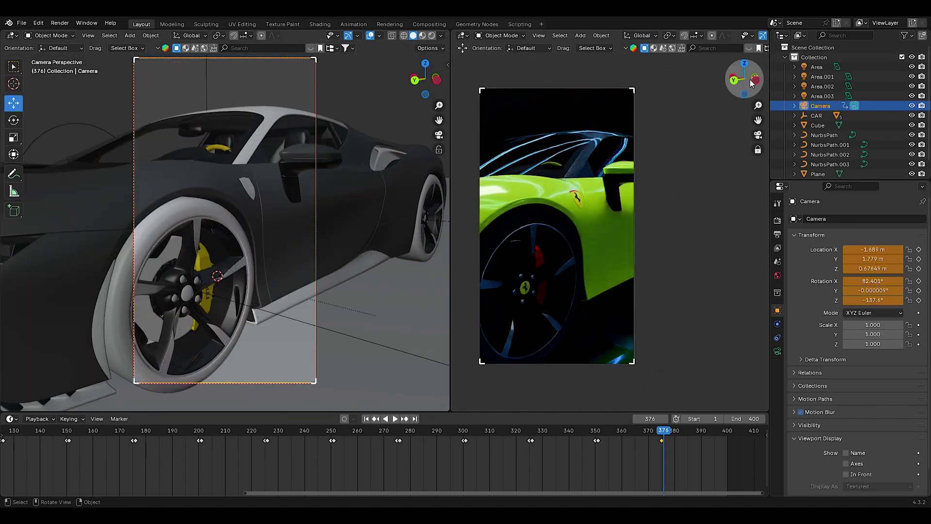
middle_click_drag(765, 118, 729, 124)
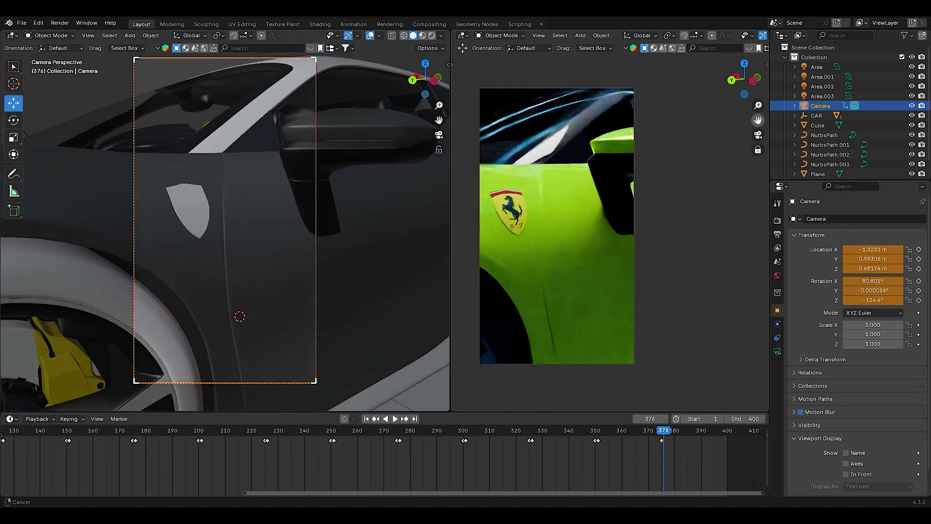
left_click_drag(758, 119, 754, 167)
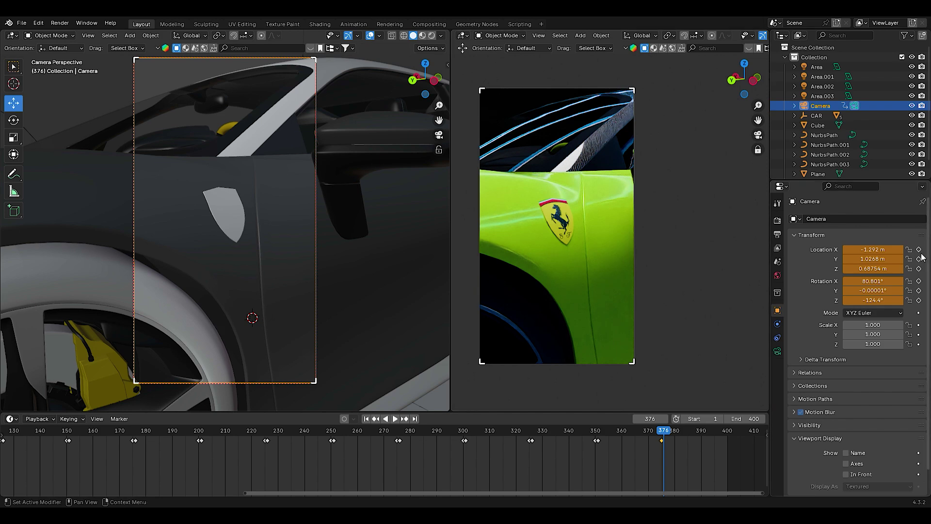
left_click_drag(745, 79, 728, 82)
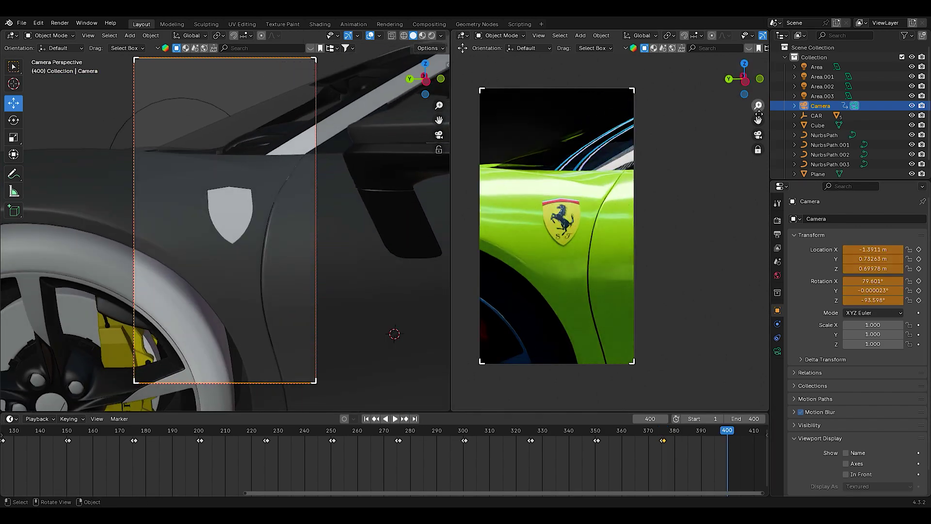
left_click_drag(759, 120, 758, 120)
- Set all camera keyframes to Linear interpolation and return to frame 1
scroll(535, 450, "down", 5)
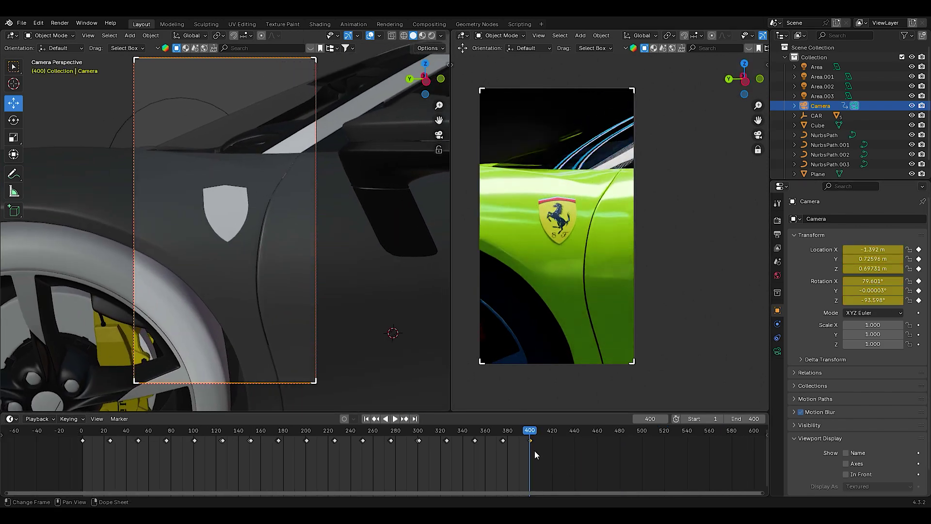
left_click(485, 450)
key("t")
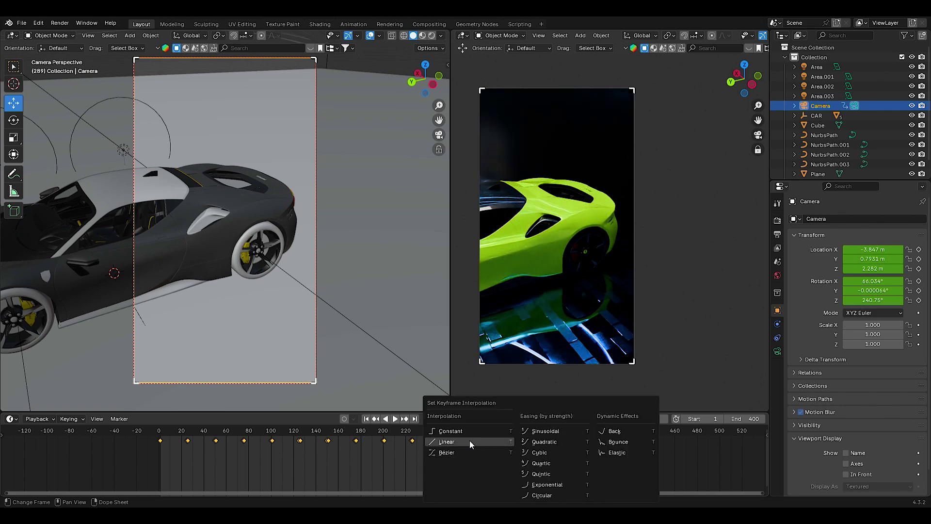
left_click(469, 441)
left_click_drag(439, 434, 160, 434)
- Select the ground plane and show its GROUND material nodes in the lower editor
left_click(544, 341)
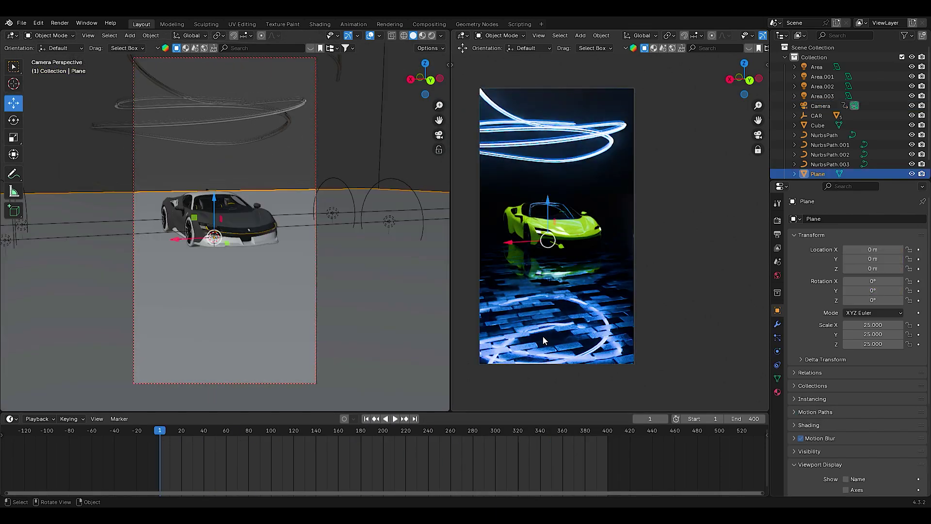
left_click_drag(367, 413, 367, 352)
left_click(12, 358)
left_click(48, 448)
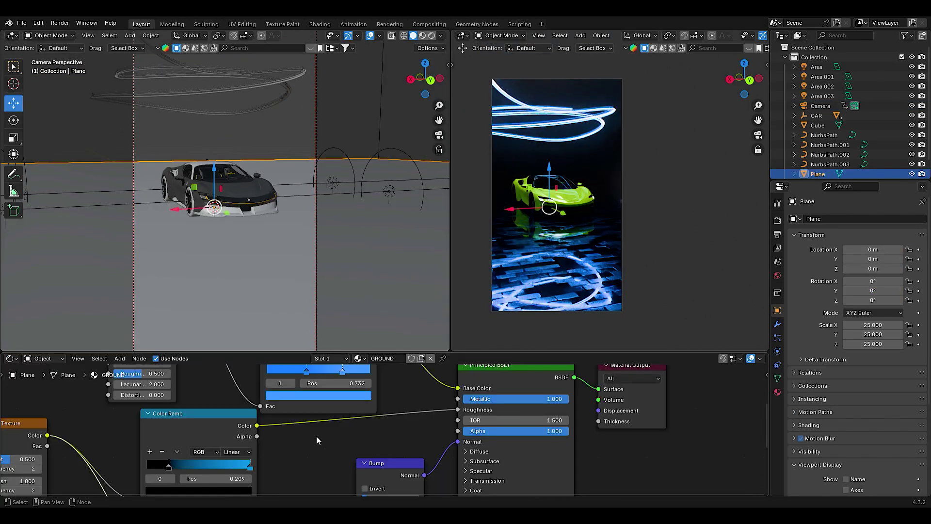
scroll(379, 443, "up", 1)
- Set the Color Ramp stop to full brightness and hex colour 238ACC
left_click(359, 425)
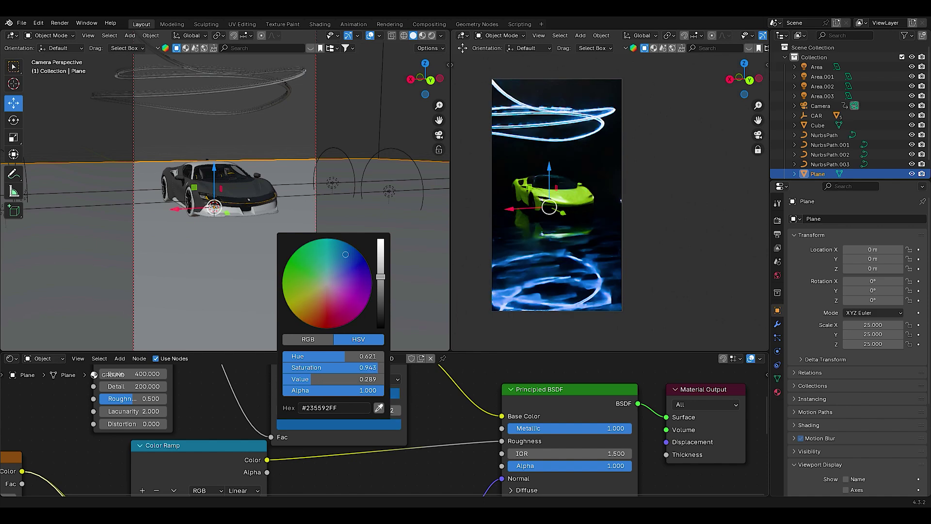
left_click(333, 425)
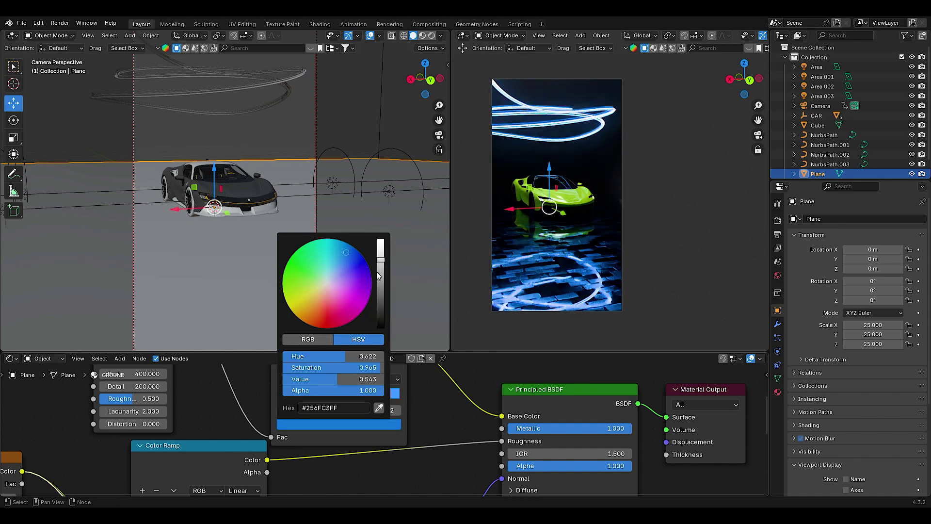
left_click_drag(381, 262, 381, 239)
left_click(339, 425)
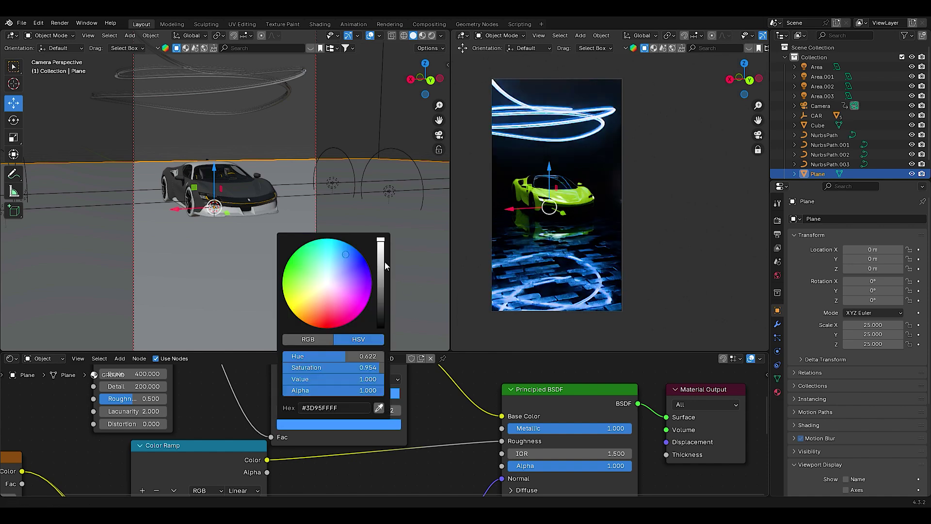
left_click(340, 424)
left_click(335, 407)
type("238ACC")
key("Return")
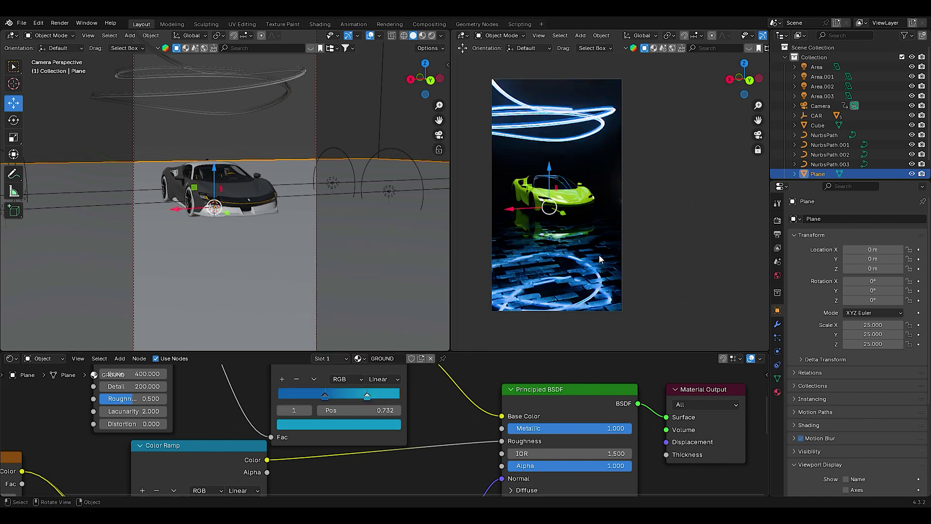
key("n")
key("n")
key("Home")
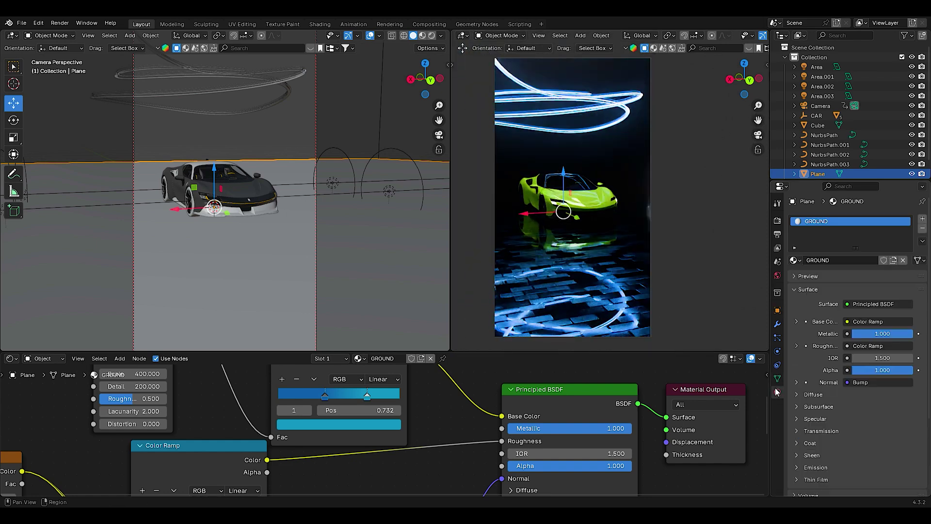
- Set render Max Samples to 128
left_click(777, 236)
left_click(777, 222)
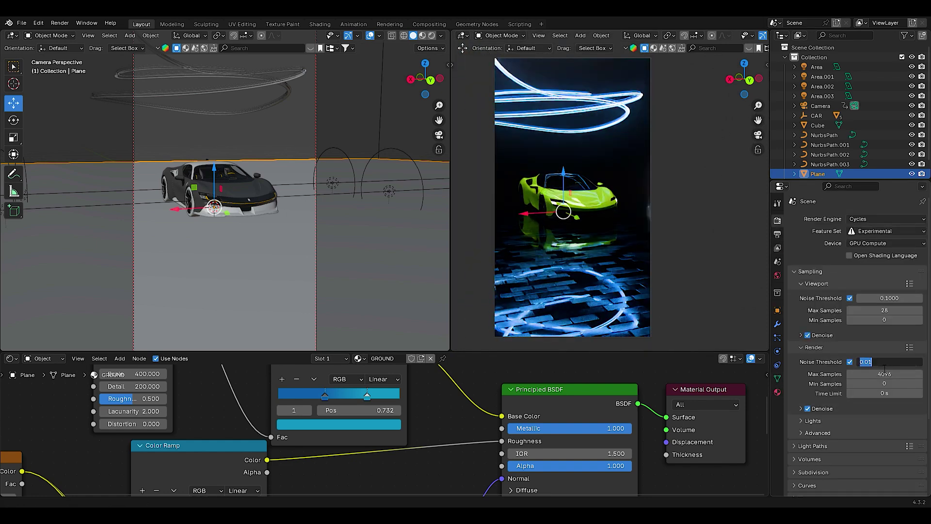
key("Return")
scroll(835, 397, "down", 3)
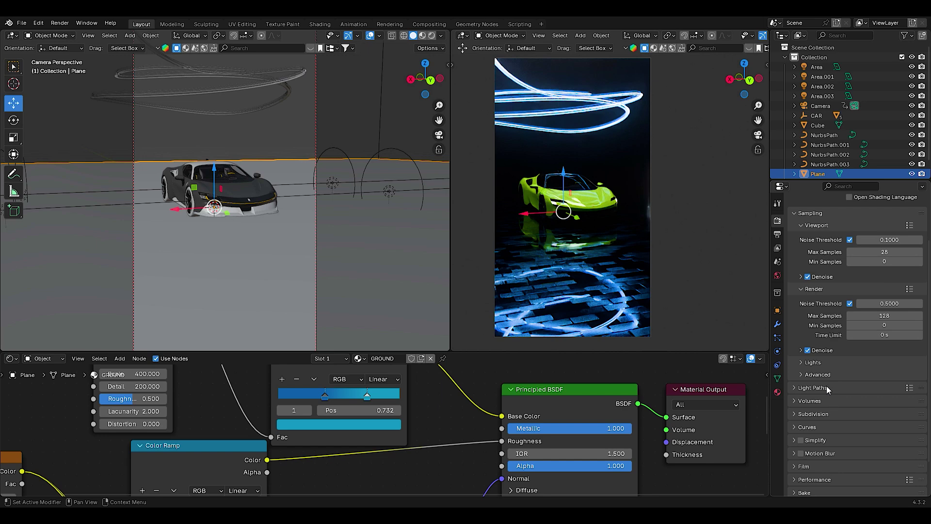
- Insert a Fog Glow Glare node between Render Layers and Composite in the compositor
left_click(429, 24)
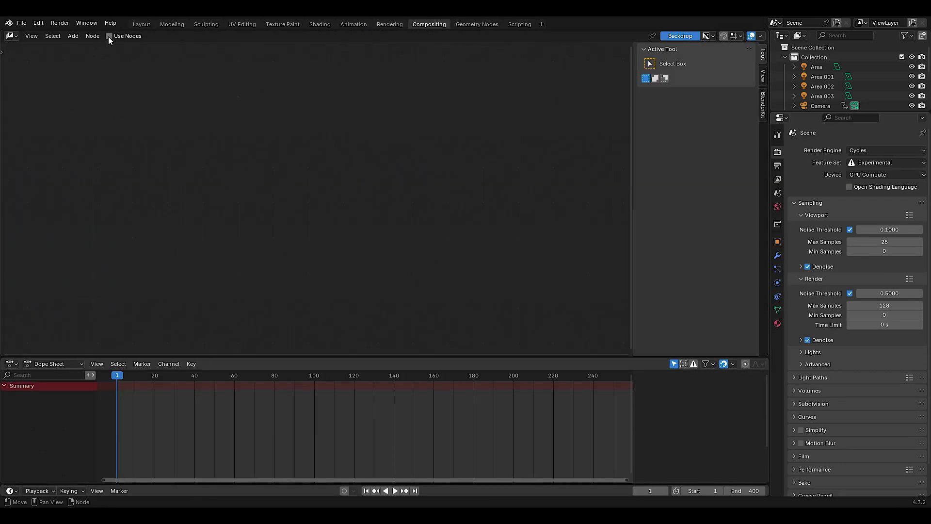
key("shift+a")
left_click(433, 203)
left_click(342, 217)
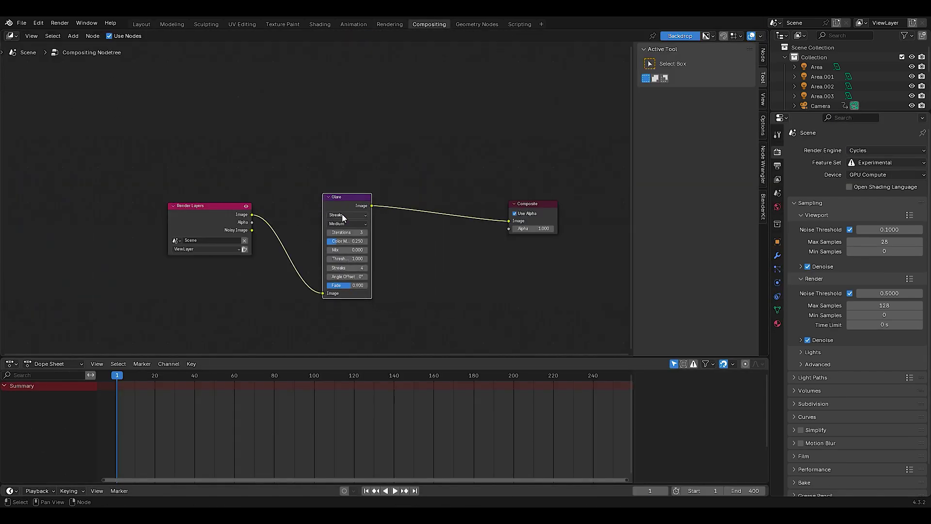
scroll(384, 249, "up", 2)
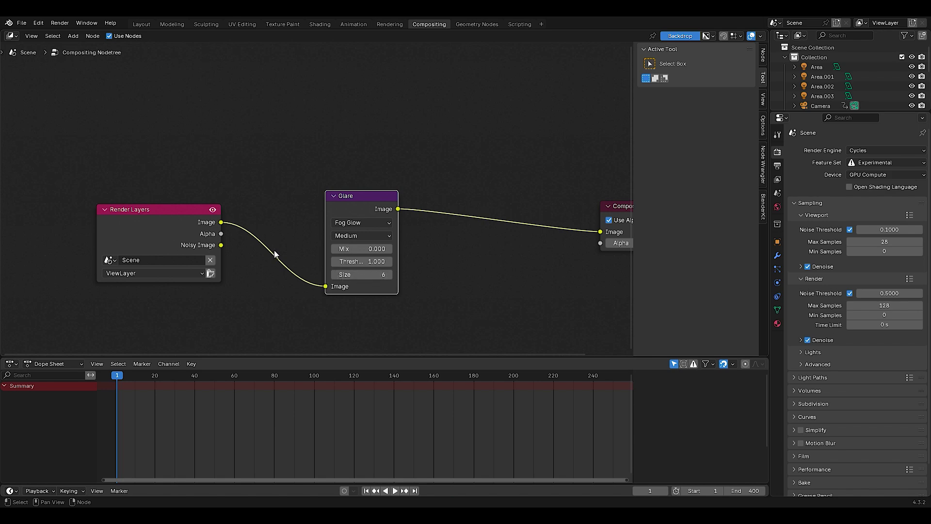
scroll(509, 243, "down", 2)
left_click(141, 23)
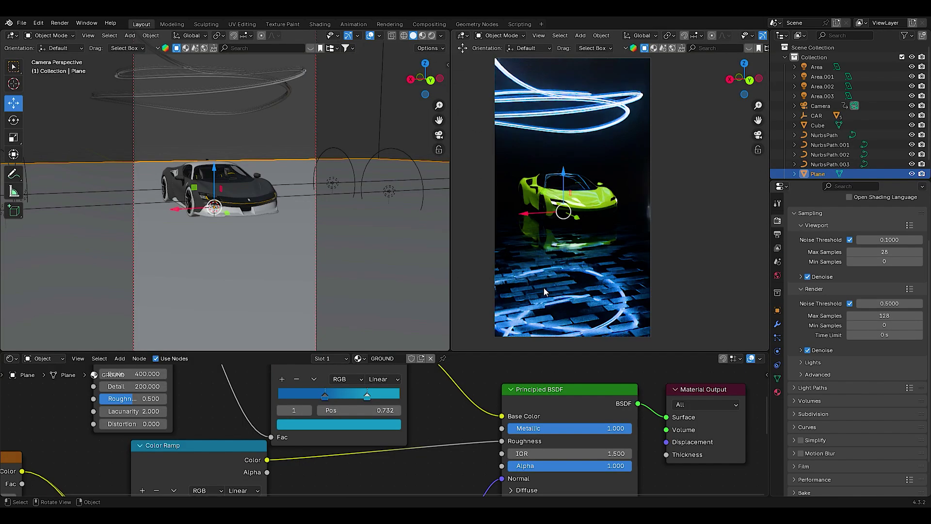
left_click(437, 24)
- Set the render Performance tile size to 240
key("n")
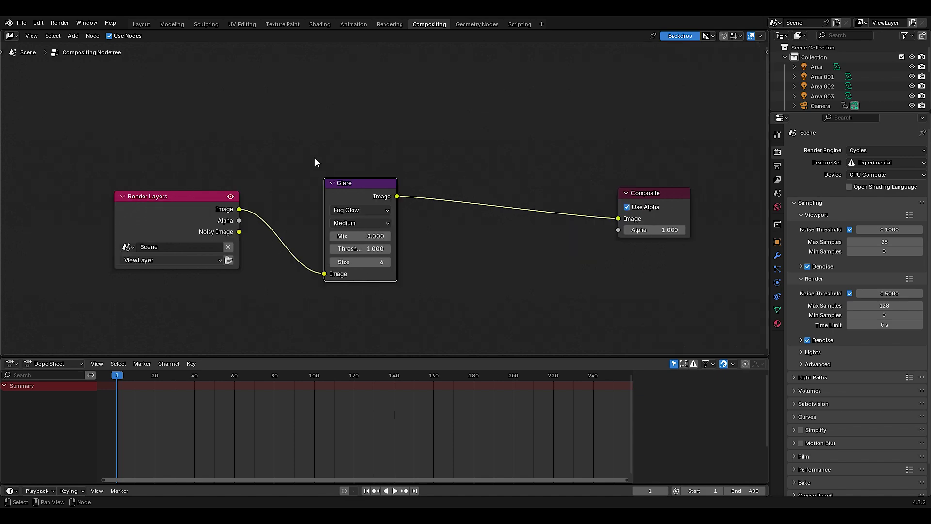
left_click(142, 25)
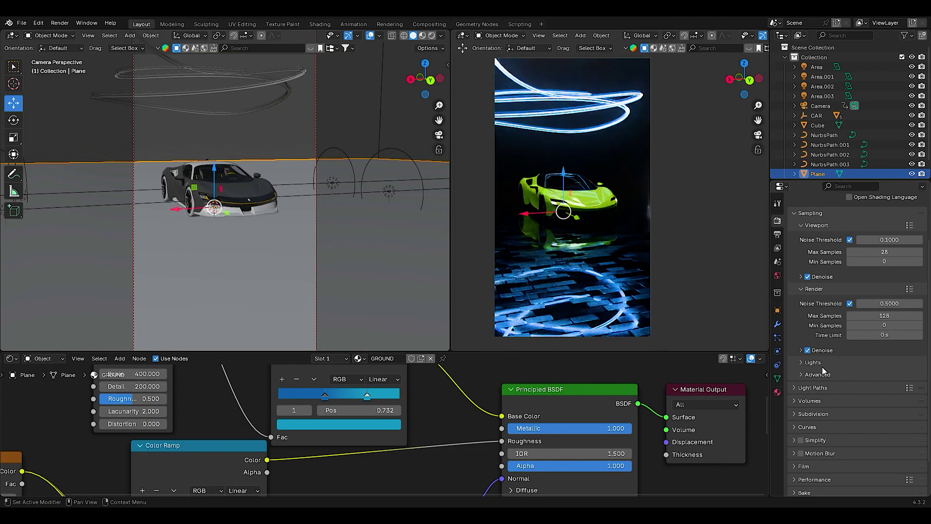
scroll(822, 389, "down", 4)
left_click(819, 421)
scroll(825, 408, "down", 4)
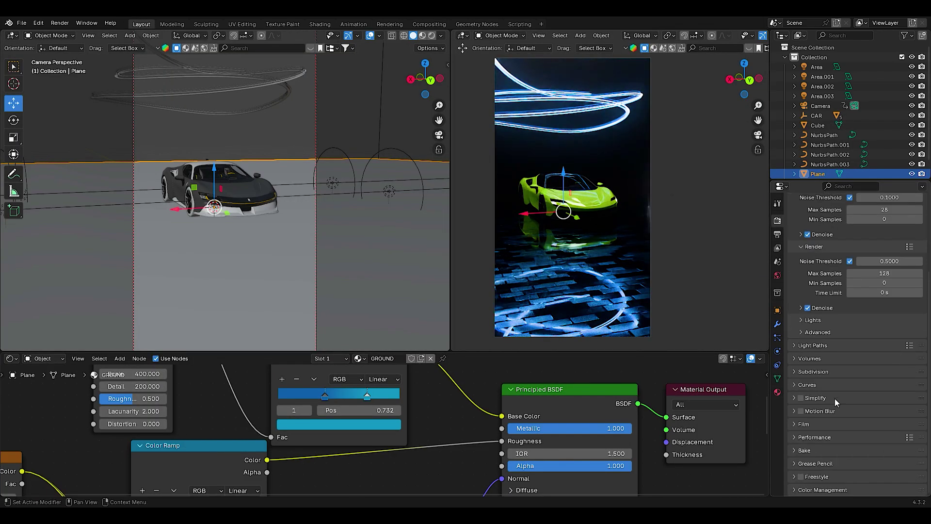
left_click(835, 397, "ctrl")
scroll(851, 407, "down", 1)
type("0")
key("Return")
scroll(863, 420, "down", 5)
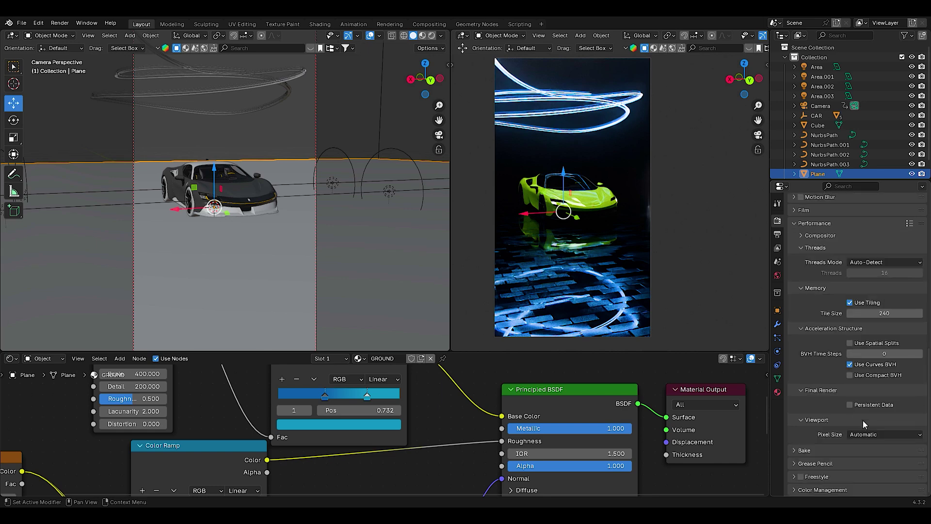
- Set the FFmpeg output container to MPEG-4
key("ctrl+Tab")
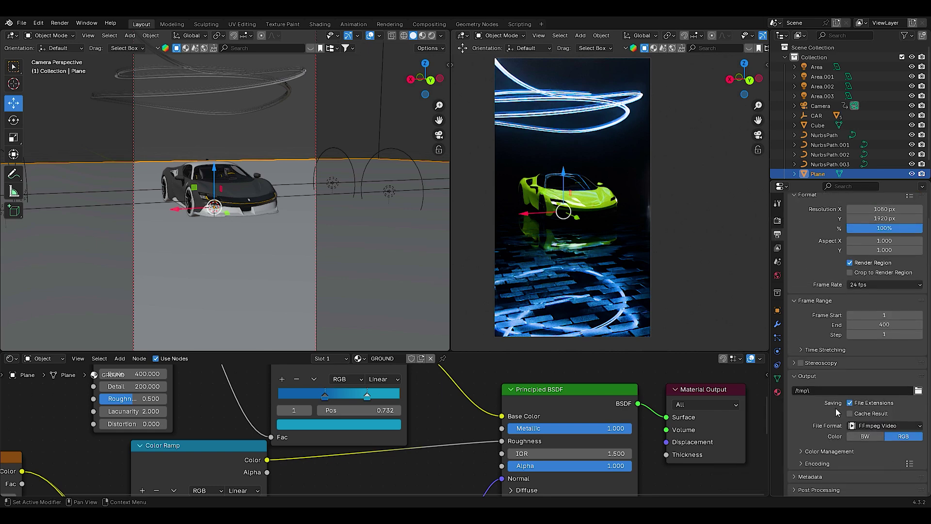
scroll(843, 426, "down", 5)
left_click(858, 382)
left_click(858, 413)
left_click(858, 382)
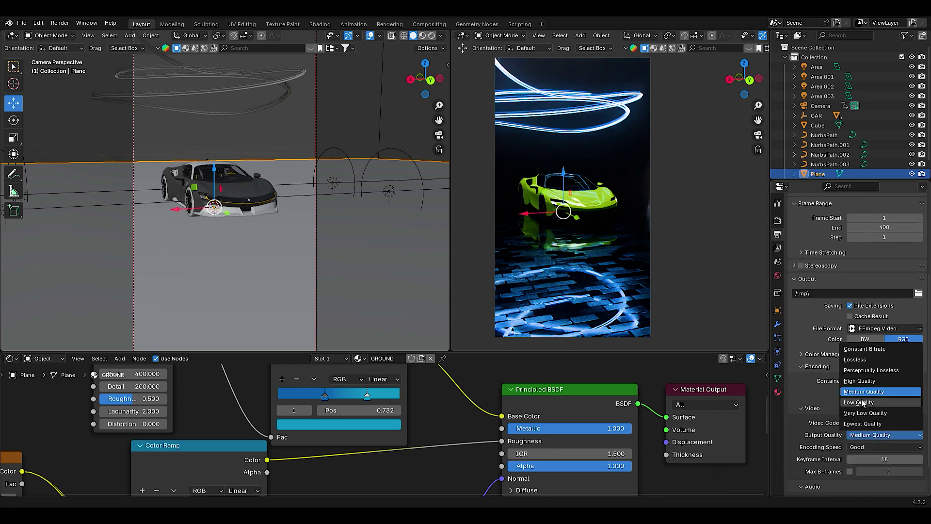
scroll(809, 386, "up", 5)
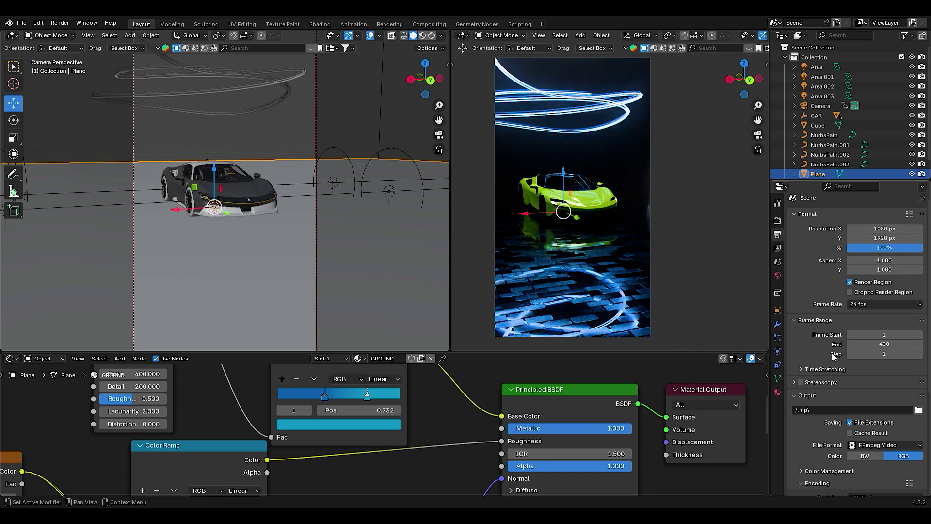
left_click(11, 358)
- Show a taller timeline at the bottom and enable depth of field on the camera
left_click(146, 395)
left_click_drag(271, 352, 270, 442)
left_click(820, 106)
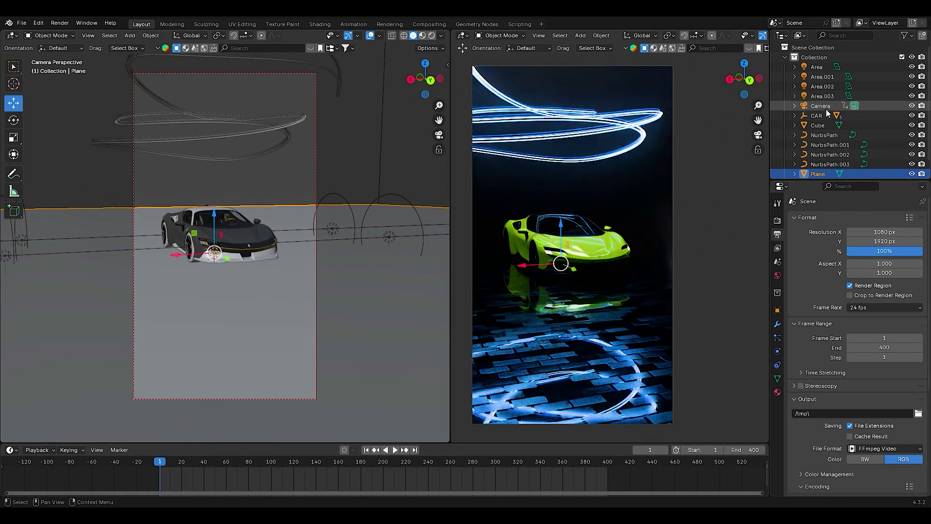
left_click(778, 351)
left_click(801, 395)
- Set the camera's depth-of-field F-Stop to 2.8
scroll(825, 388, "down", 1)
left_click_drag(878, 428, 853, 428)
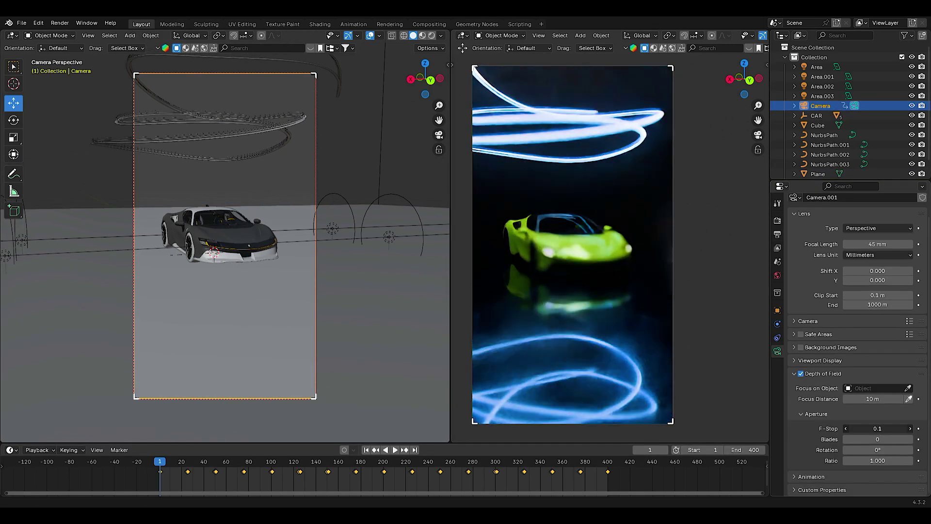
scroll(621, 334, "up", 3)
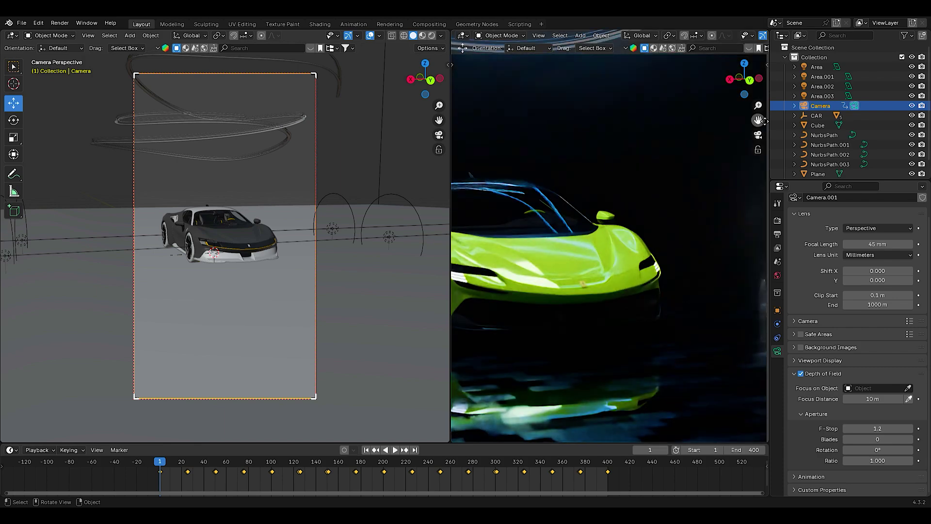
left_click_drag(451, 232, 346, 242)
scroll(558, 242, "up", 2)
type("2")
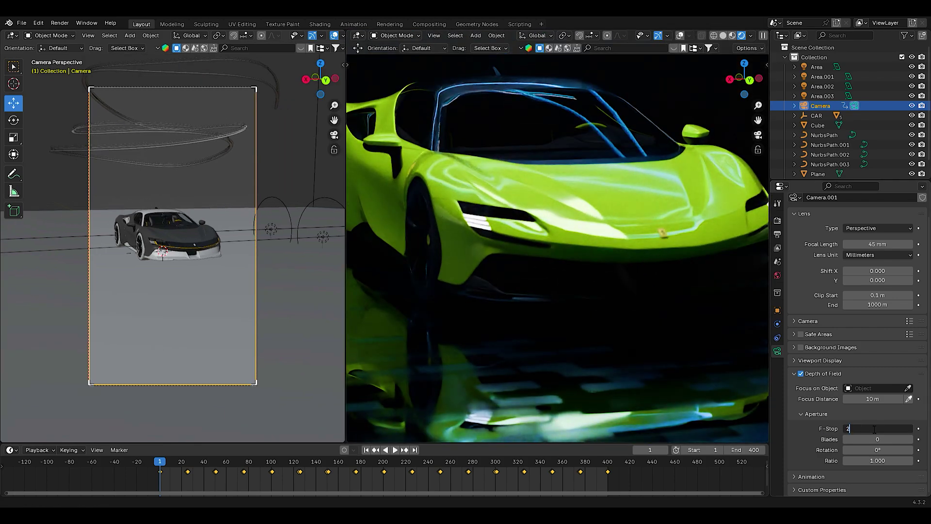
type(".8")
key("Return")
key("Home")
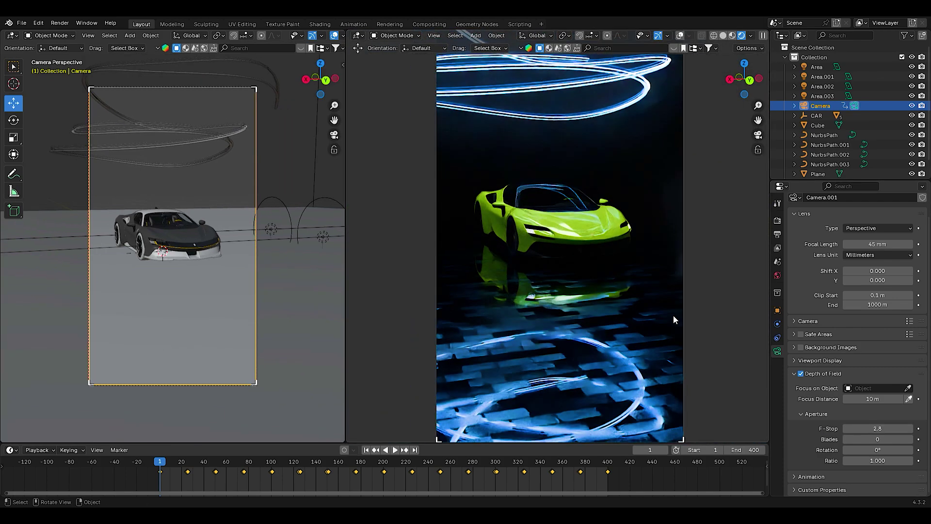
- Orbit the left viewport to a straight back view of the scene
scroll(543, 281, "down", 1)
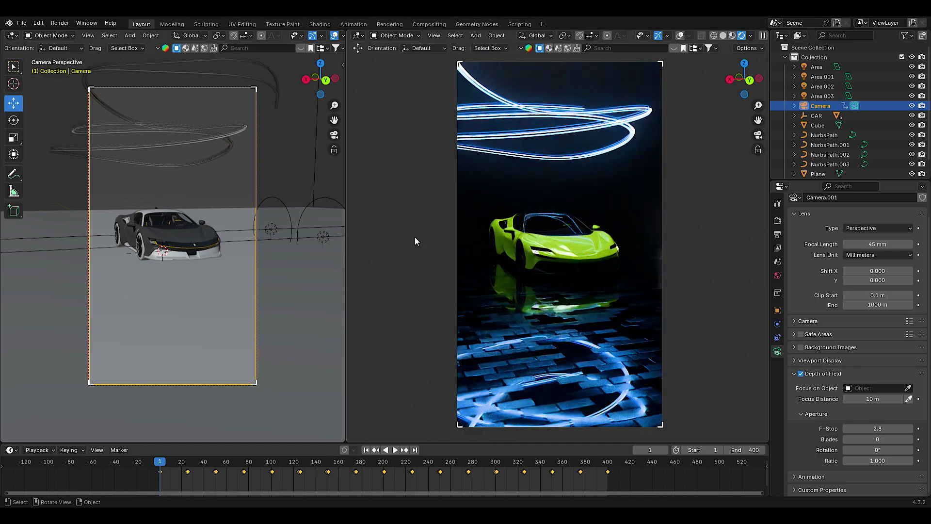
left_click_drag(316, 78, 320, 80)
left_click(326, 81)
- Move control points of the light-streak NurbsPaths so the trails loop above the car
left_click(226, 186)
key("Tab")
left_click_drag(232, 111, 242, 146)
left_click_drag(237, 198, 242, 184)
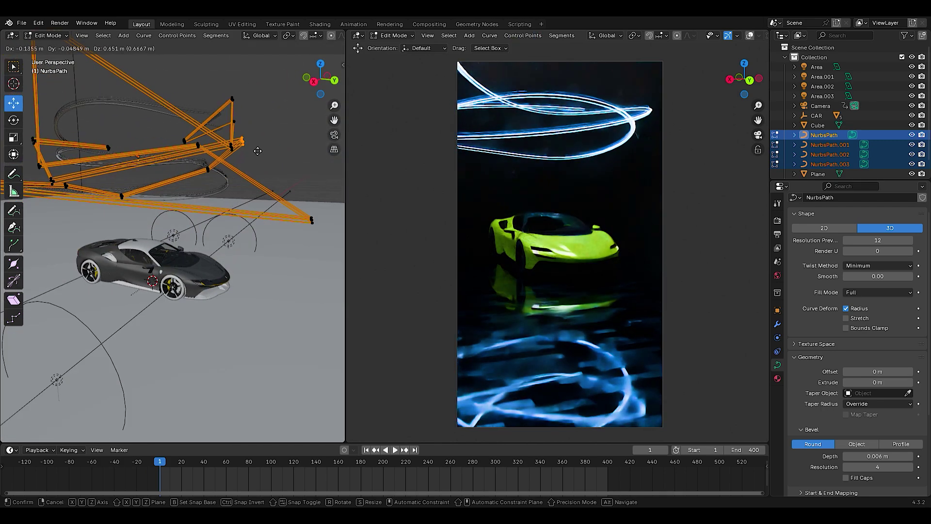
key("Tab")
- Widen the left viewport and check the repositioned light trails through the scene camera
middle_click_drag(261, 164, 339, 242)
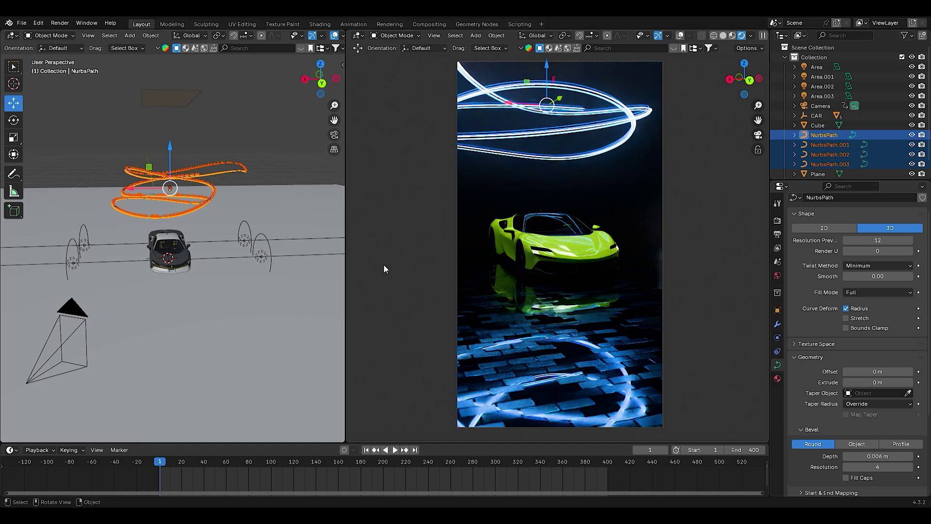
scroll(616, 202, "down", 2)
left_click_drag(346, 168, 471, 165)
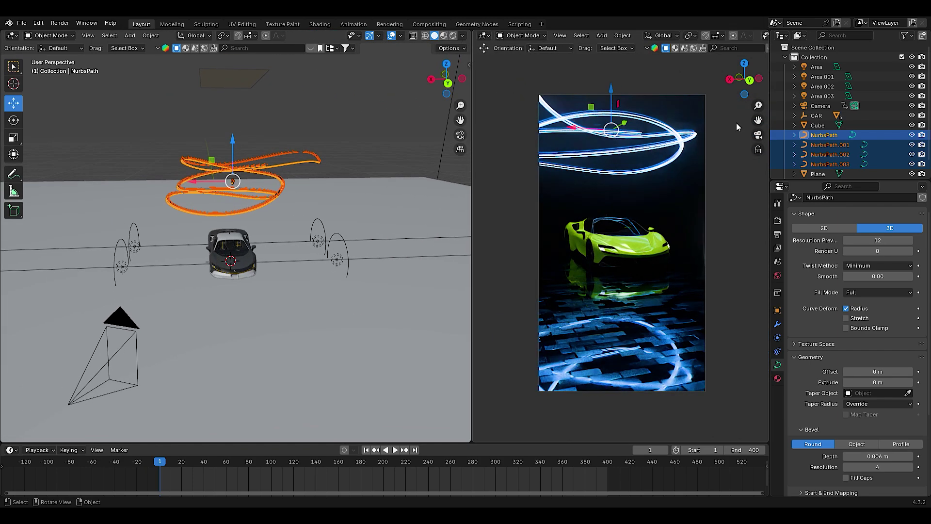
left_click(460, 135)
left_click(301, 199)
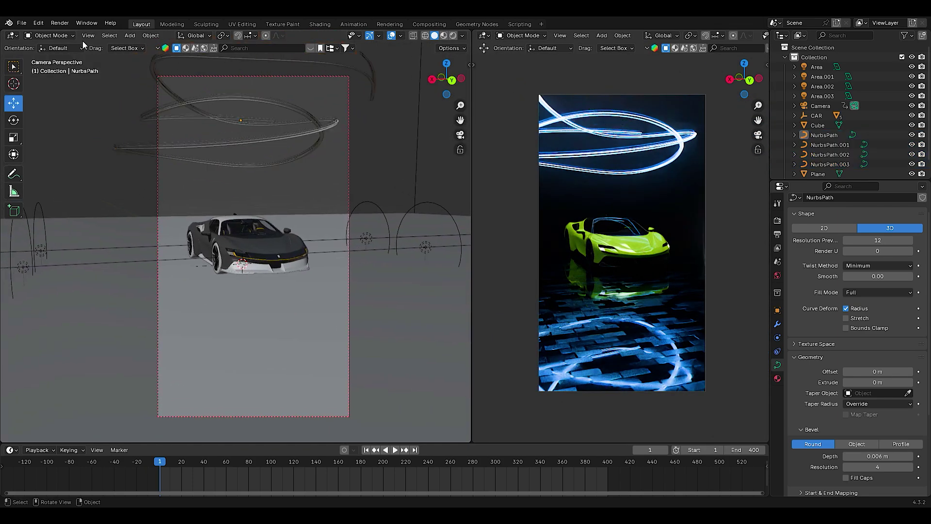
left_click(59, 23)
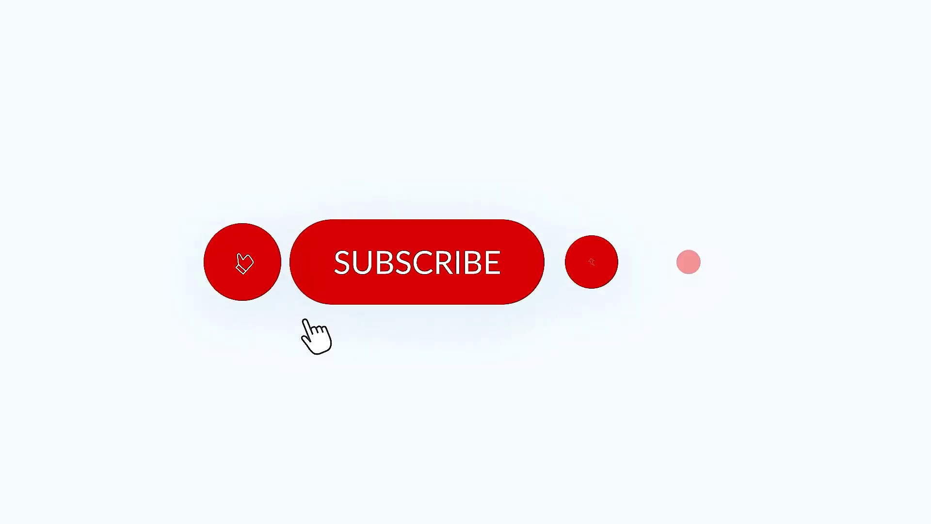